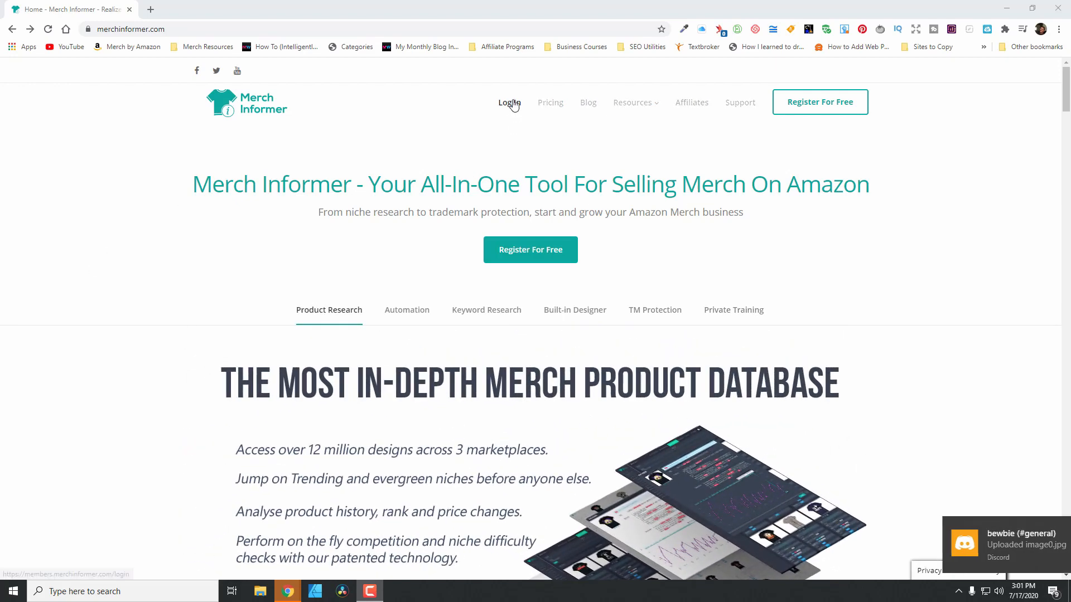
- Sign in to the Merch Informer members area with the prefilled account credentials and open the Favorites page
click(512, 103)
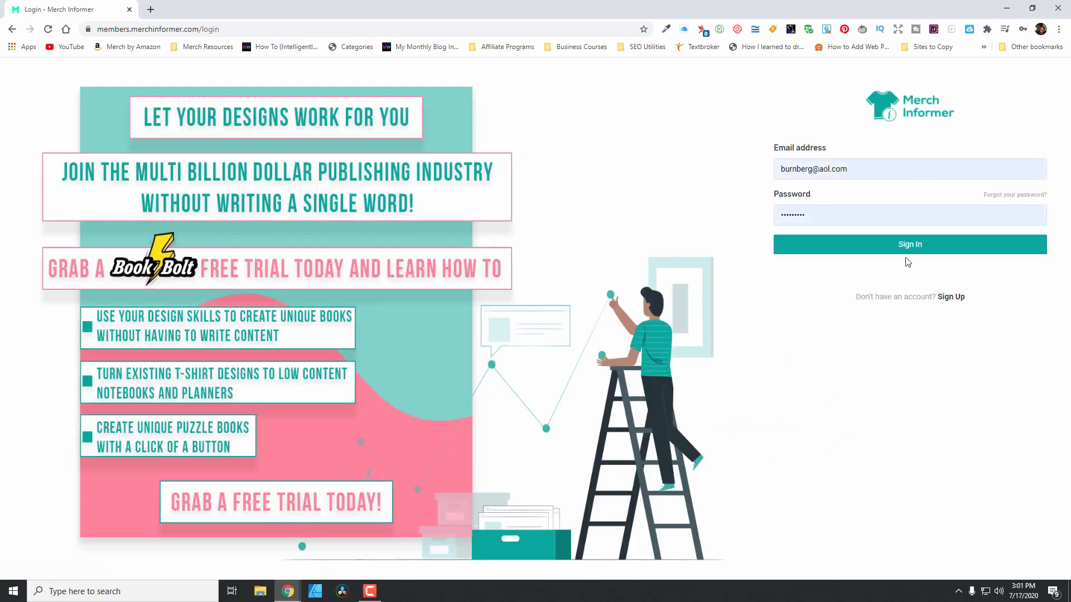
click(908, 248)
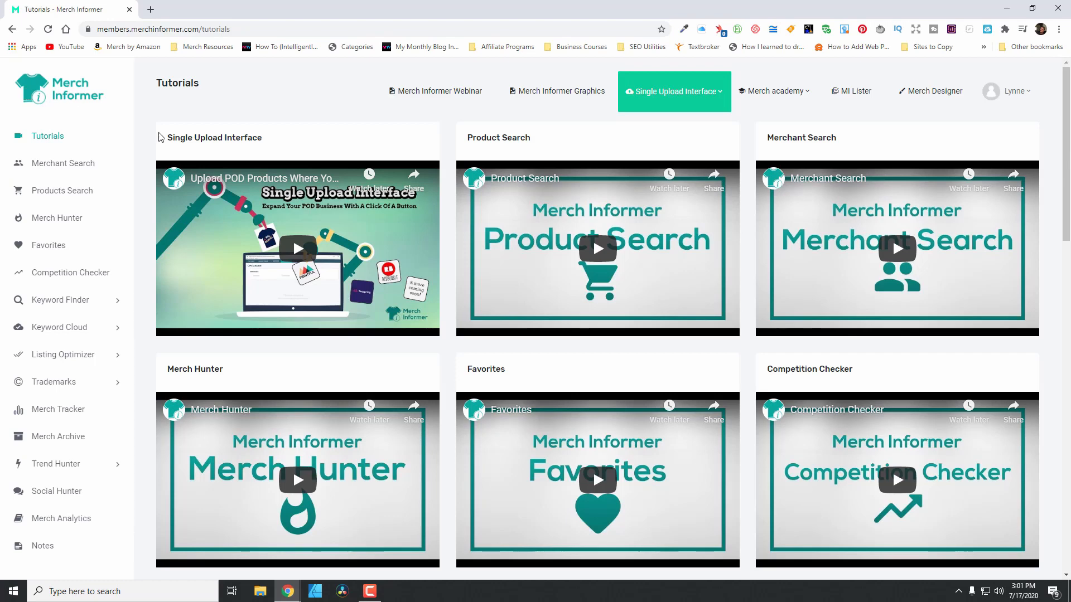
click(56, 246)
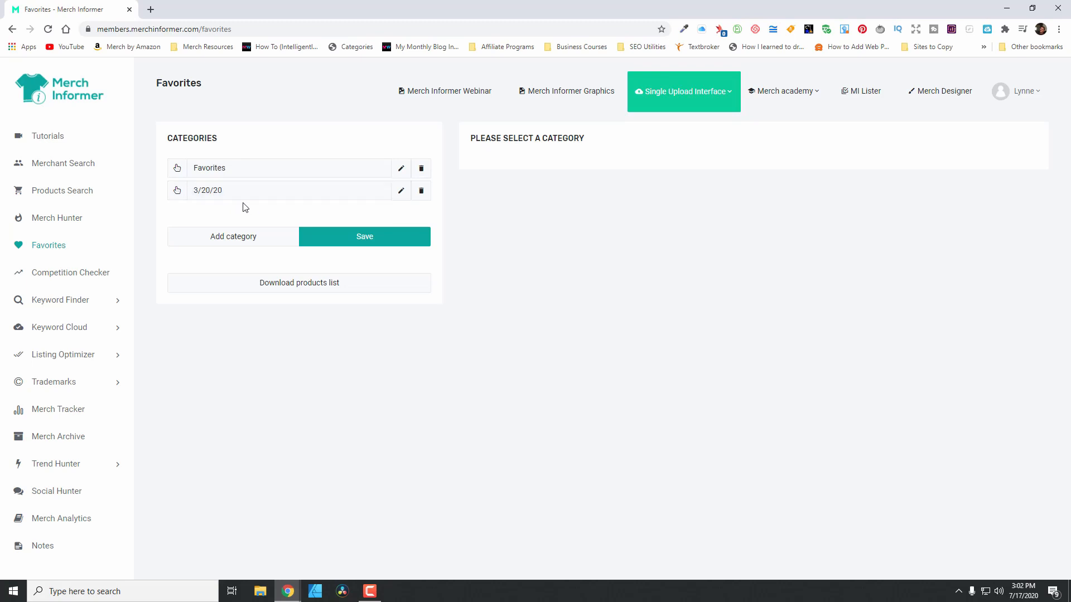
- Add a favorites category named 7/17/20 and save the category list
click(250, 239)
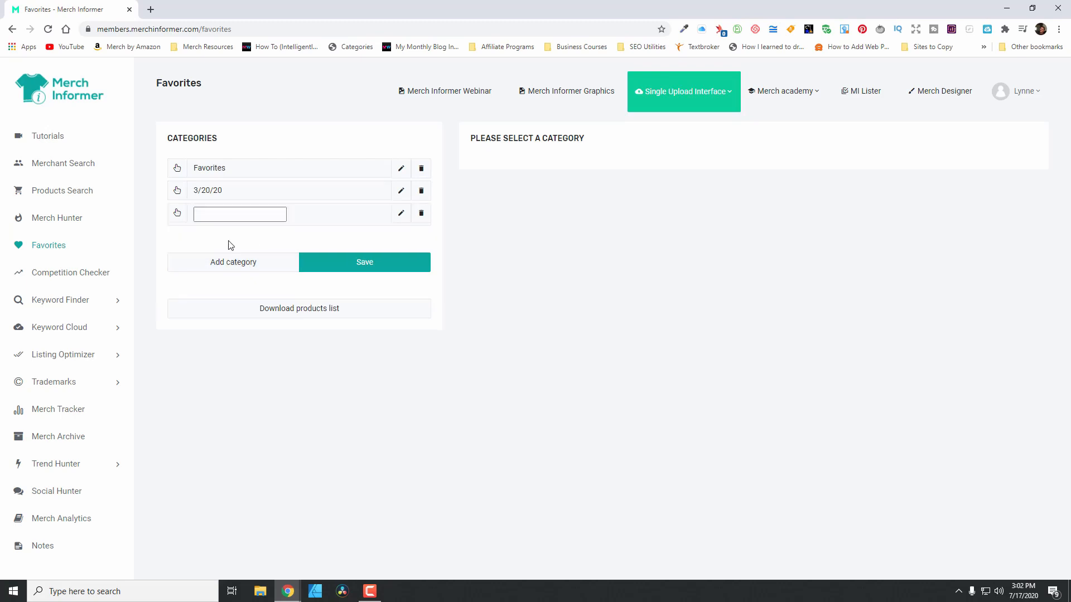
text(7/16)
text(/20)
click(227, 241)
click(348, 267)
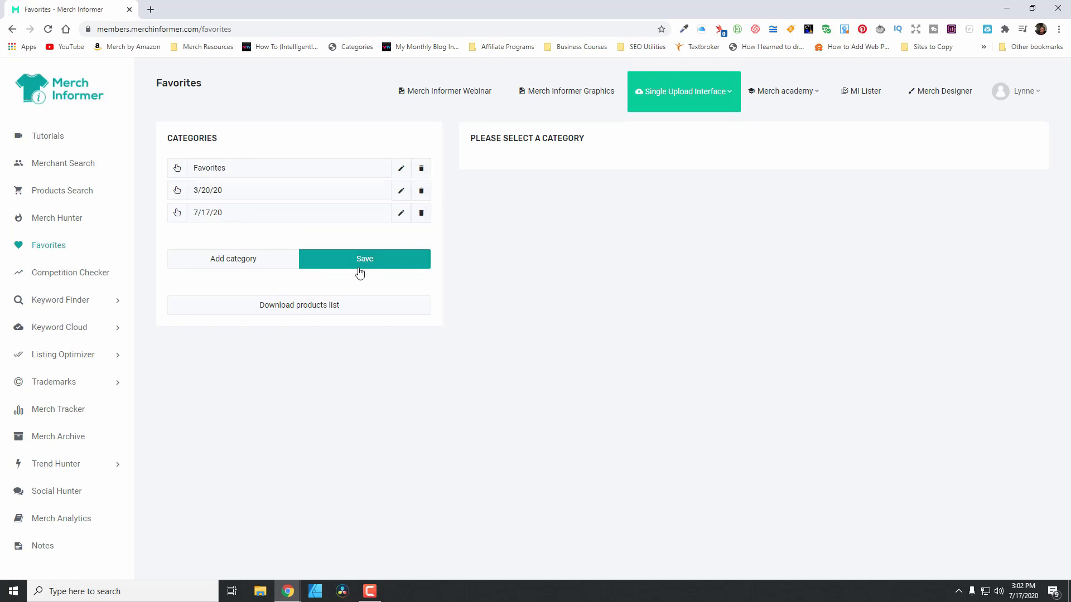
click(330, 267)
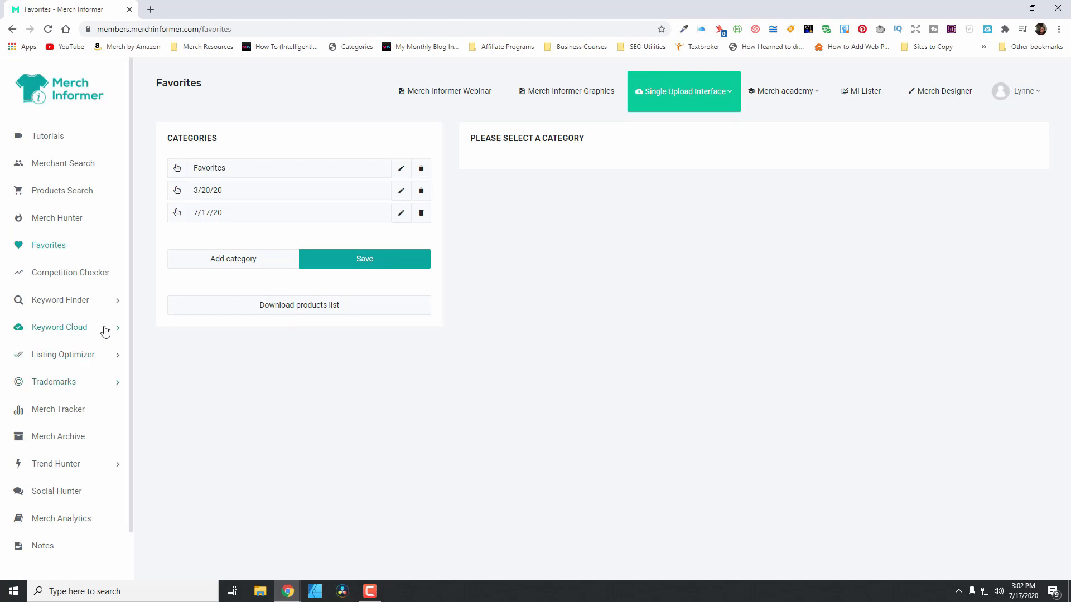
- Open Merch Hunter and set its BSR range to about 502,619 to 1,505,234
click(70, 192)
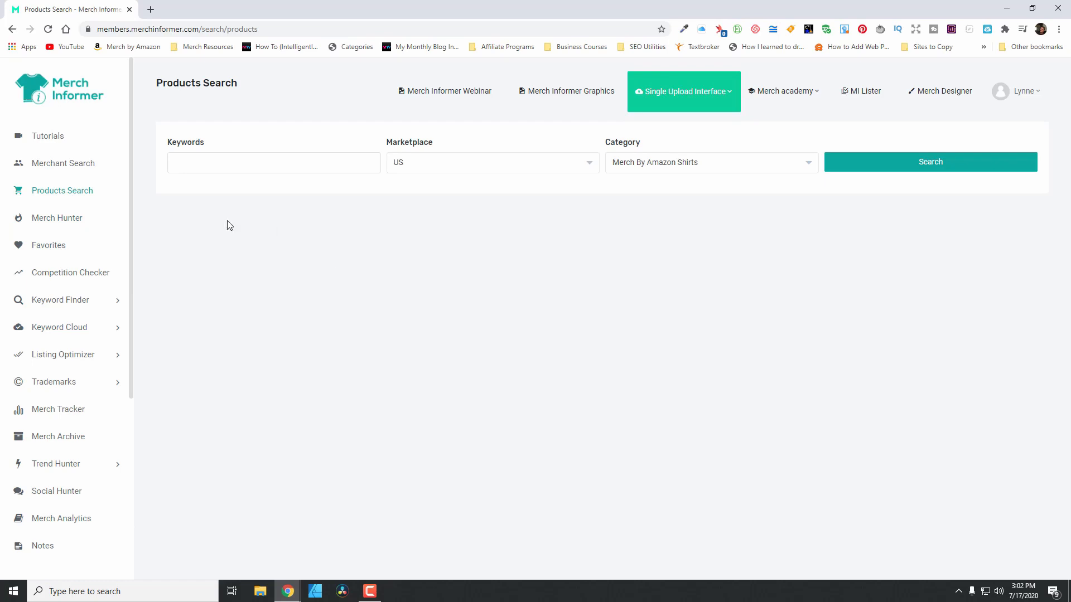
click(56, 218)
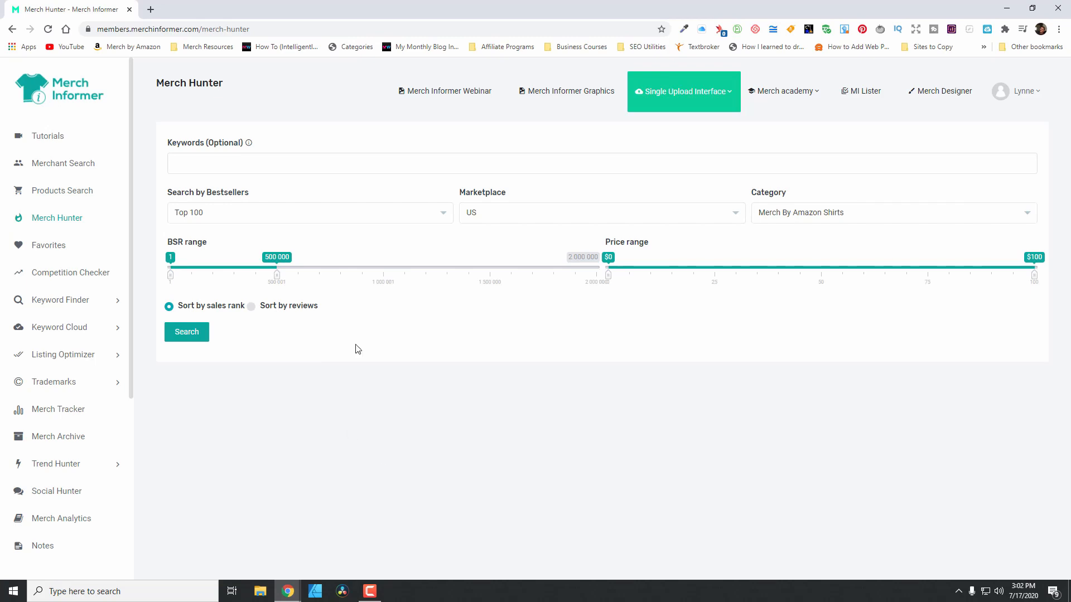
drag(281, 259, 640, 265)
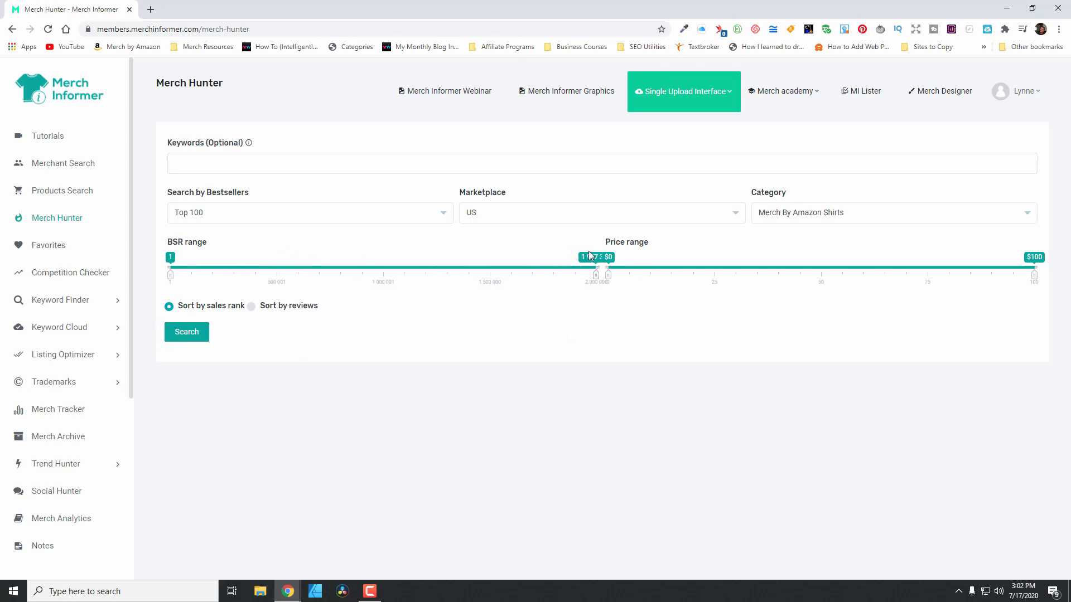
drag(168, 269, 279, 274)
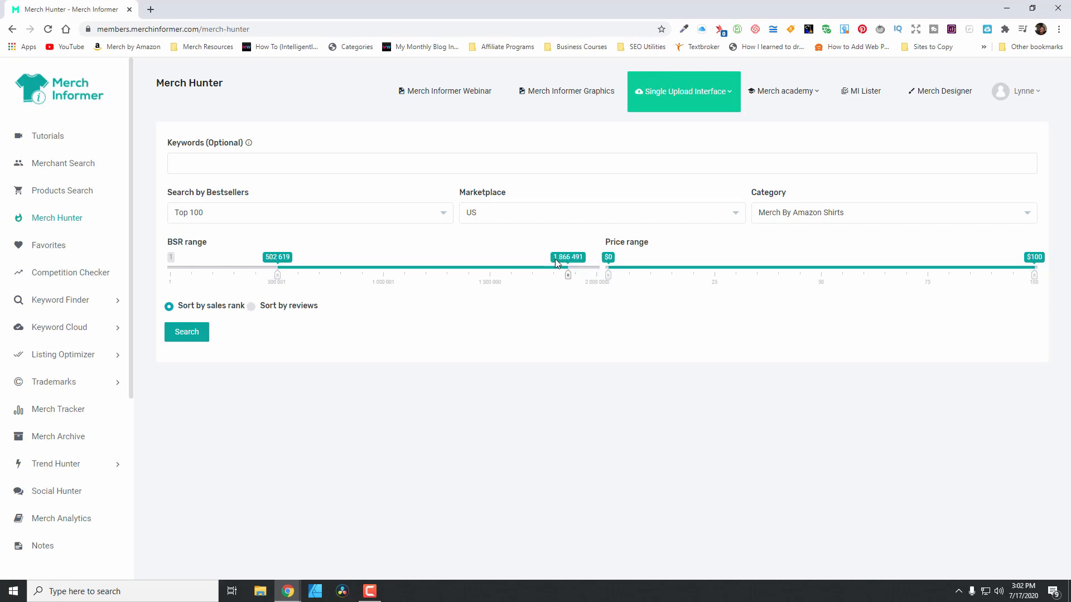
drag(555, 261, 492, 252)
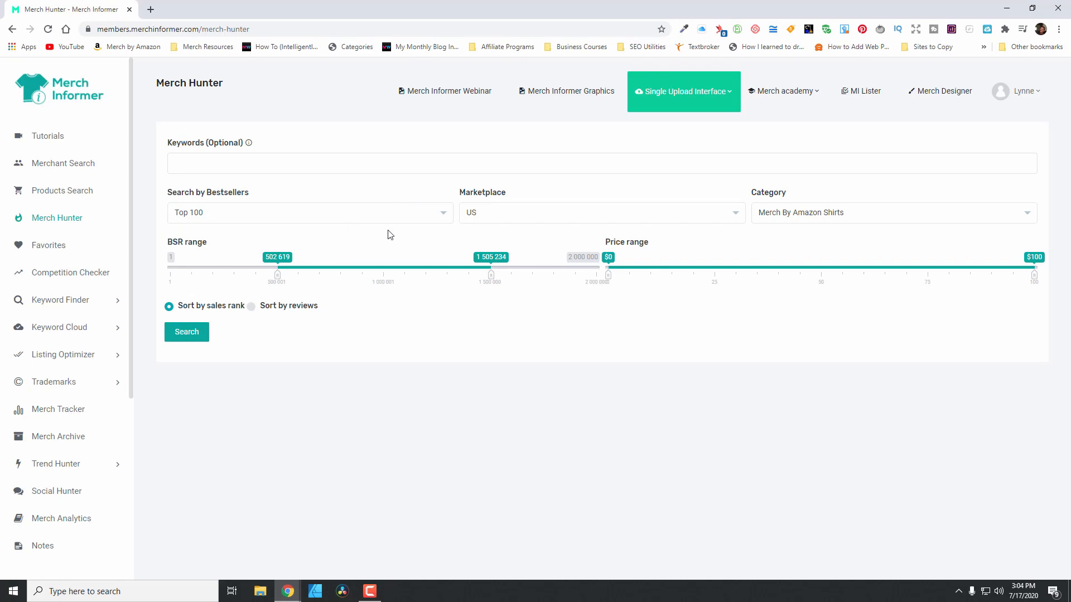
- Set the bestseller search to Top 500 and the BSR range to 500,001 to 808,900
click(437, 220)
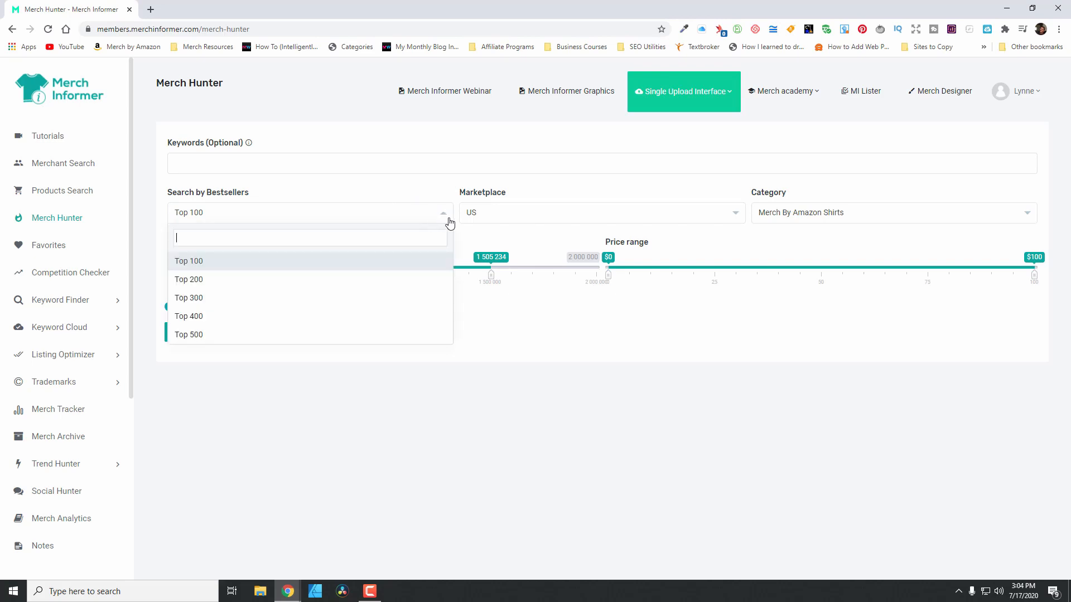
click(355, 342)
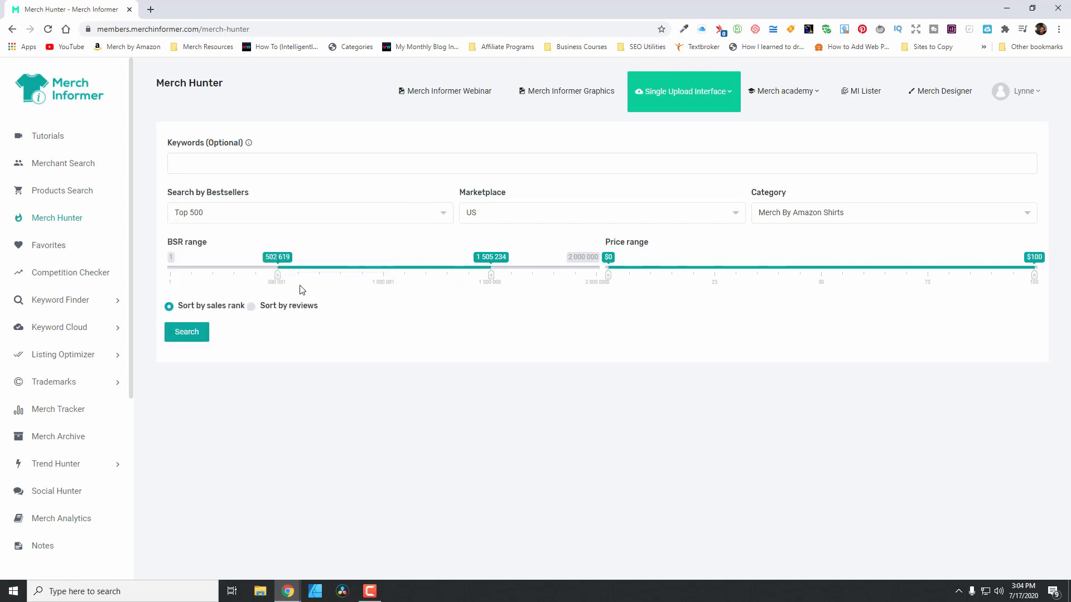
drag(279, 280, 278, 276)
drag(491, 274, 345, 274)
- Search Merch Hunter for the keyword "nurse" with the chosen filters
click(249, 163)
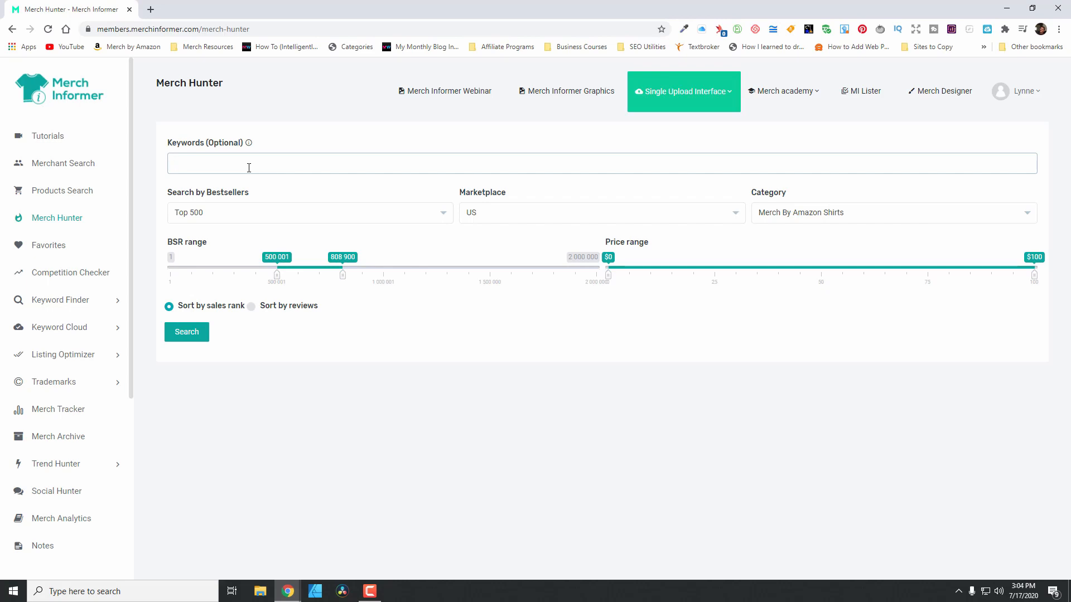
text(nurse)
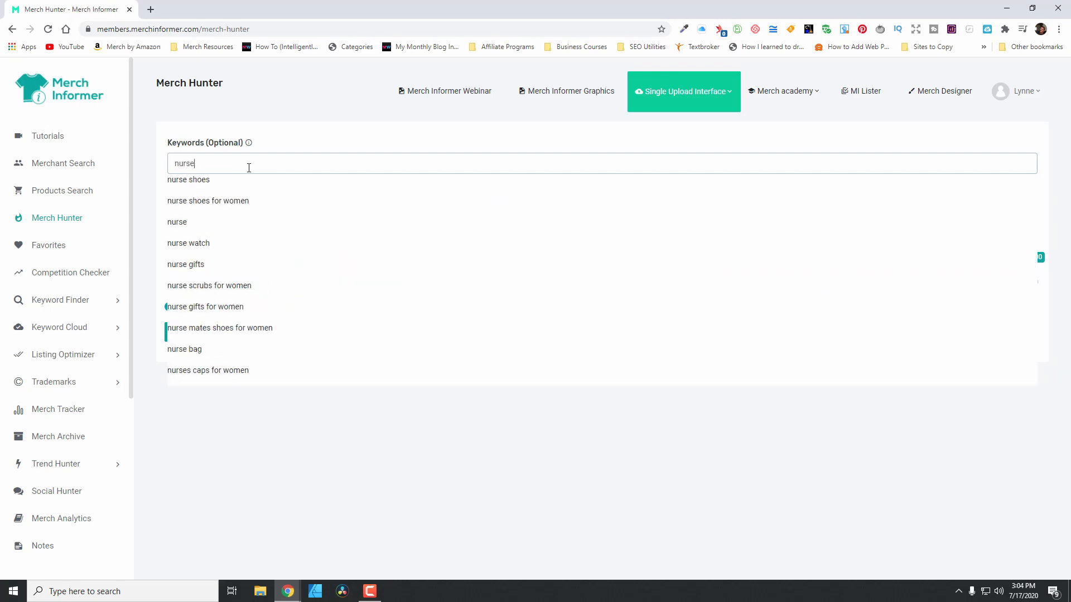
key(Return)
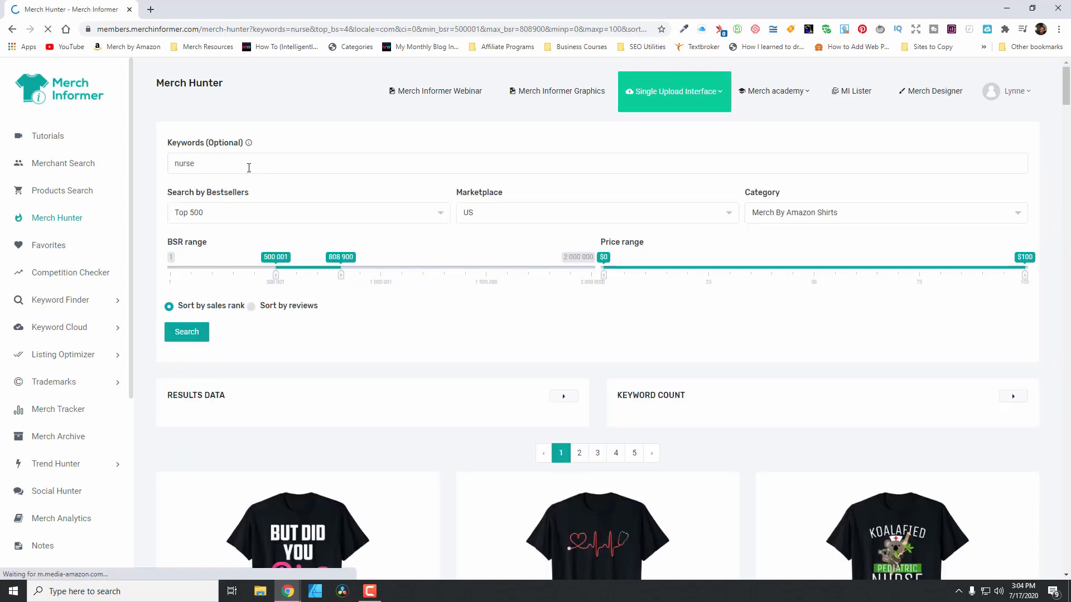
- Examine the designs, reviews, prices, BSR and 30-day average BSR of the first row of nurse shirts
scroll(404, 363, down, 4)
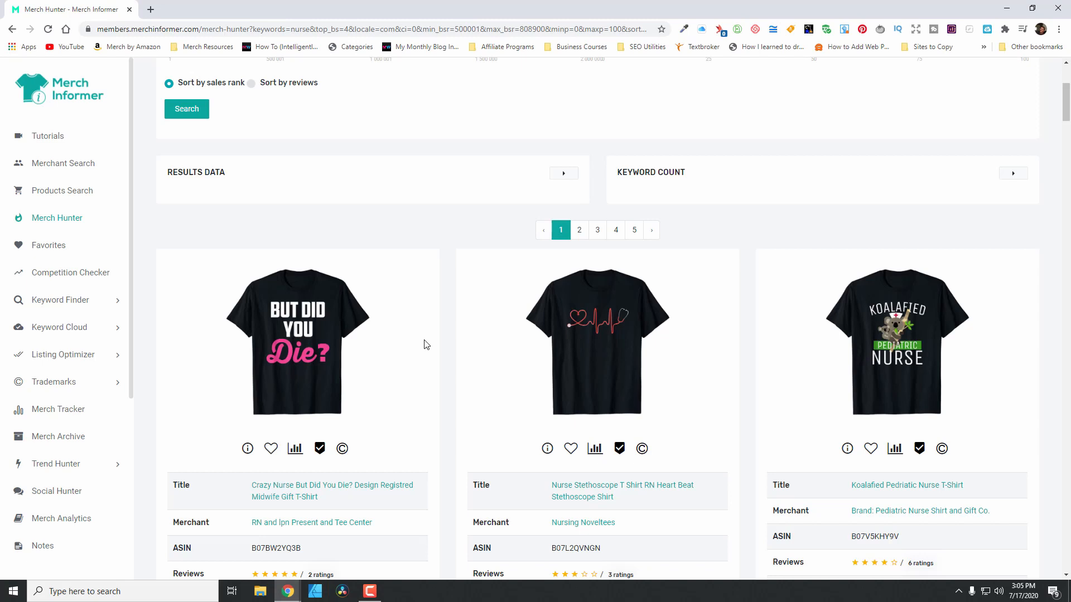
scroll(469, 374, down, 1)
scroll(434, 362, down, 3)
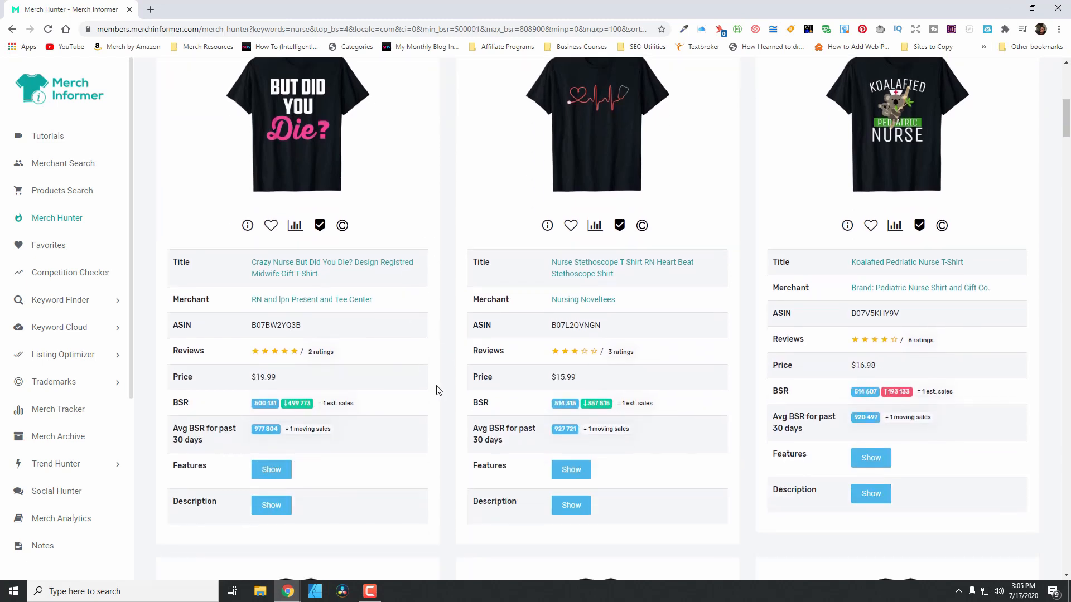
scroll(438, 368, up, 1)
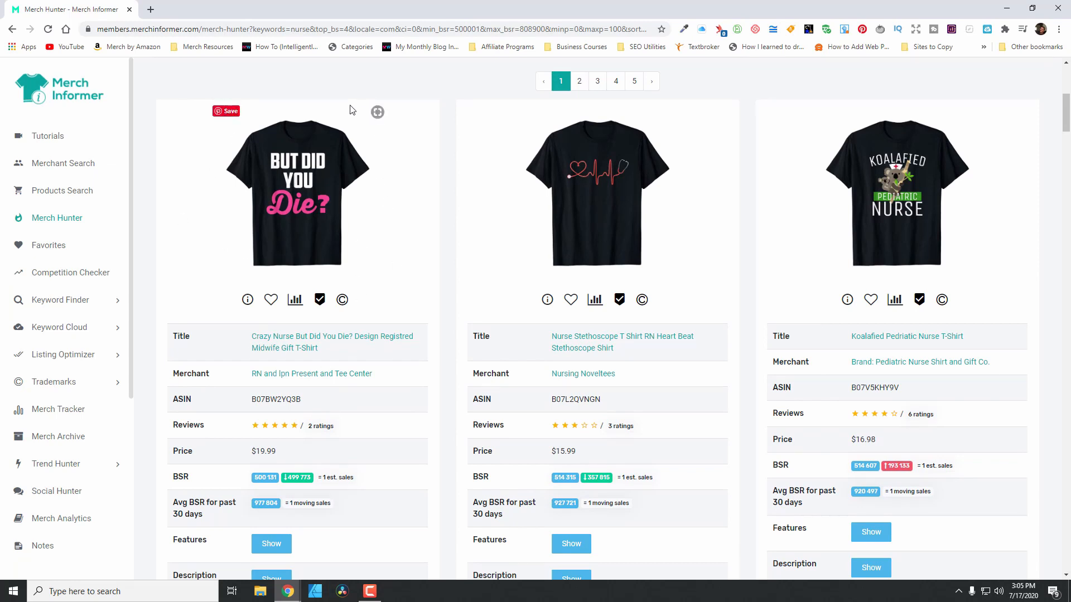
scroll(358, 437, down, 2)
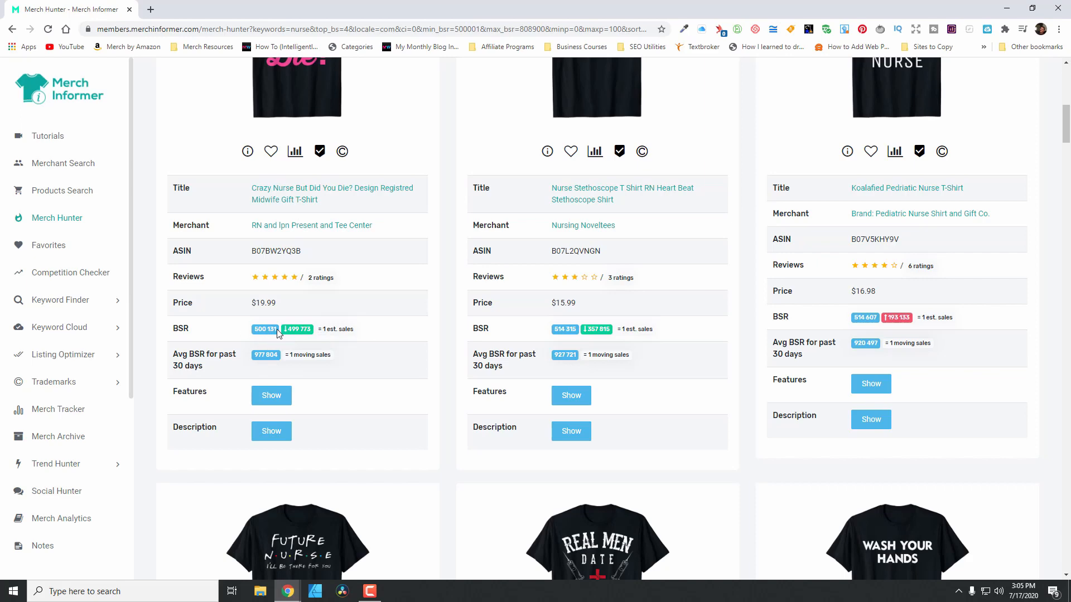
scroll(340, 347, up, 3)
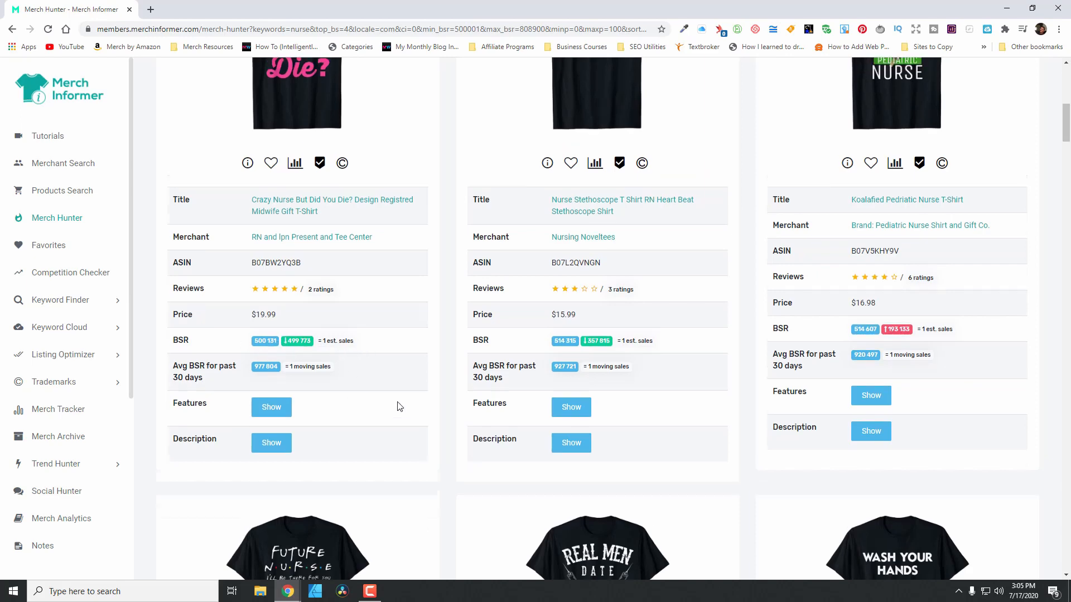
scroll(376, 411, down, 2)
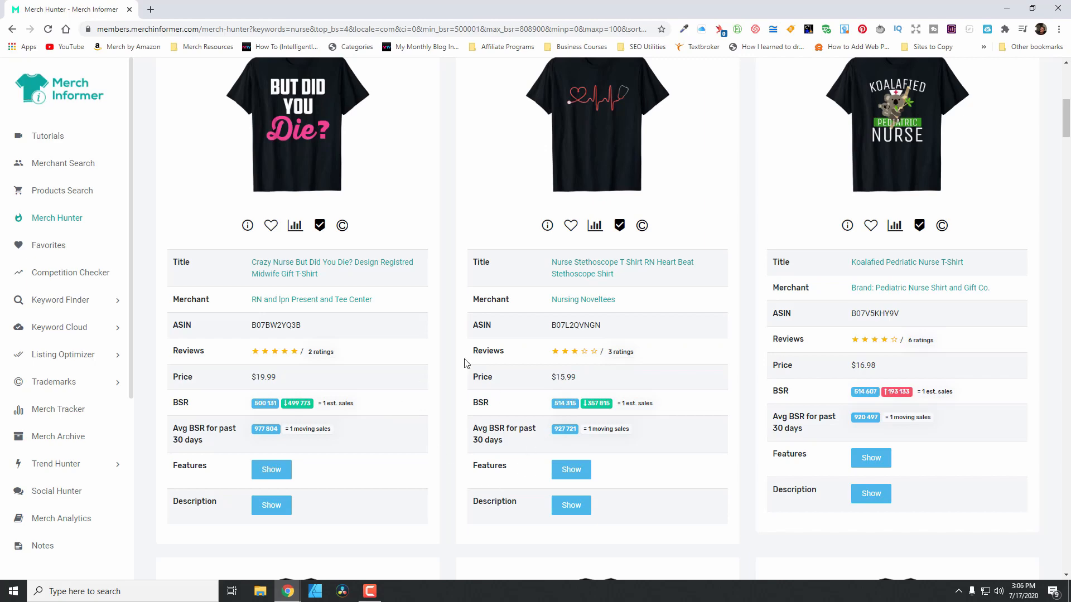
scroll(502, 340, up, 3)
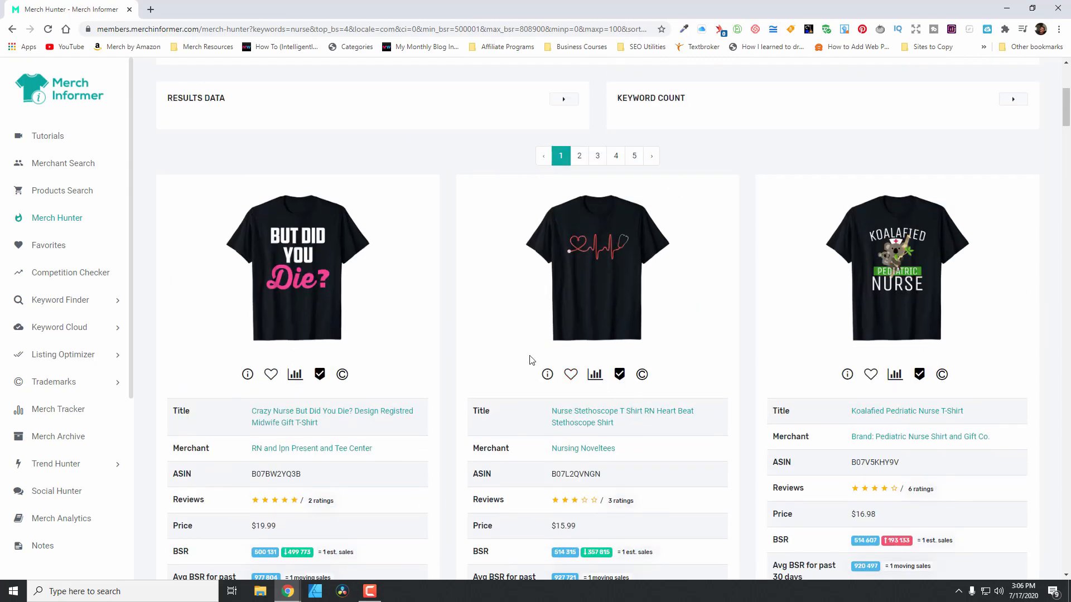
scroll(486, 345, down, 2)
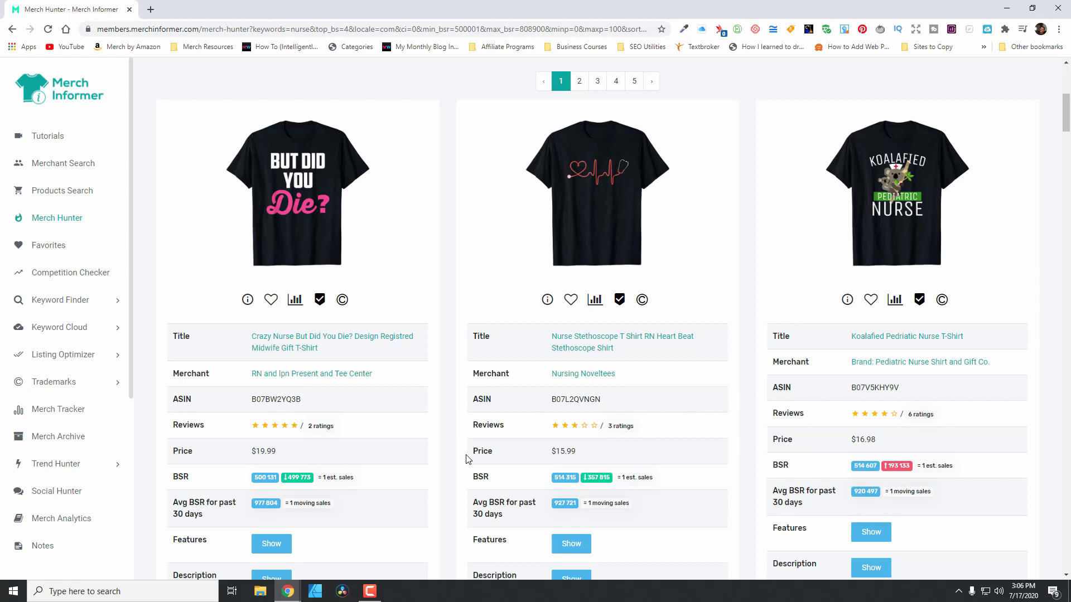
scroll(627, 471, down, 1)
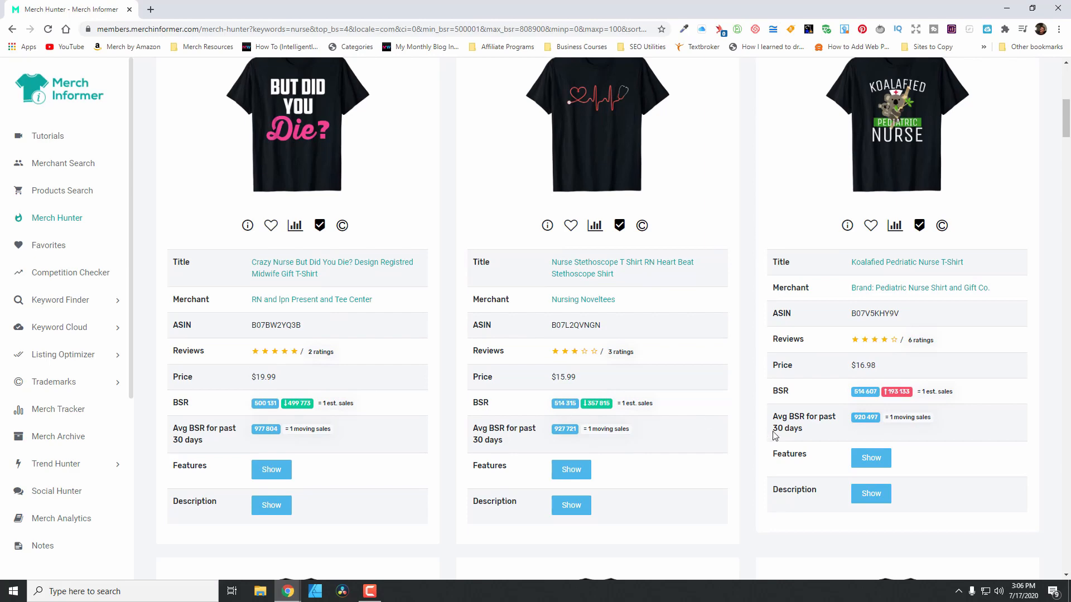
- Save the Real Men Date Nurses shirt to the 7/17/20 favorites category
scroll(692, 446, down, 2)
scroll(698, 447, down, 2)
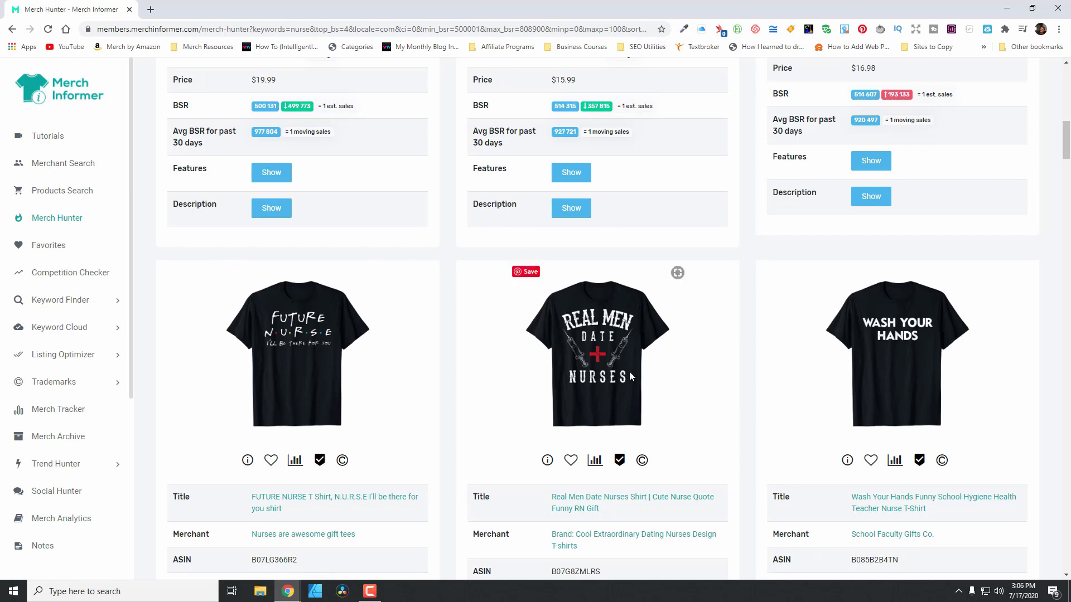
click(571, 460)
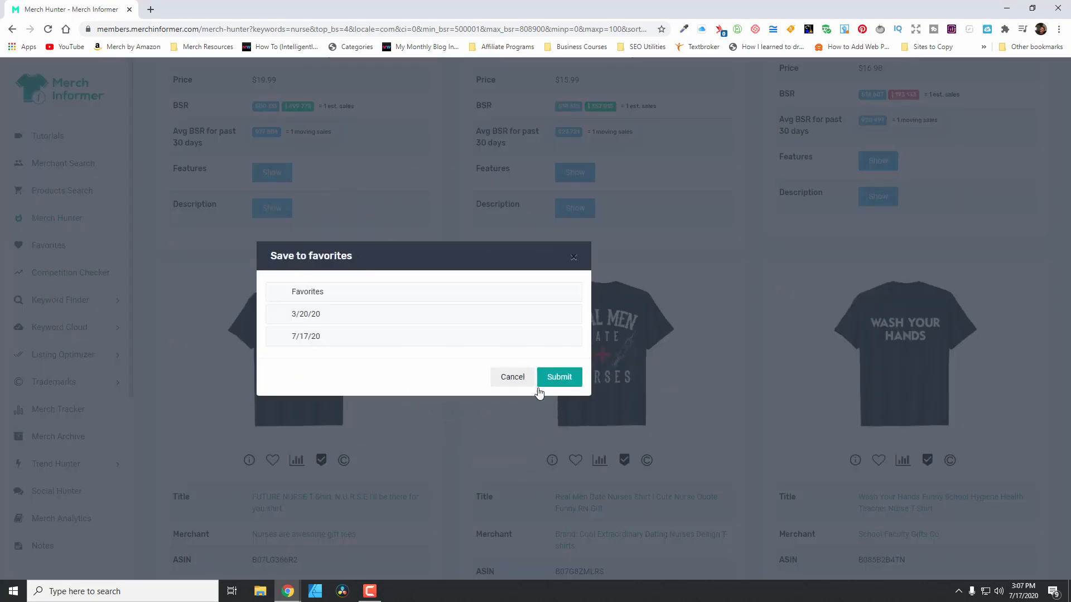
click(349, 341)
click(559, 377)
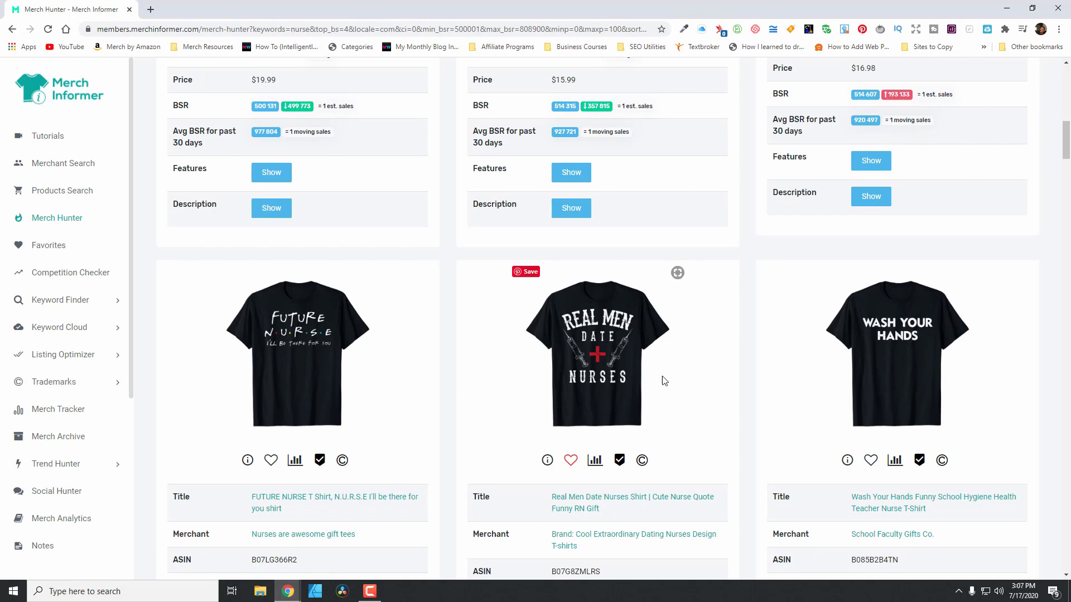
- Compare the reviews, price, BSR and 30-day average BSR of the Real Men Date Nurses shirt and its neighbouring results
scroll(664, 381, down, 1)
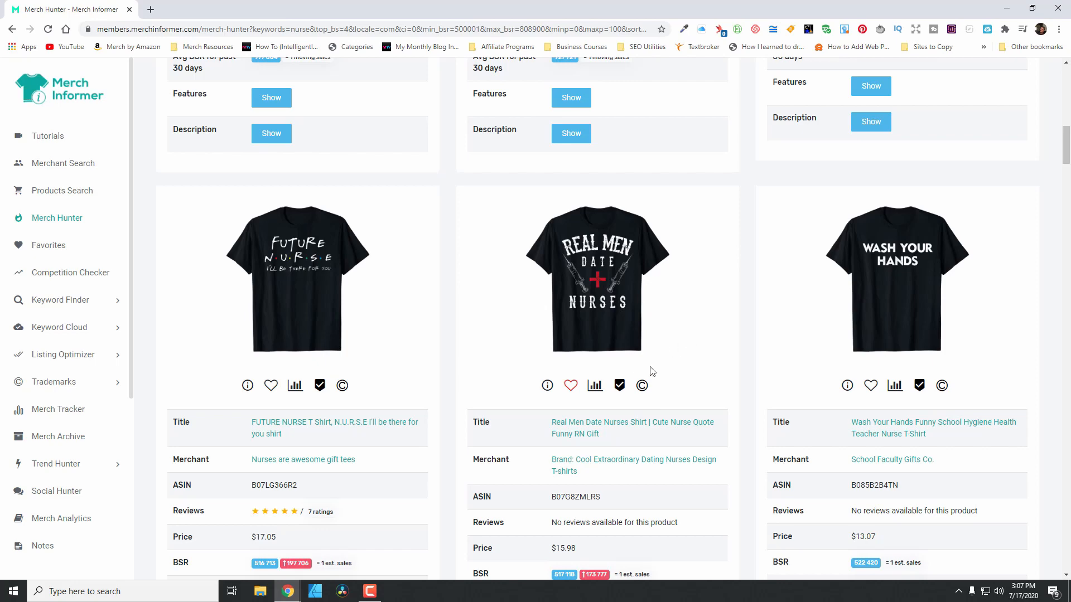
scroll(627, 318, down, 3)
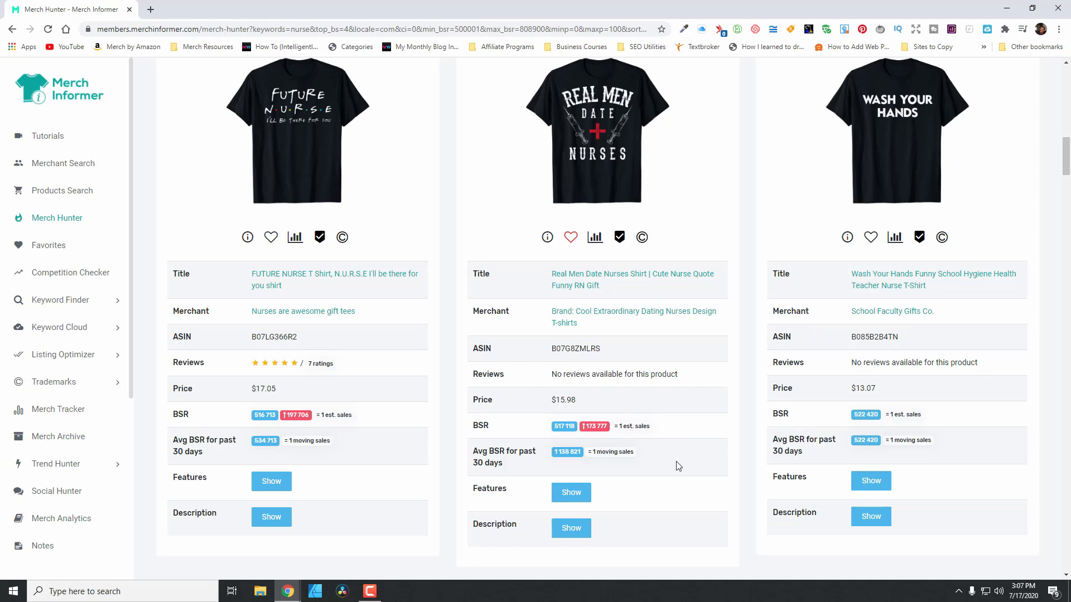
scroll(563, 254, up, 3)
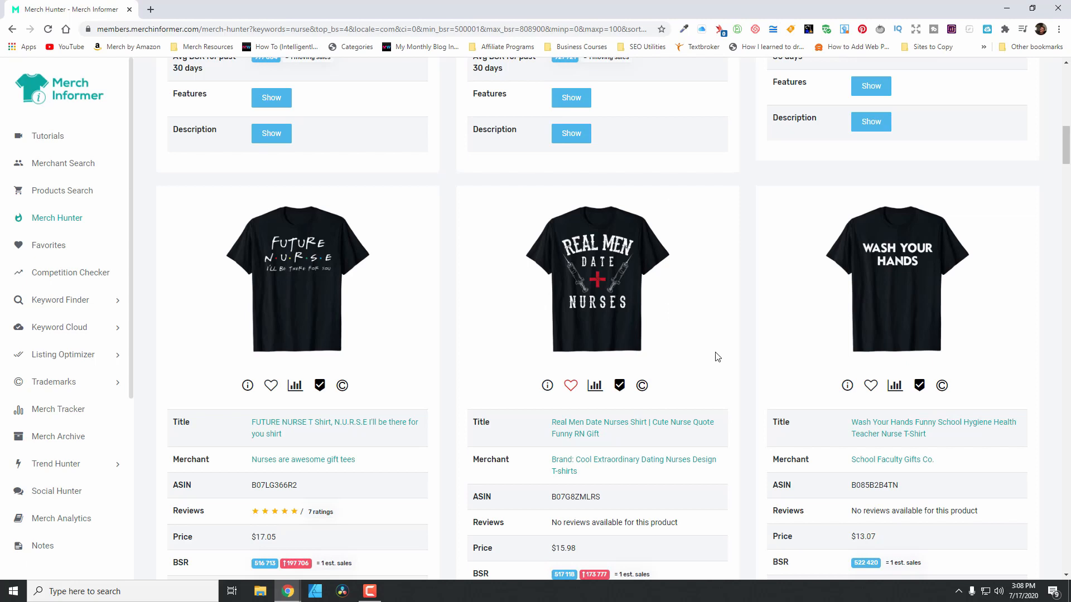
scroll(704, 363, down, 3)
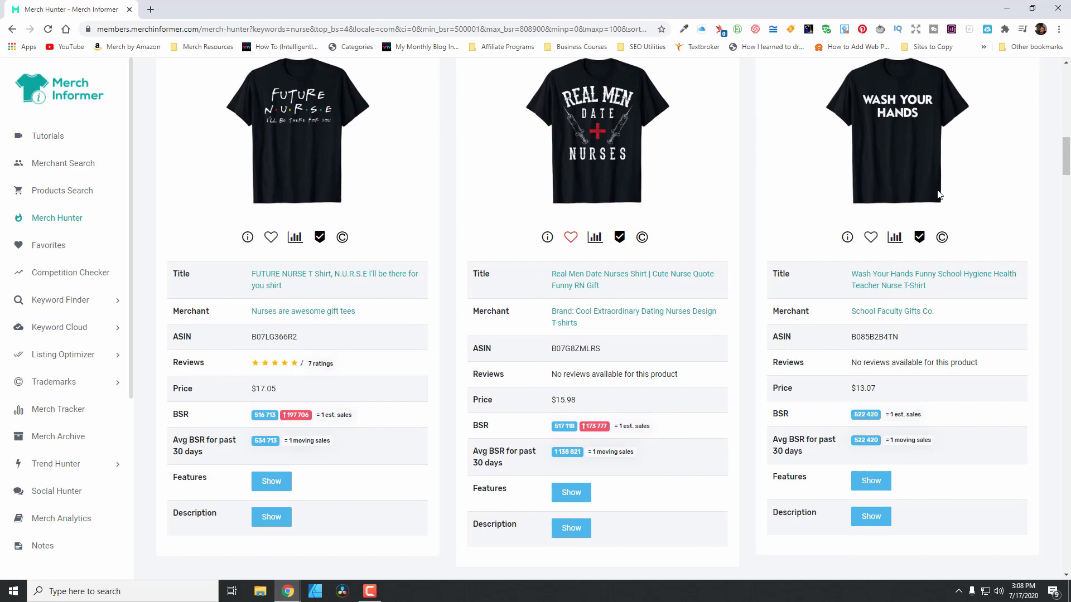
scroll(908, 233, up, 1)
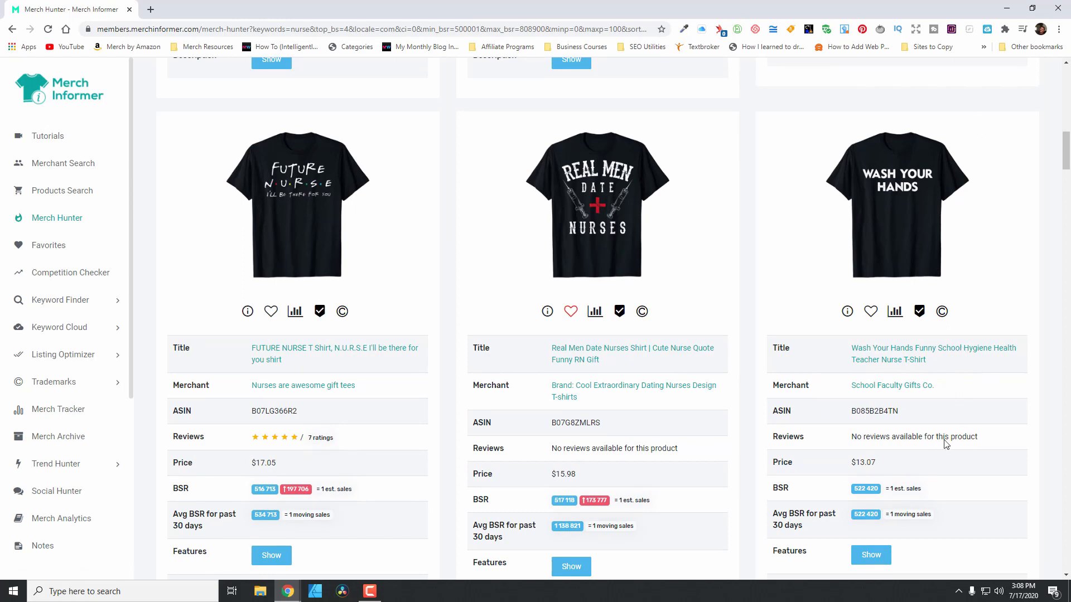
scroll(945, 495, down, 1)
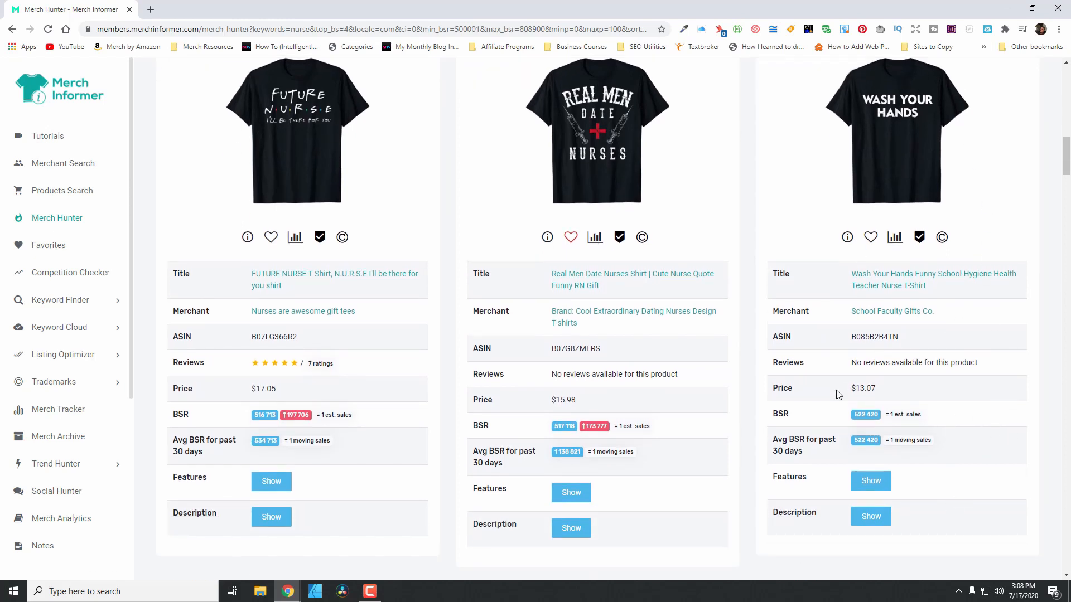
scroll(487, 388, down, 3)
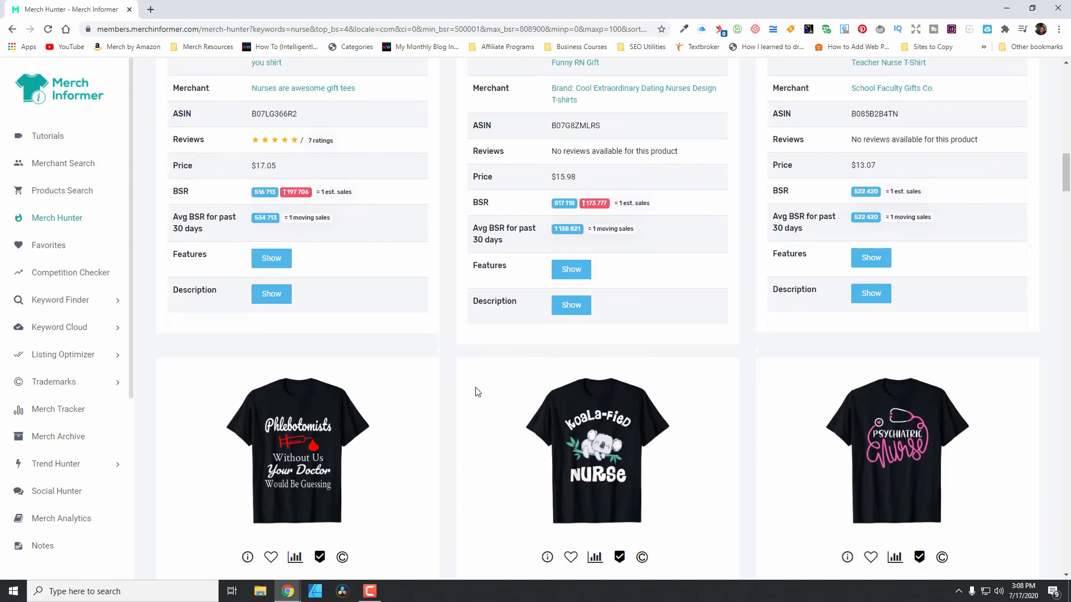
- Save the Phlebotomists Without Us Your Doctor Would Be Guessing shirt to the 7/17/20 favorites category
scroll(449, 450, down, 1)
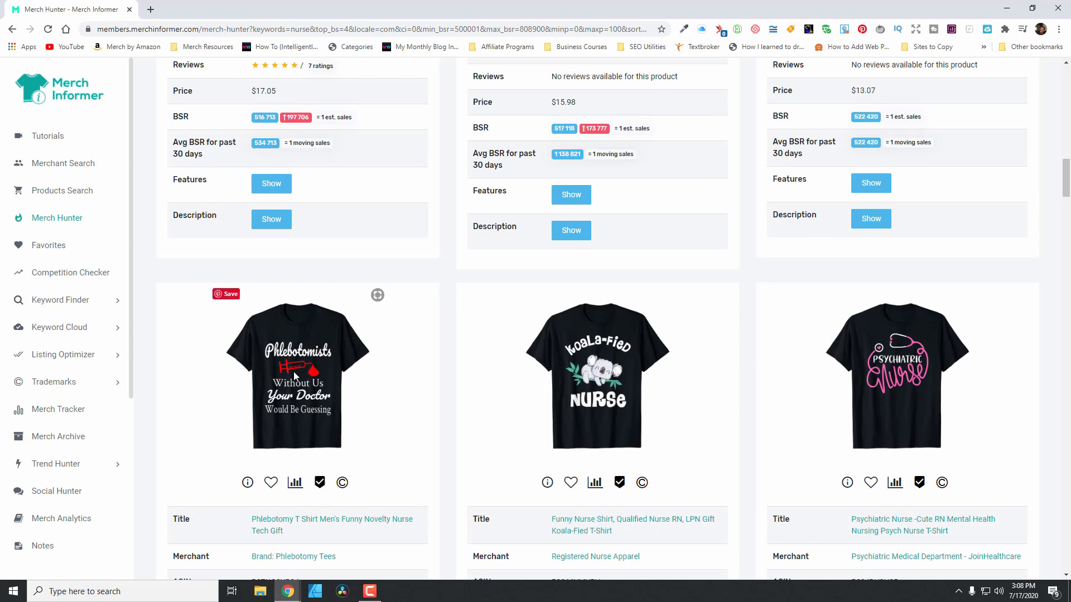
scroll(312, 547, down, 1)
scroll(389, 487, down, 2)
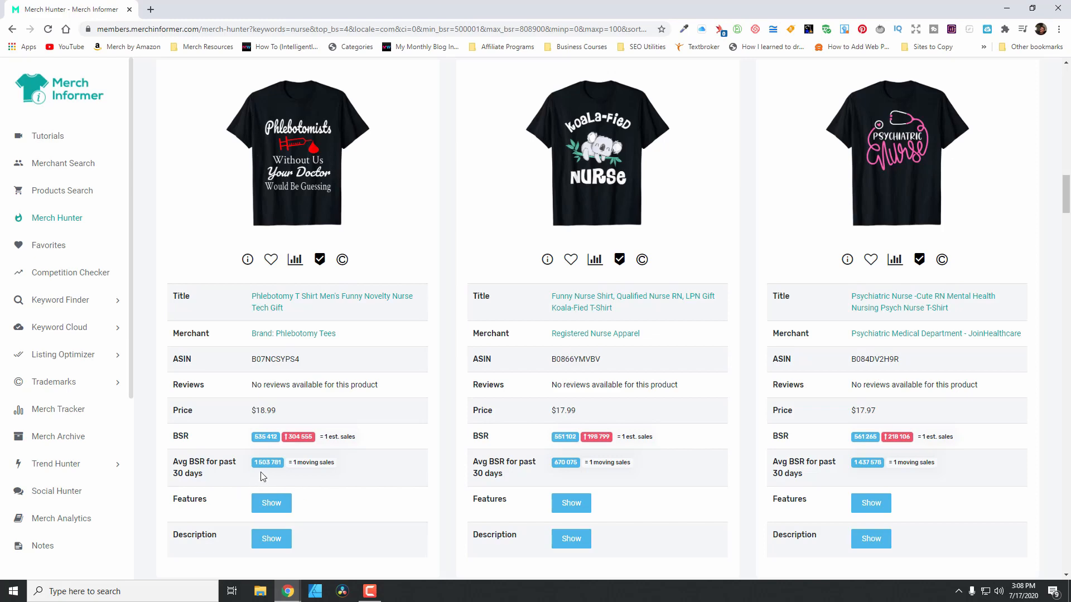
scroll(353, 500, down, 3)
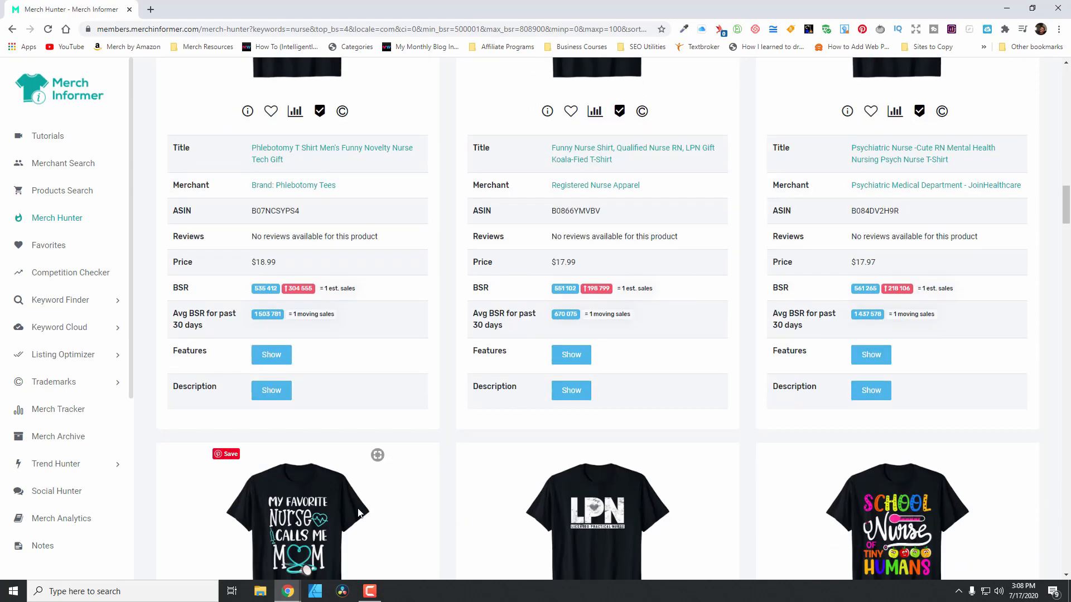
scroll(363, 509, up, 3)
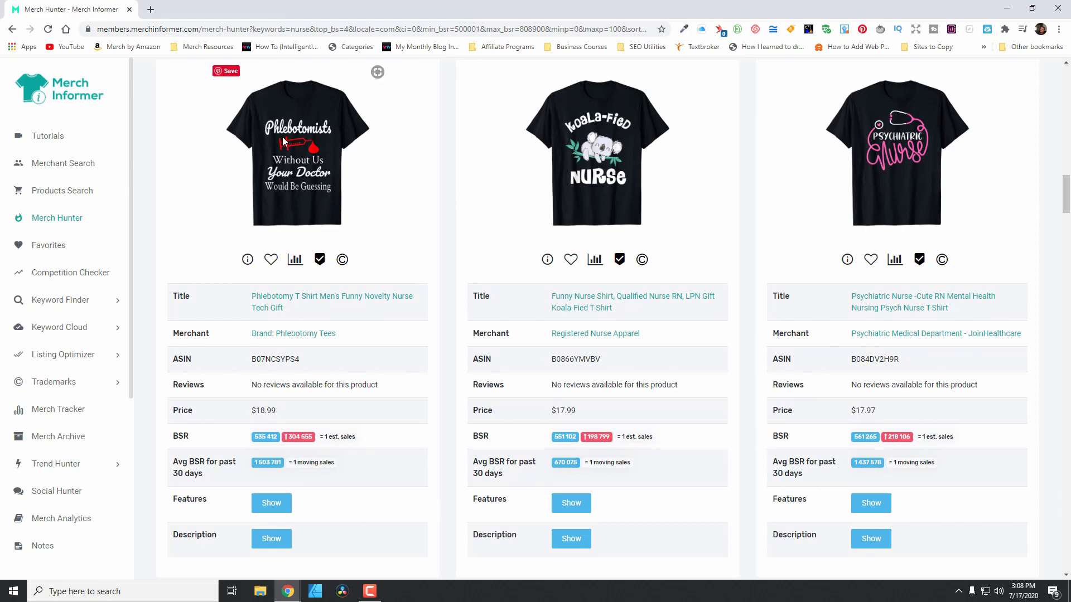
click(271, 259)
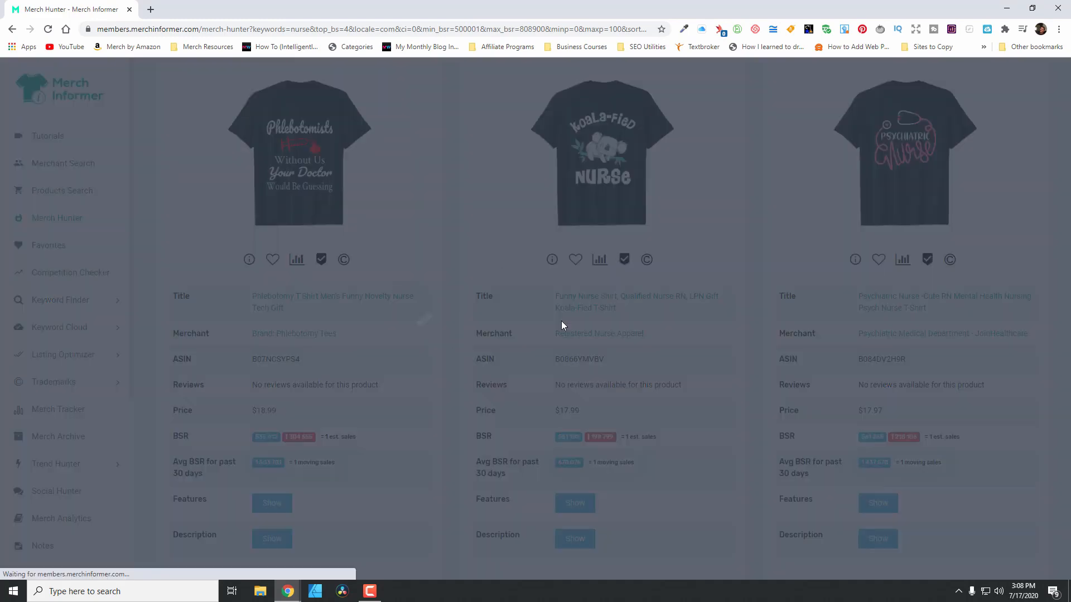
click(454, 336)
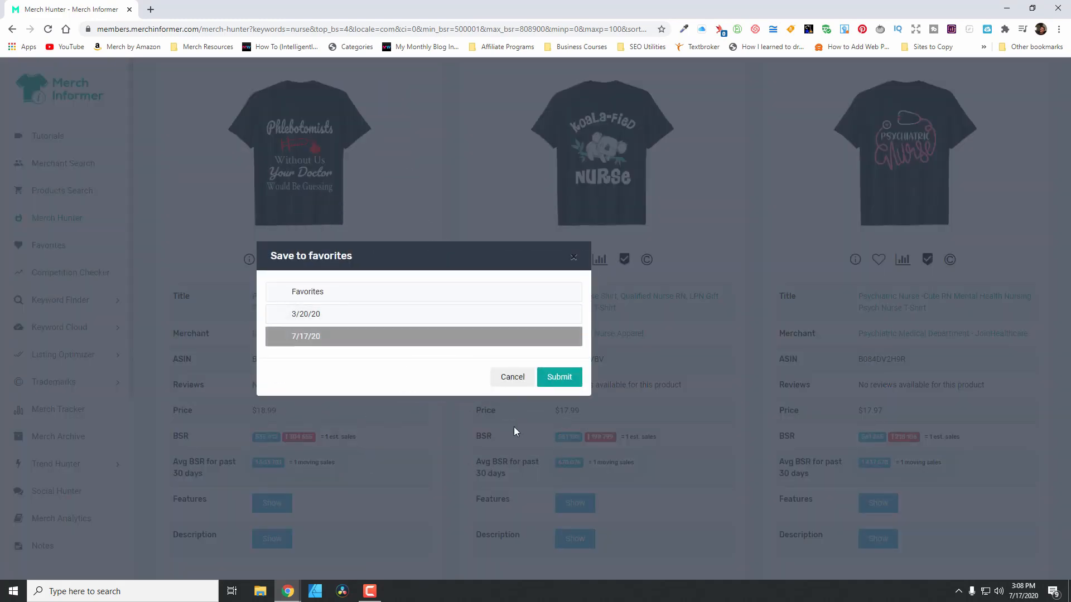
click(559, 377)
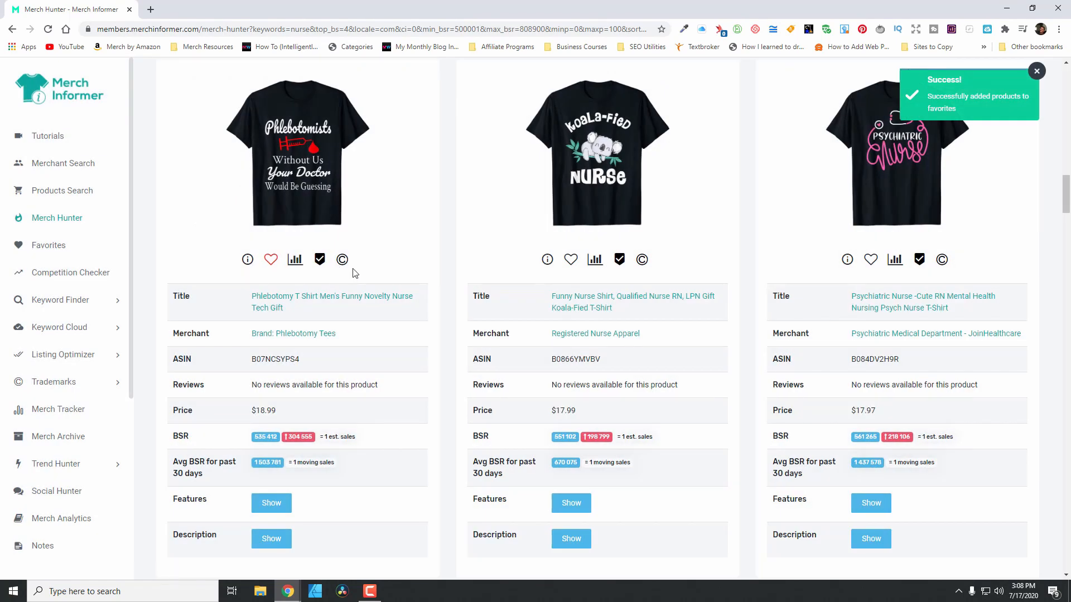
- Review the next row of nurse shirts and save the LPN Licensed Practical Nurse shirt to the 7/17/20 favorites category
scroll(528, 232, down, 4)
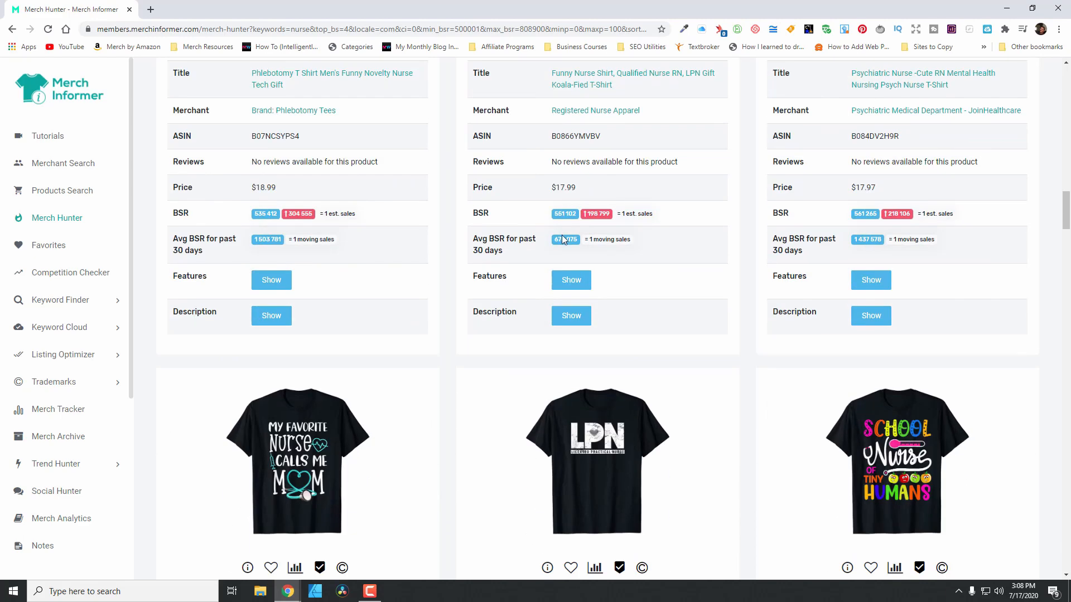
scroll(675, 313, down, 3)
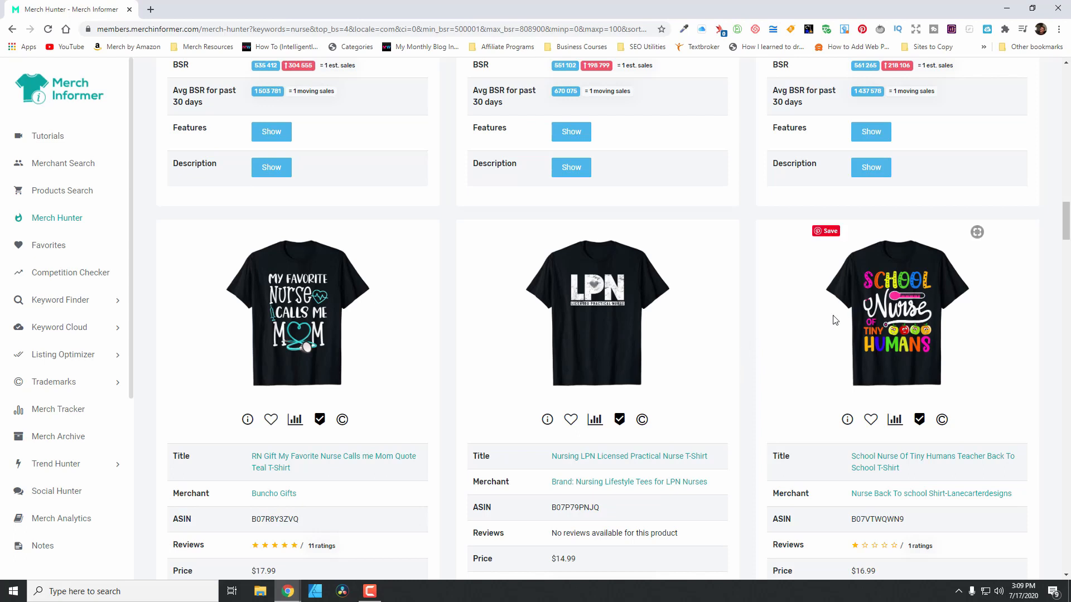
scroll(789, 351, down, 1)
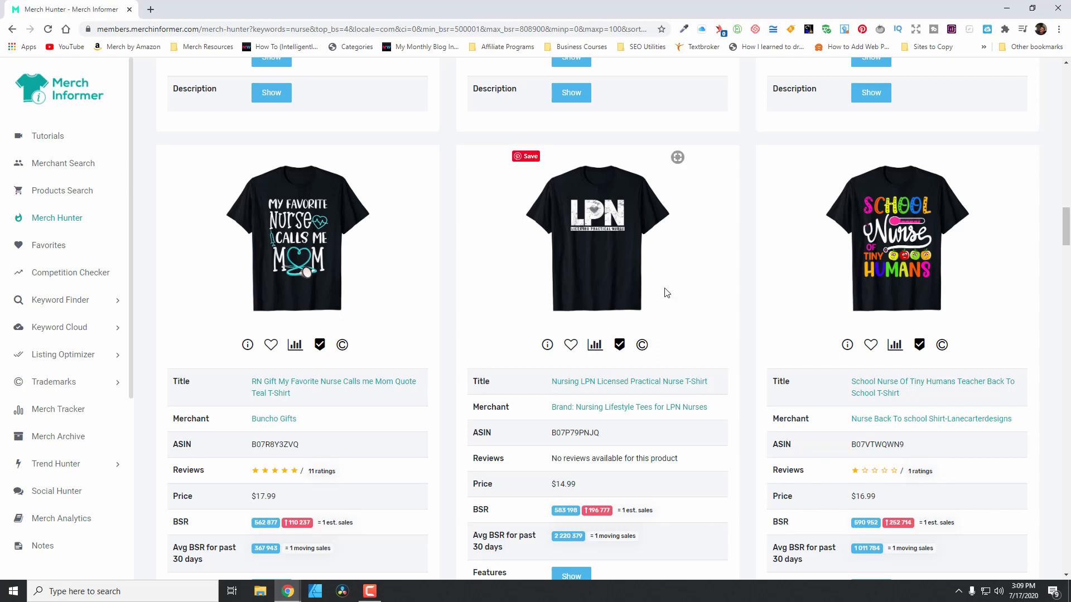
scroll(609, 474, down, 3)
scroll(586, 329, up, 1)
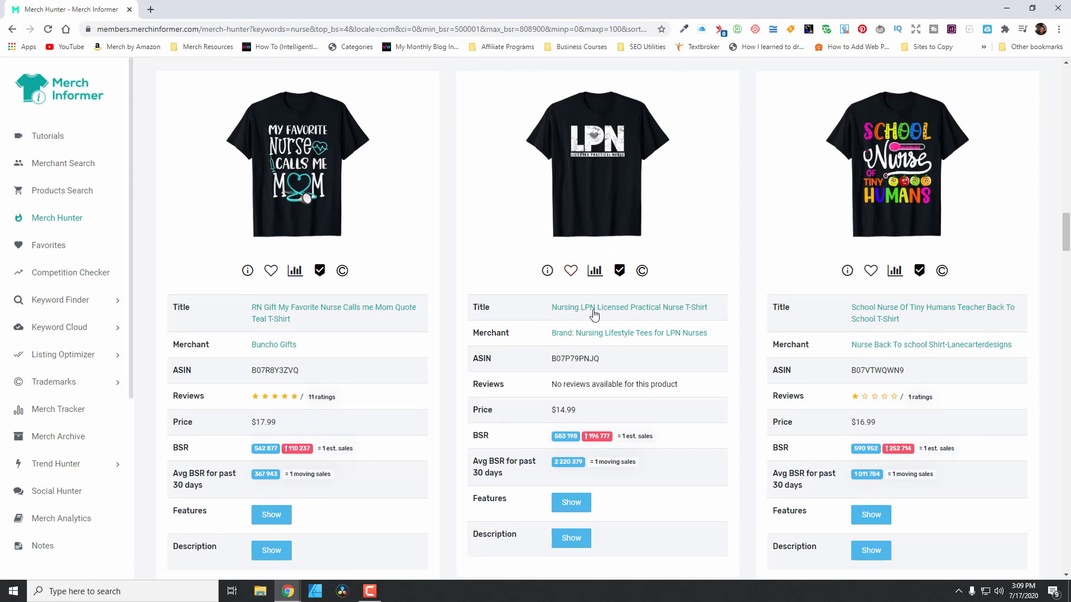
click(576, 270)
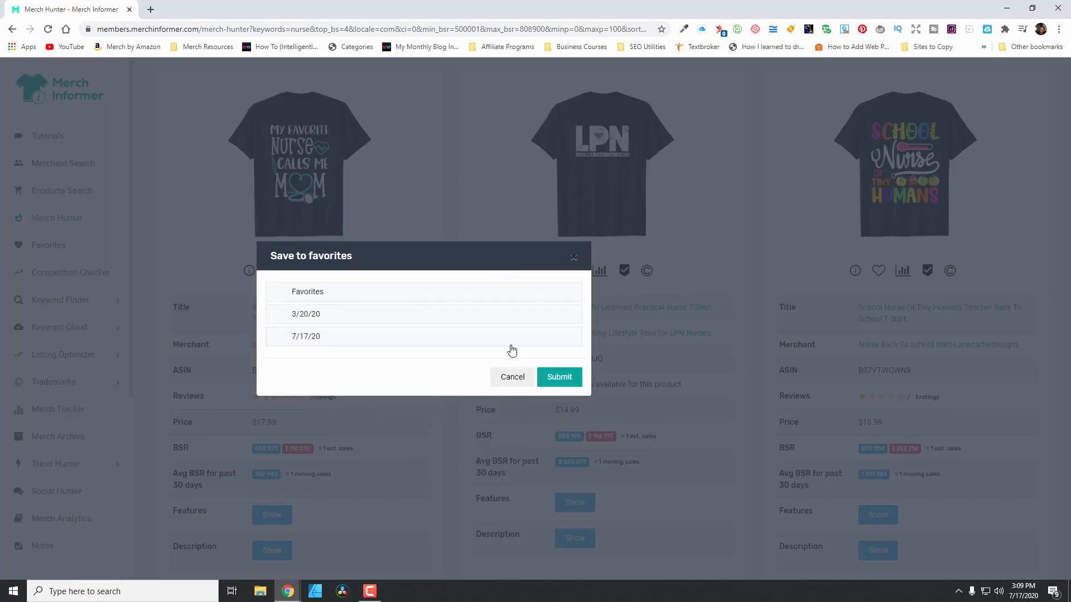
click(512, 338)
click(560, 377)
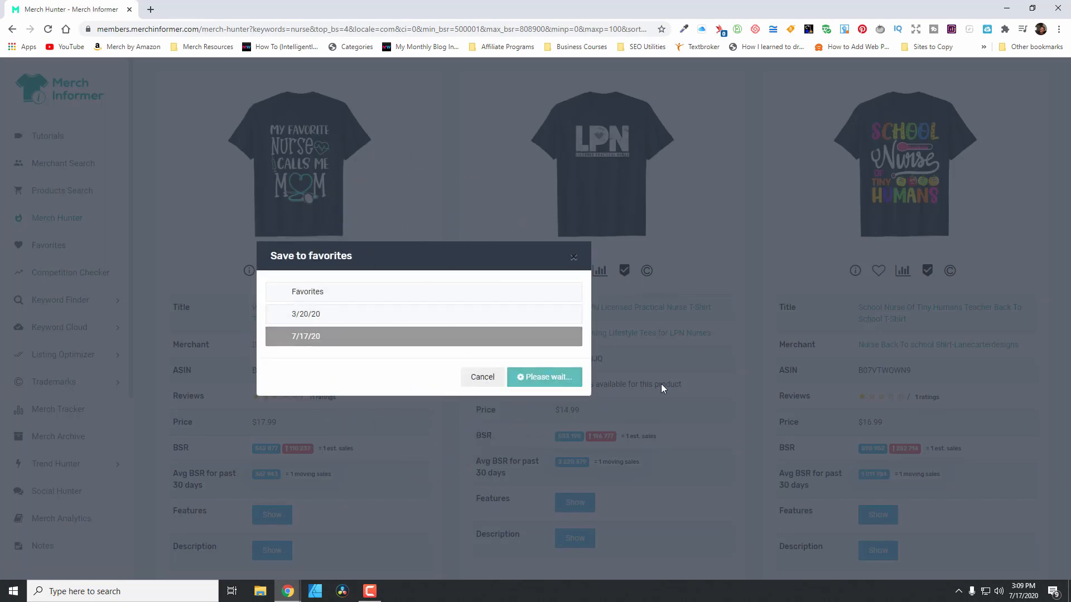
- Examine the reviews, prices, BSR and 30-day average BSR of the RN, Coffee Scrubs and Rubber Gloves, and tie-dye flag nurse shirts
scroll(452, 397, down, 3)
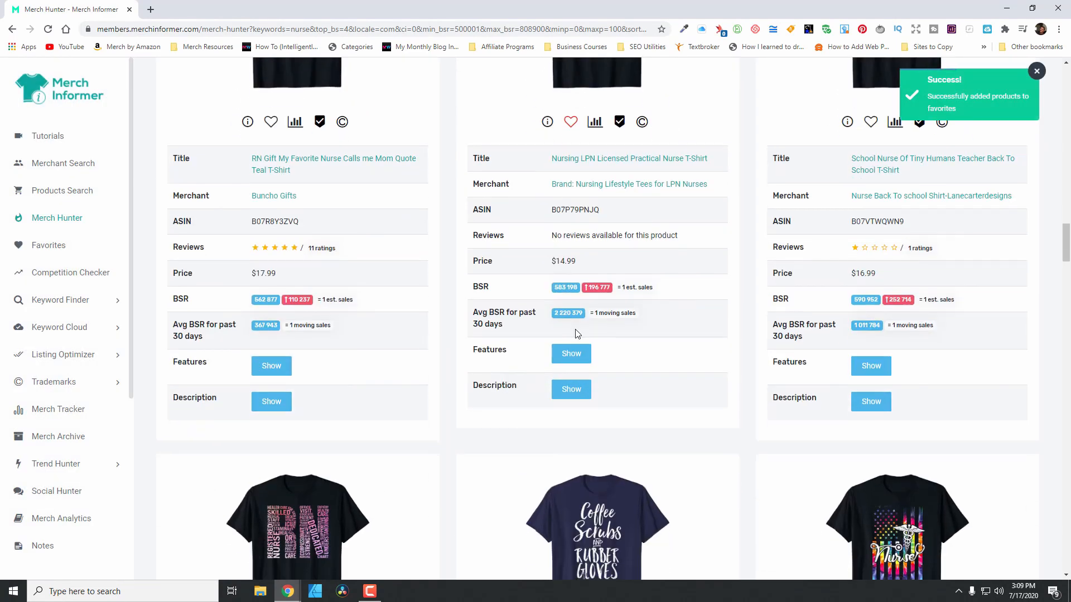
scroll(575, 332, up, 2)
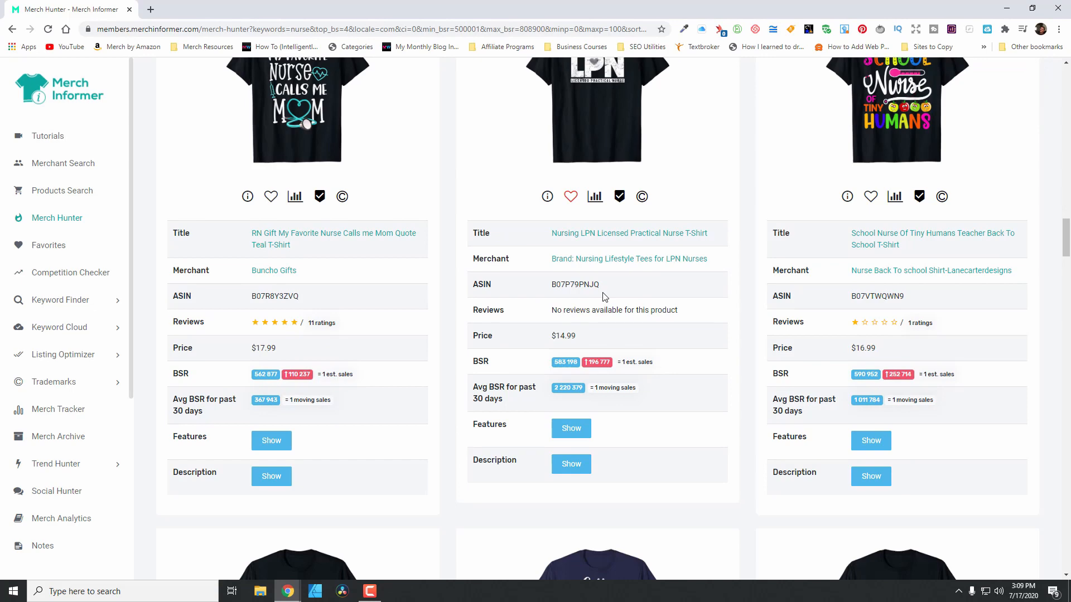
scroll(600, 302, down, 2)
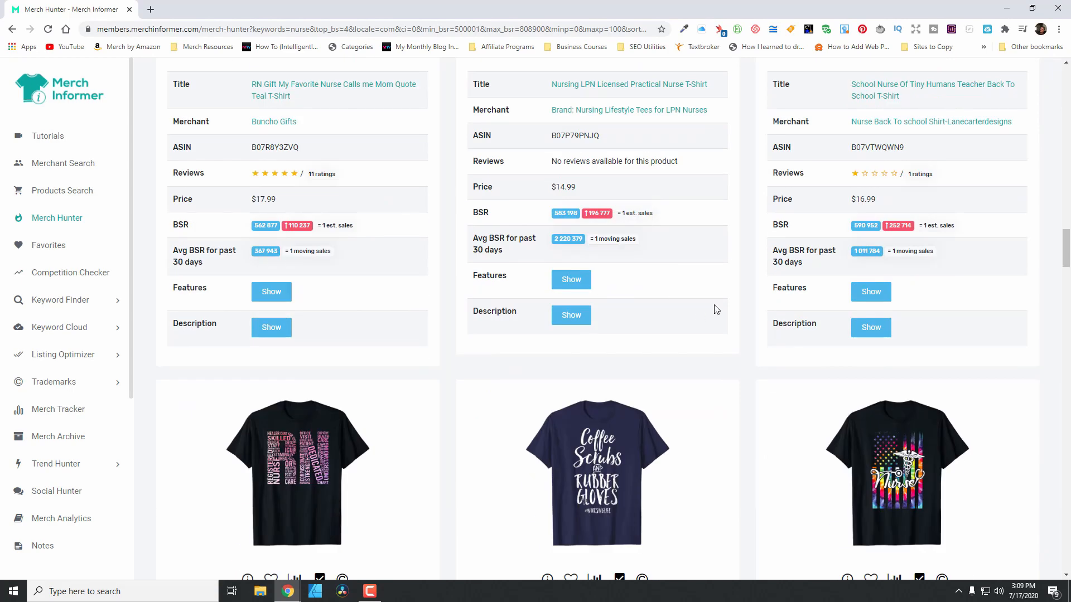
scroll(452, 398, down, 3)
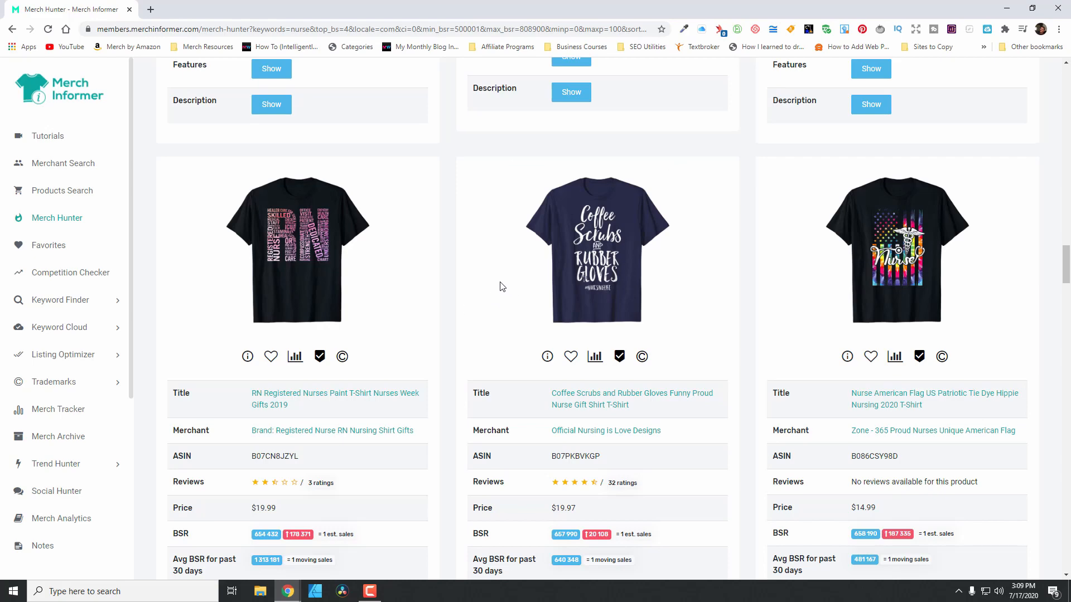
scroll(695, 332, down, 1)
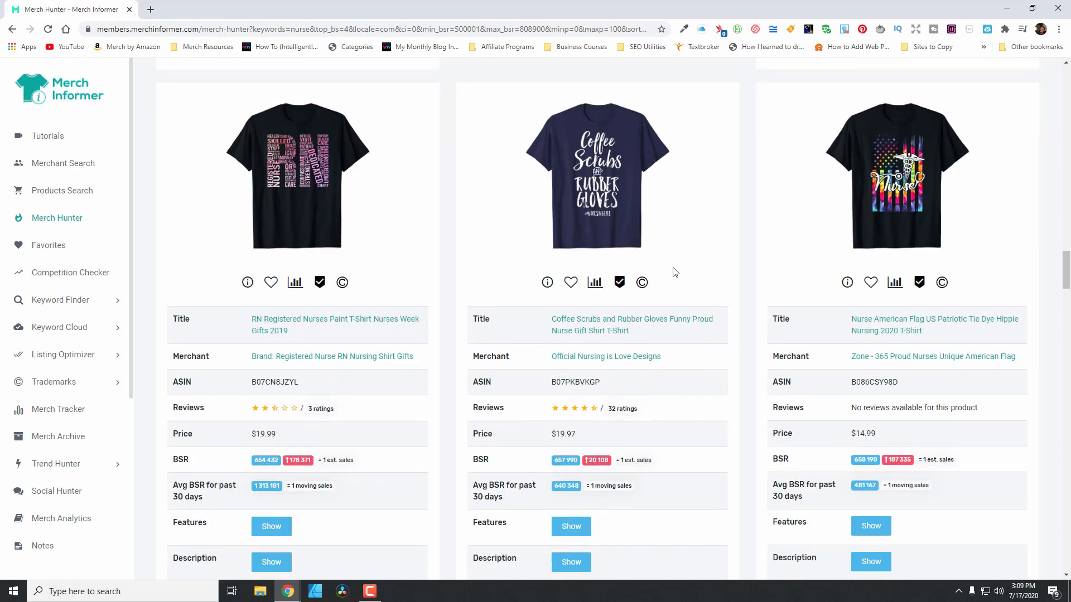
scroll(754, 248, down, 1)
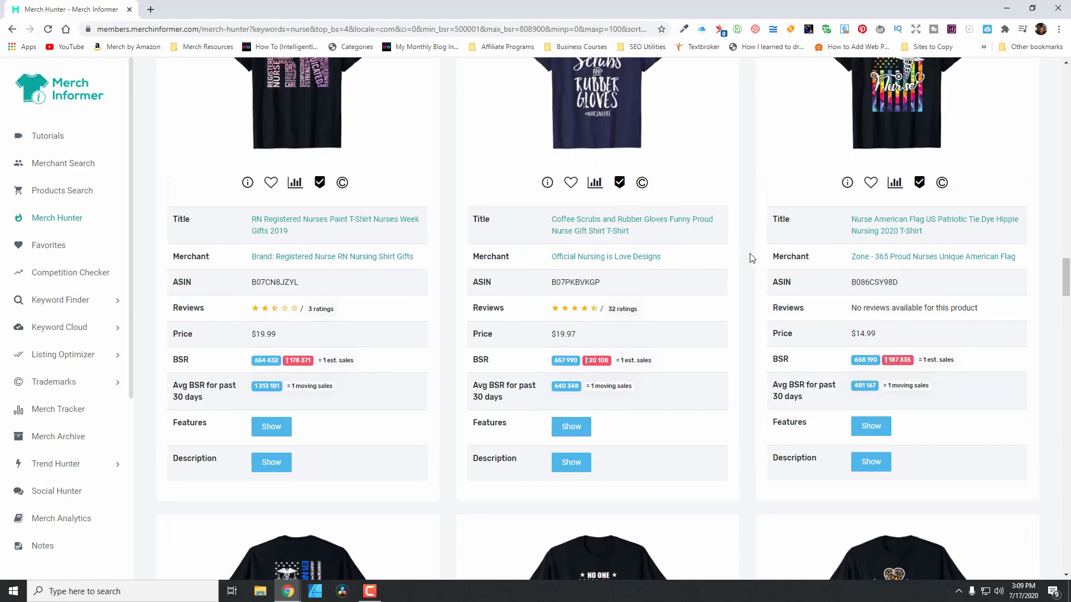
scroll(748, 256, up, 1)
scroll(690, 256, down, 1)
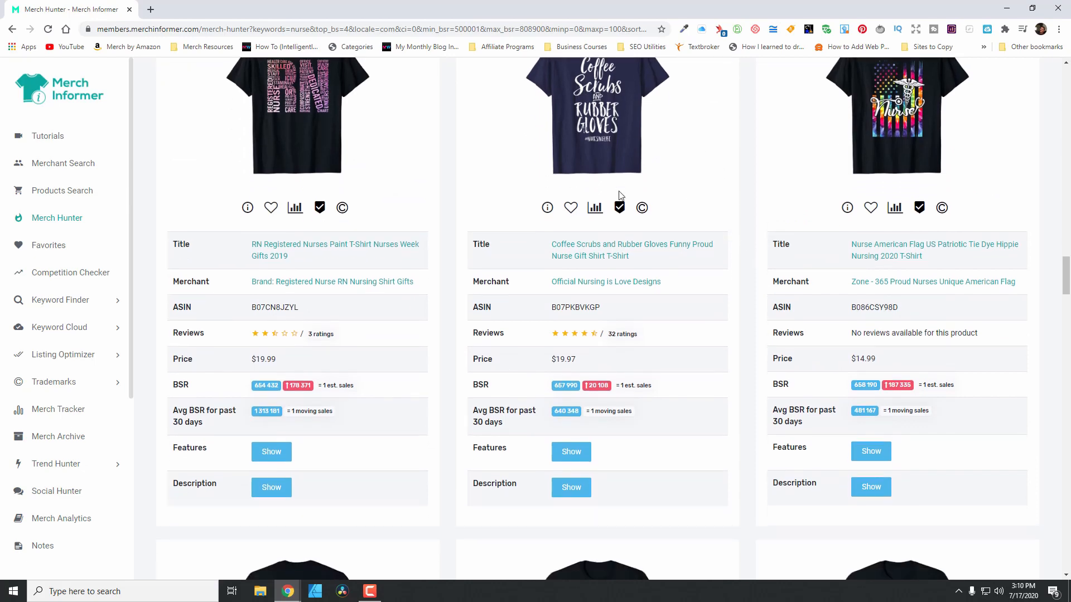
scroll(617, 171, up, 1)
scroll(692, 280, down, 2)
- Examine the designs, reviews and BSR figures of the ER Nurse flag, No One Fights Alone and School Nurse shirts
scroll(692, 281, down, 4)
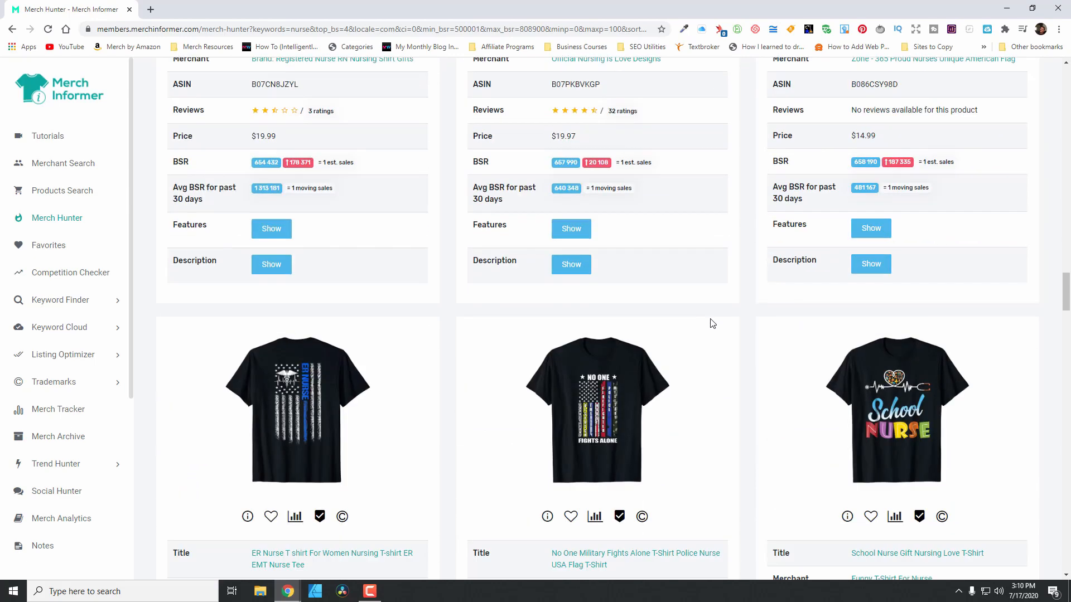
scroll(664, 349, down, 1)
scroll(675, 357, down, 1)
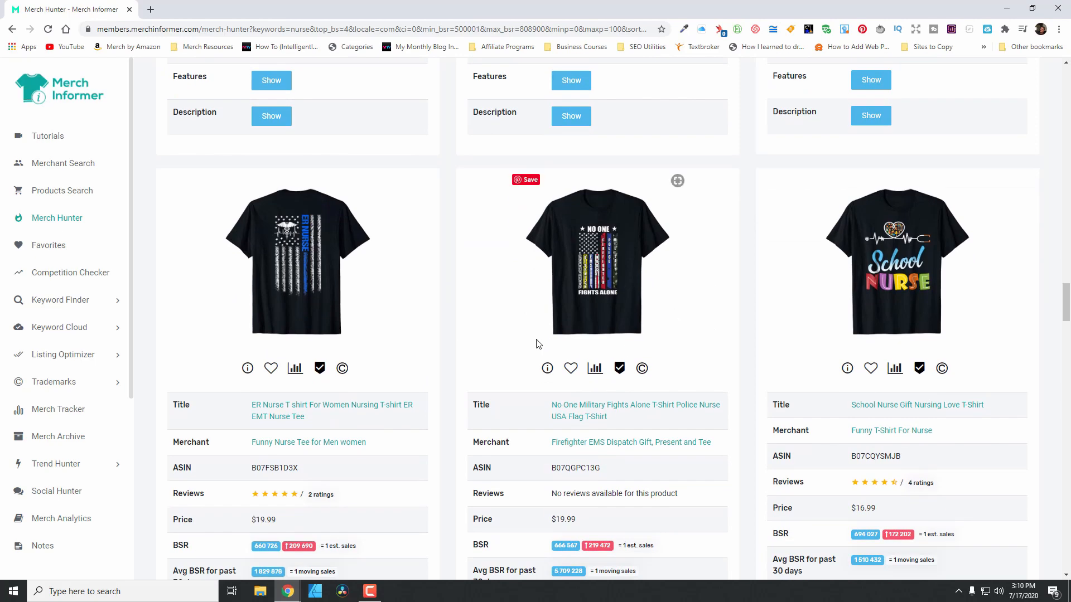
scroll(360, 134, down, 2)
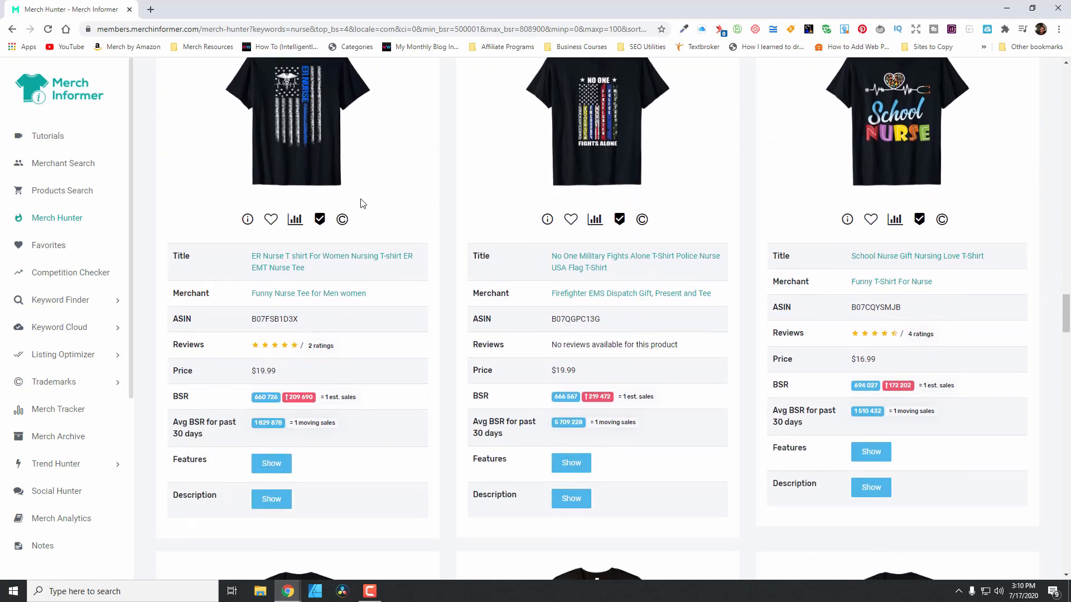
scroll(359, 203, up, 3)
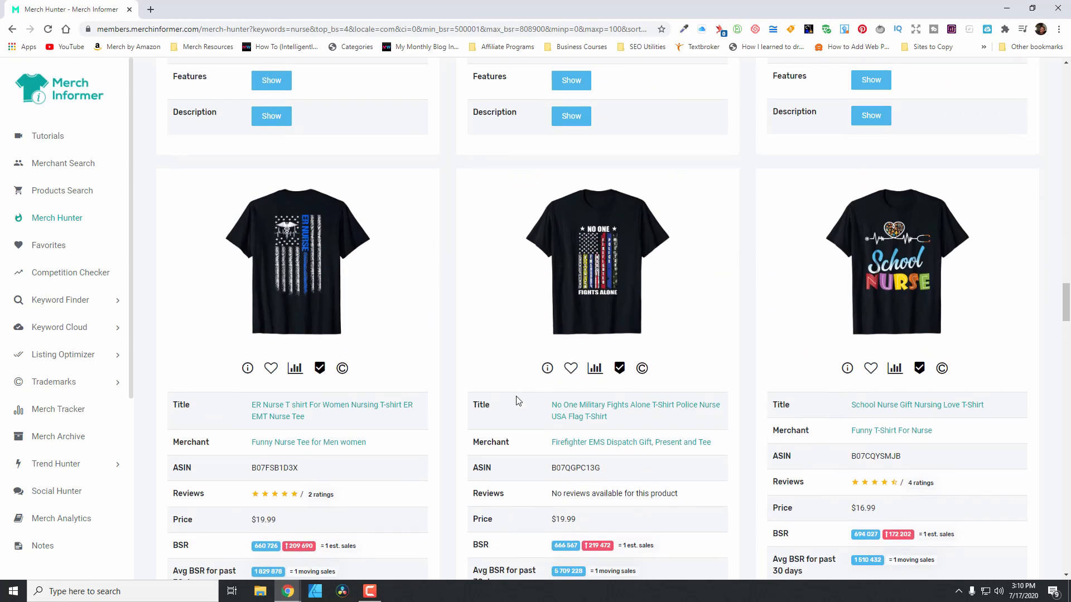
scroll(519, 399, down, 2)
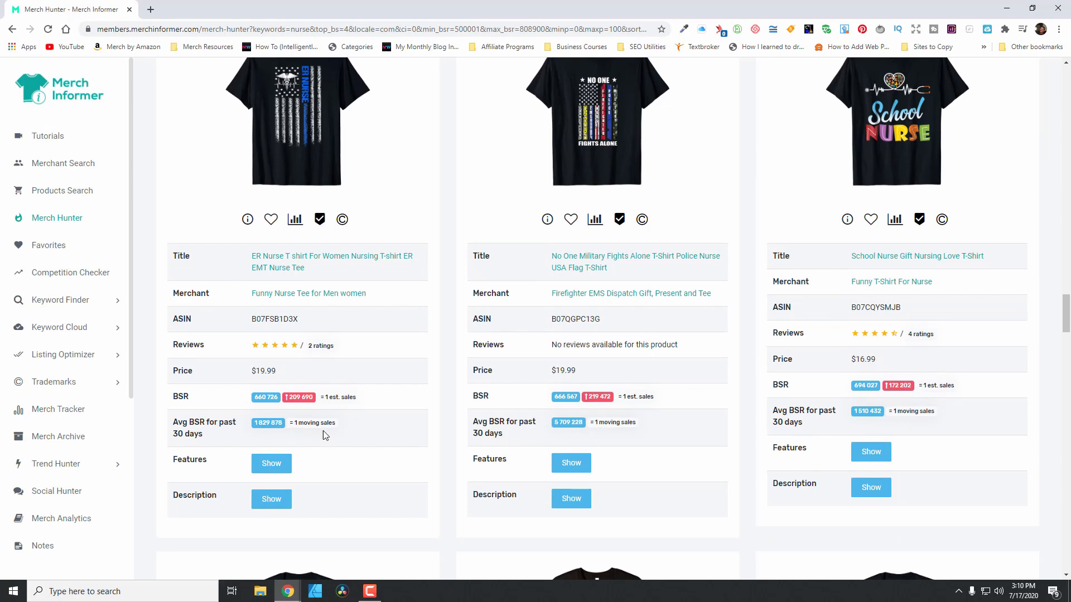
scroll(343, 431, down, 5)
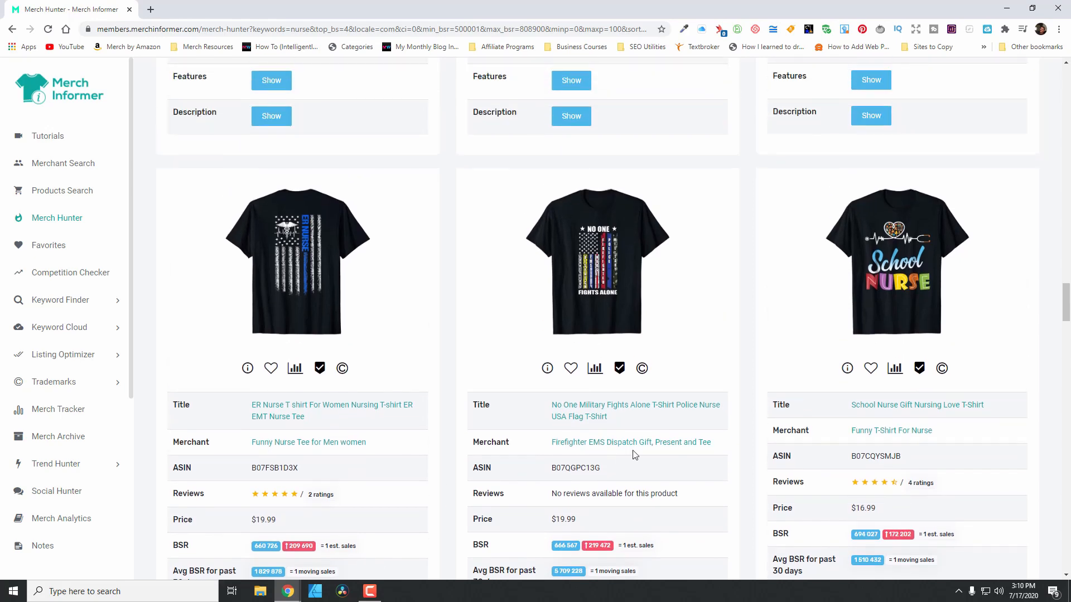
scroll(634, 454, down, 2)
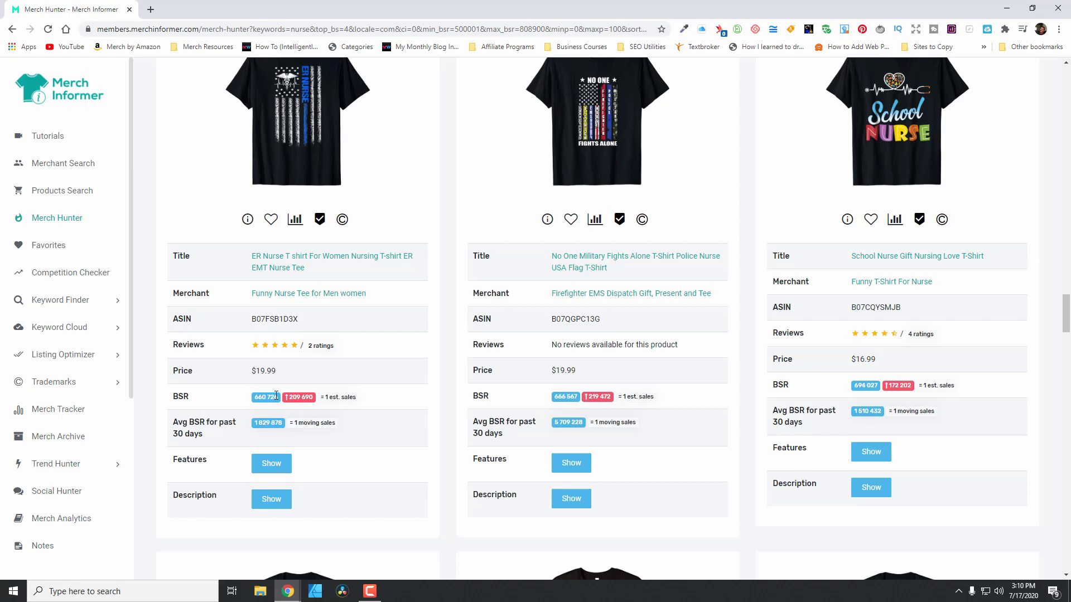
- Highlight the ER Nurse shirt's BSR and estimated sales and compare them with its 30-day average and the neighbouring shirts
drag(253, 397, 244, 428)
click(279, 437)
drag(354, 396, 316, 399)
scroll(473, 383, down, 4)
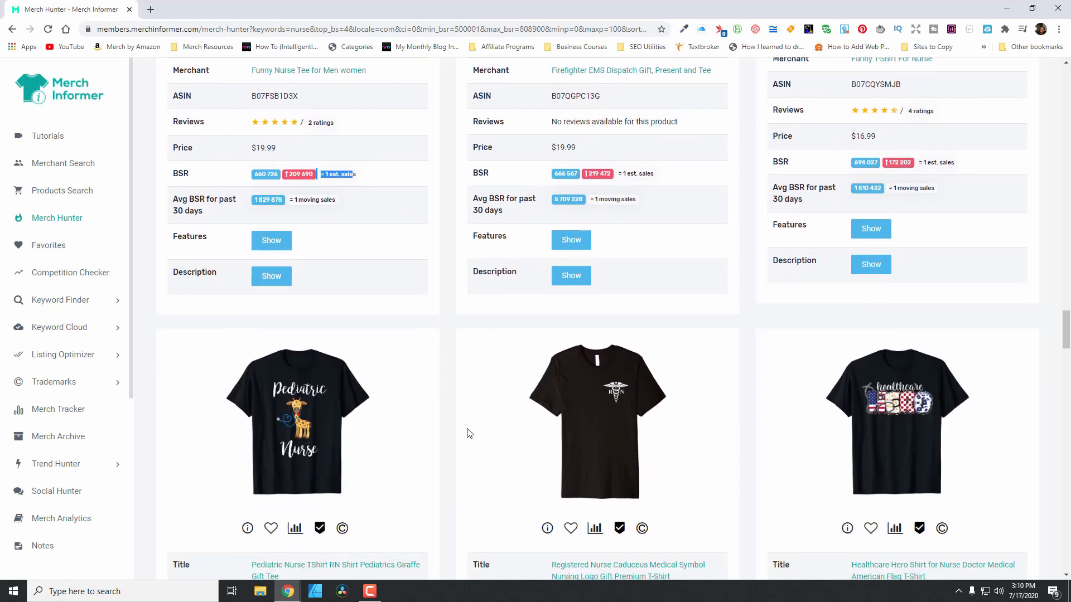
scroll(496, 438, up, 5)
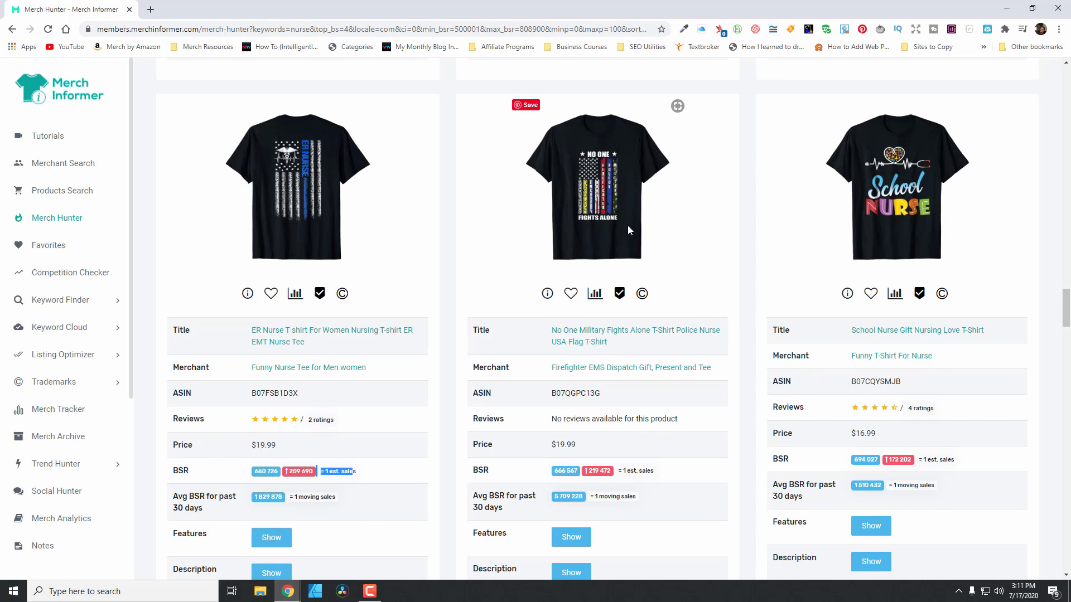
scroll(646, 288, down, 1)
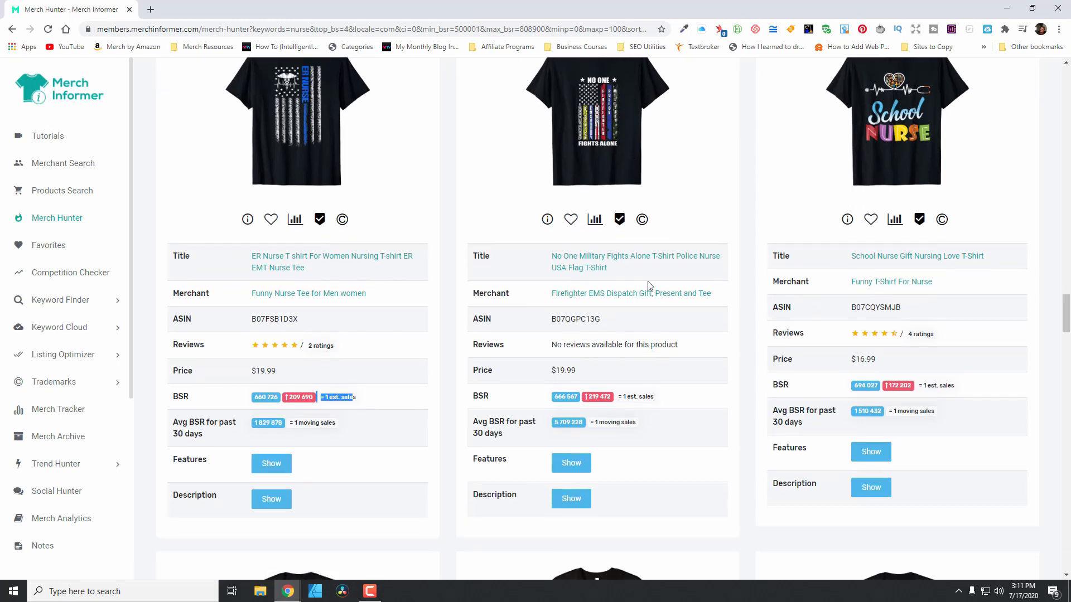
- Examine the reviews, prices and BSR figures of the Pediatric Nurse, Registered Nurse Caduceus and Healthcare Hero shirts
scroll(647, 312, down, 3)
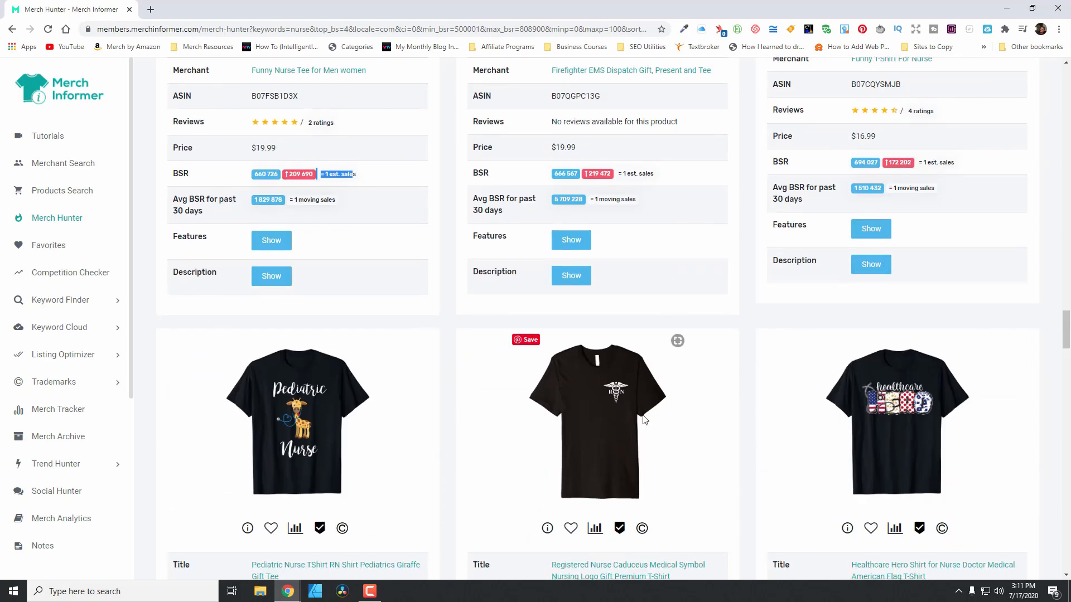
scroll(697, 418, down, 2)
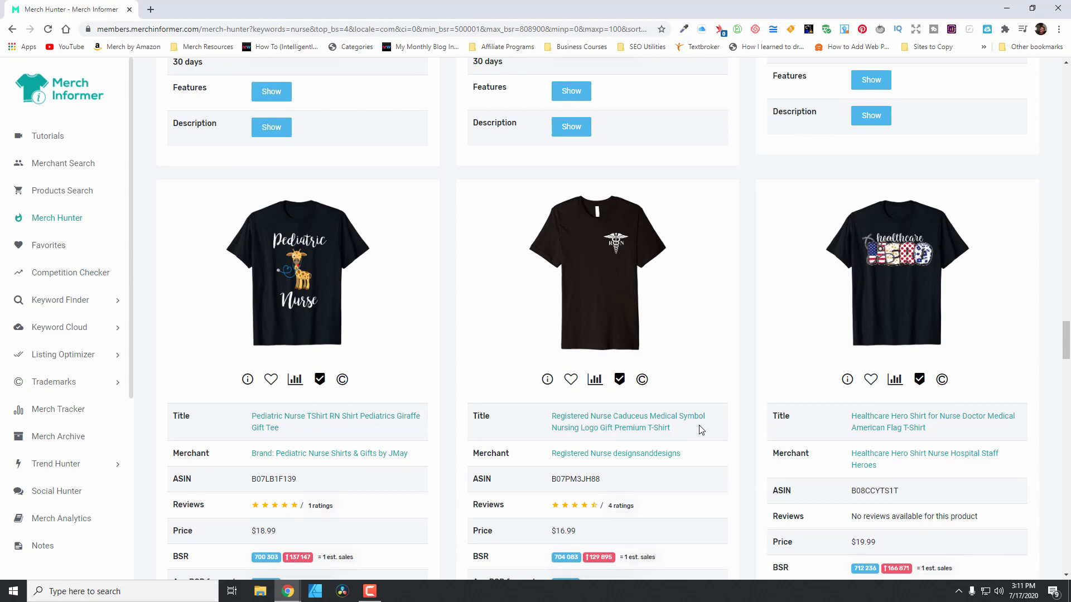
scroll(639, 382, down, 1)
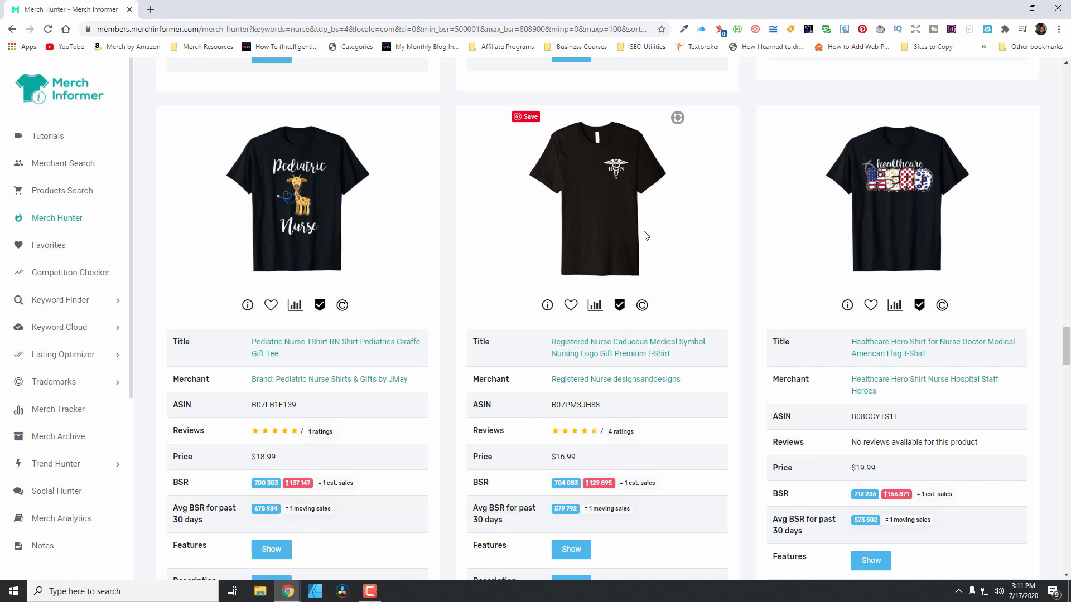
scroll(561, 273, down, 1)
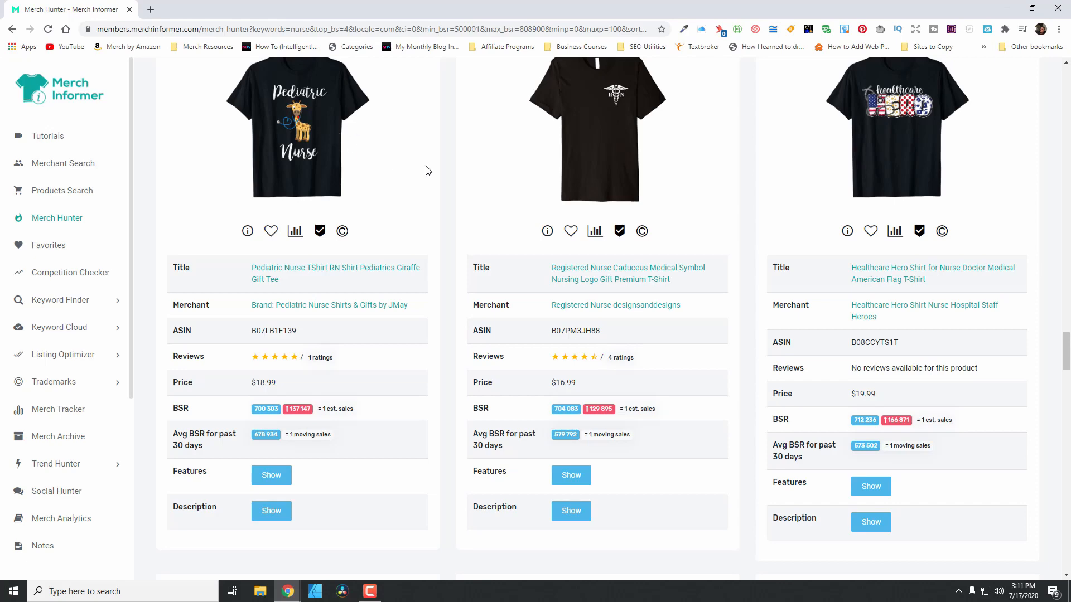
scroll(451, 226, down, 3)
scroll(557, 335, down, 3)
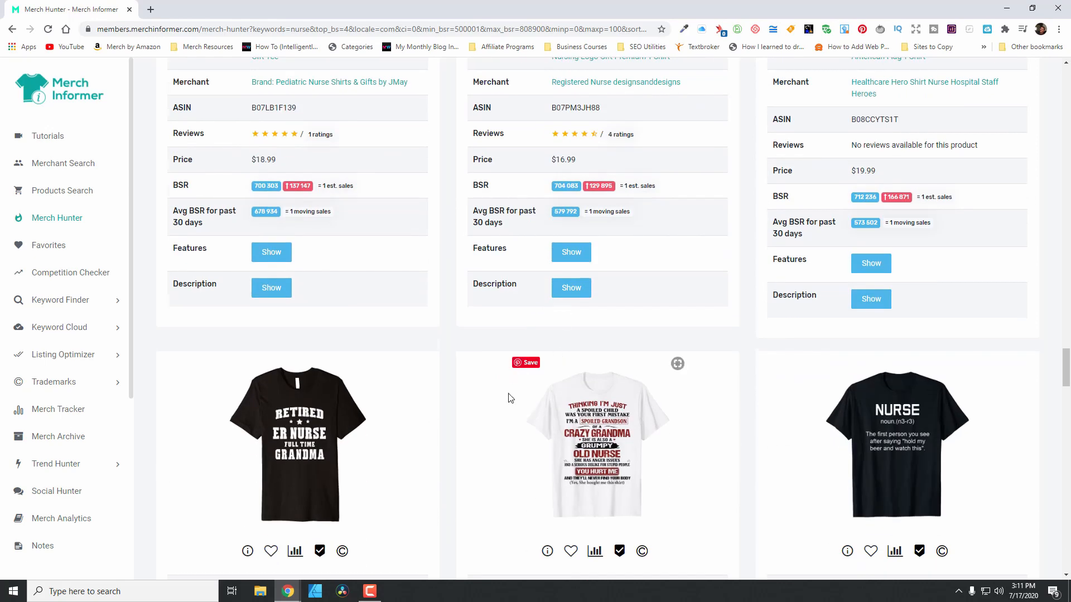
- Save the Retired ER Nurse Full Time Grandma shirt to the 7/17/20 favorites category
scroll(551, 404, down, 2)
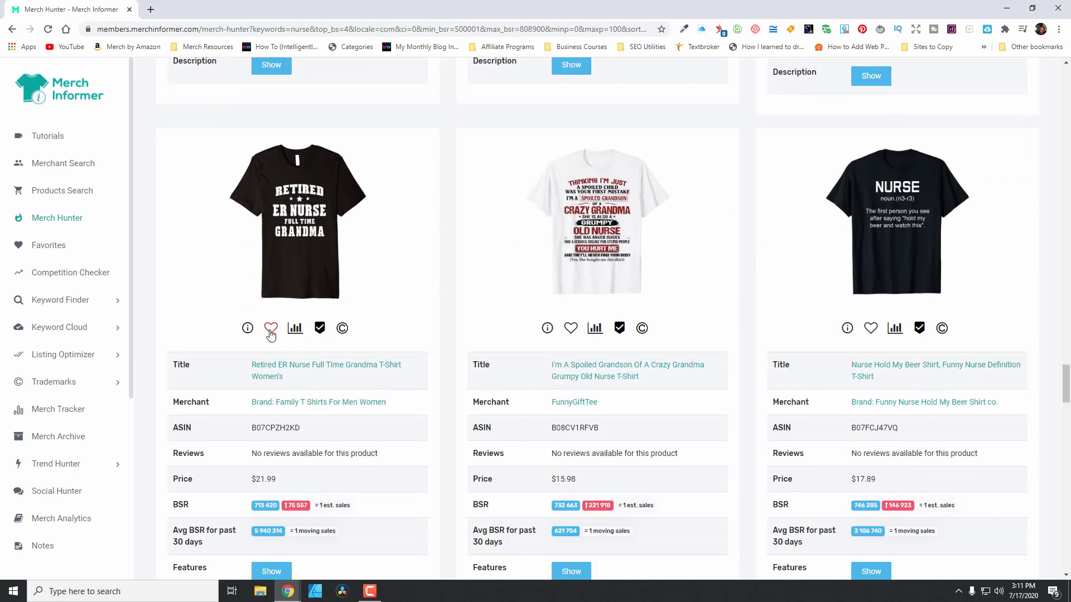
scroll(354, 438, down, 1)
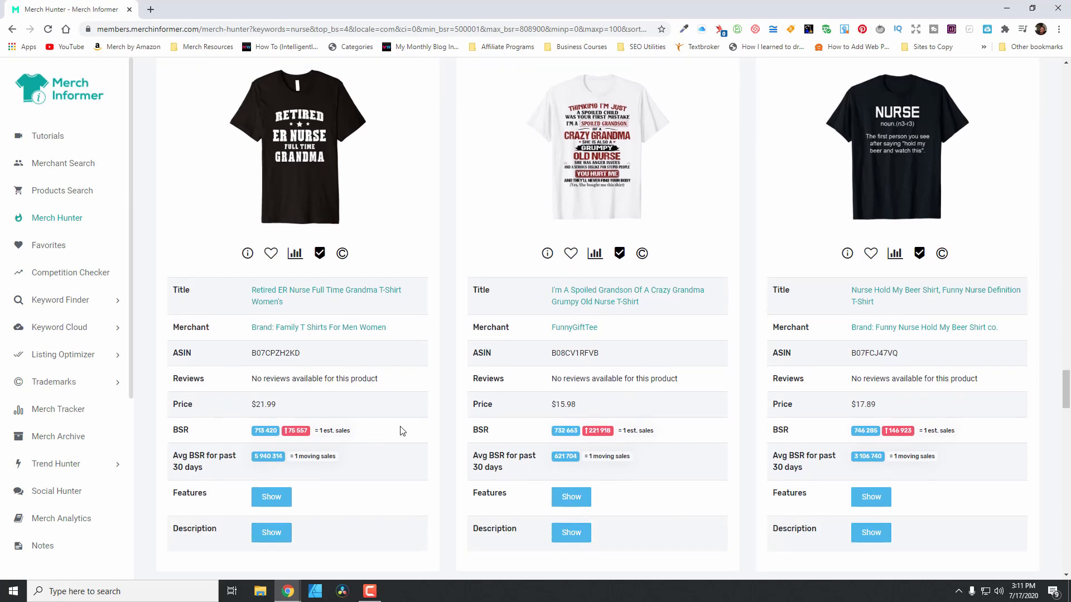
click(272, 254)
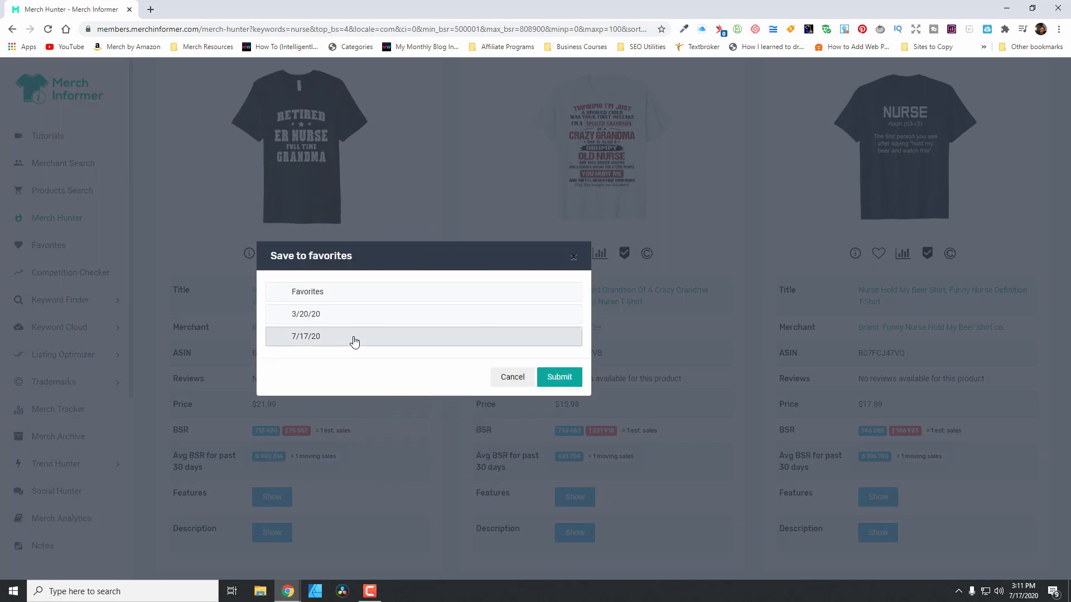
click(351, 338)
click(559, 377)
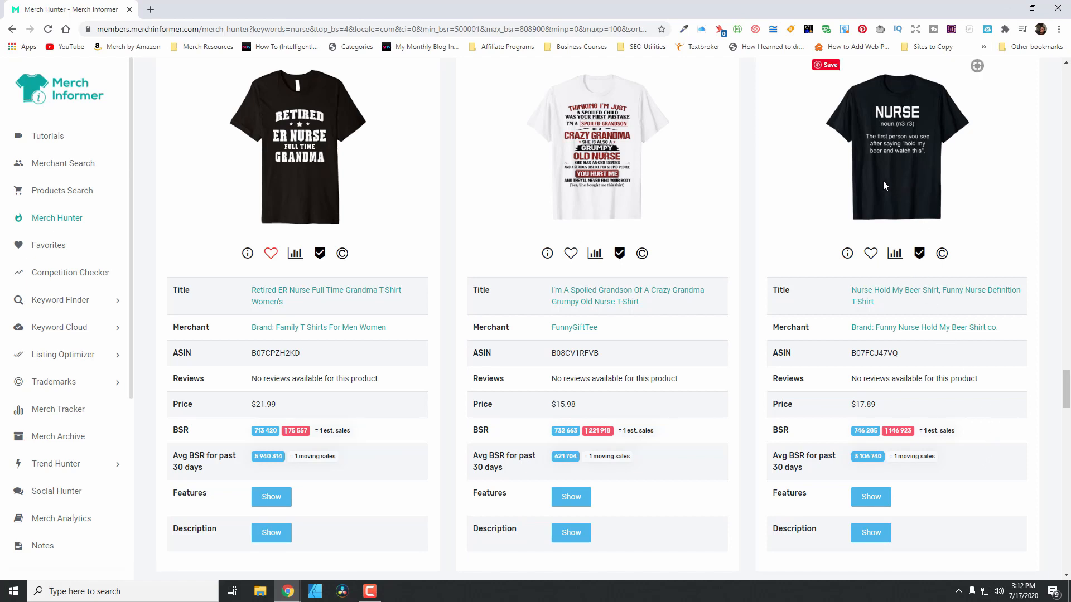
- Save the Same Schnidt Different Day nurse shirt from the next row of results to the 7/17/20 favorites category
scroll(883, 181, down, 3)
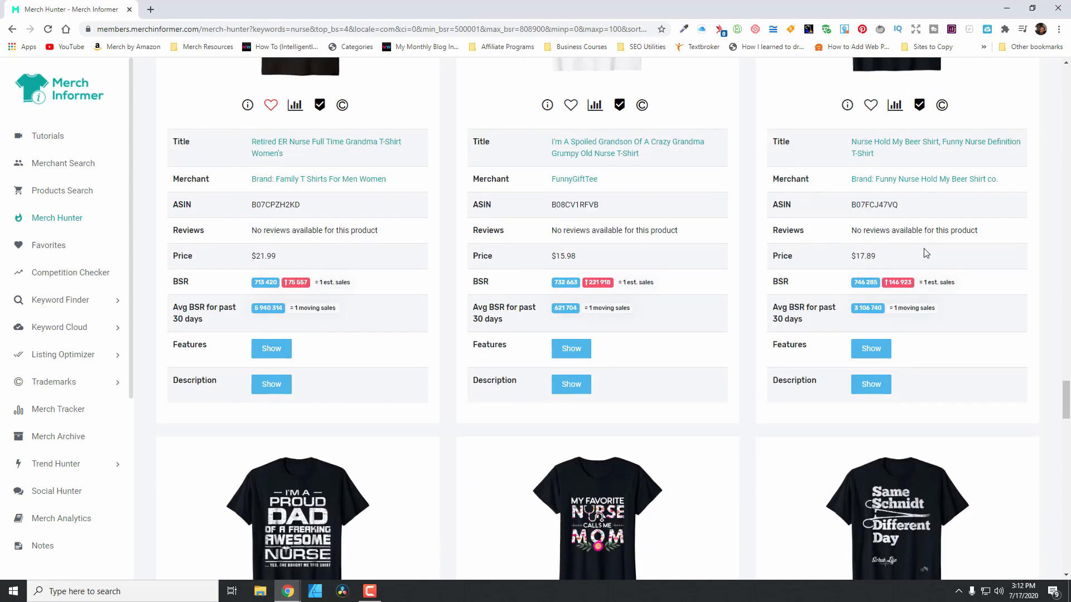
scroll(912, 269, up, 5)
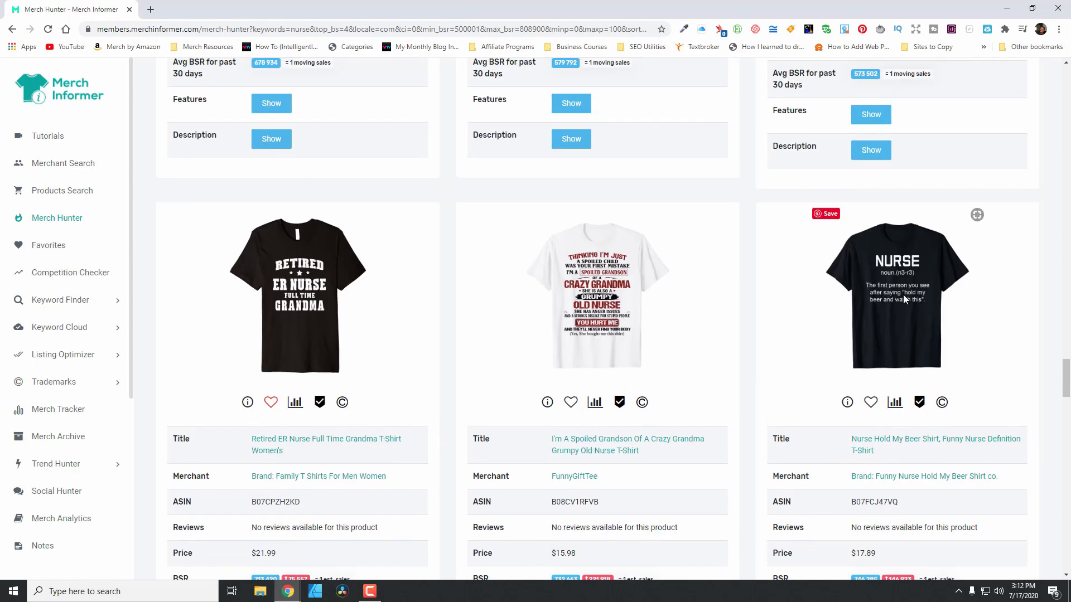
scroll(868, 407, down, 10)
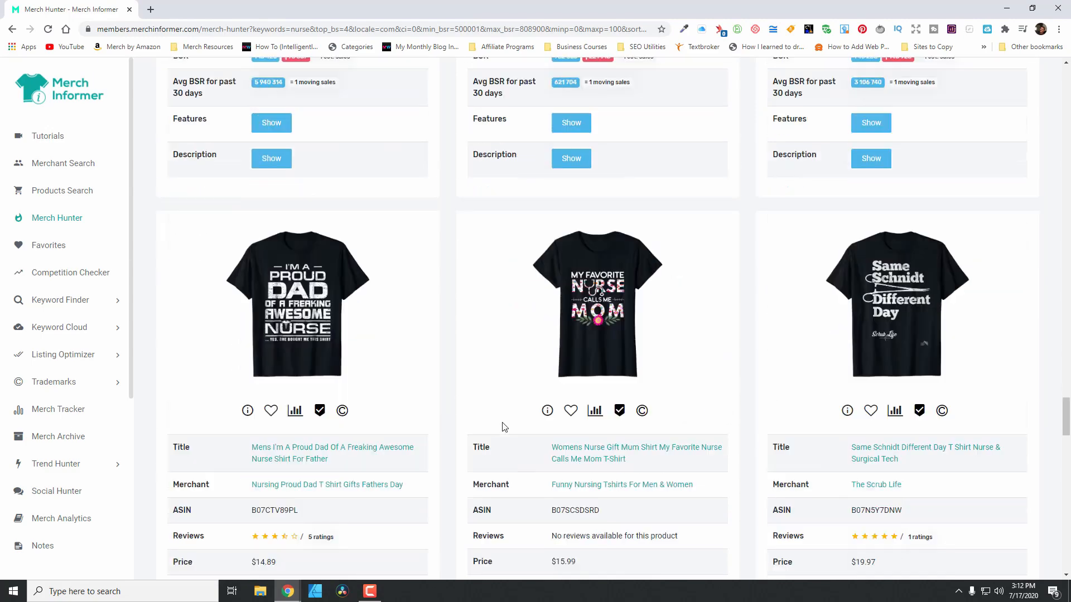
scroll(504, 428, down, 3)
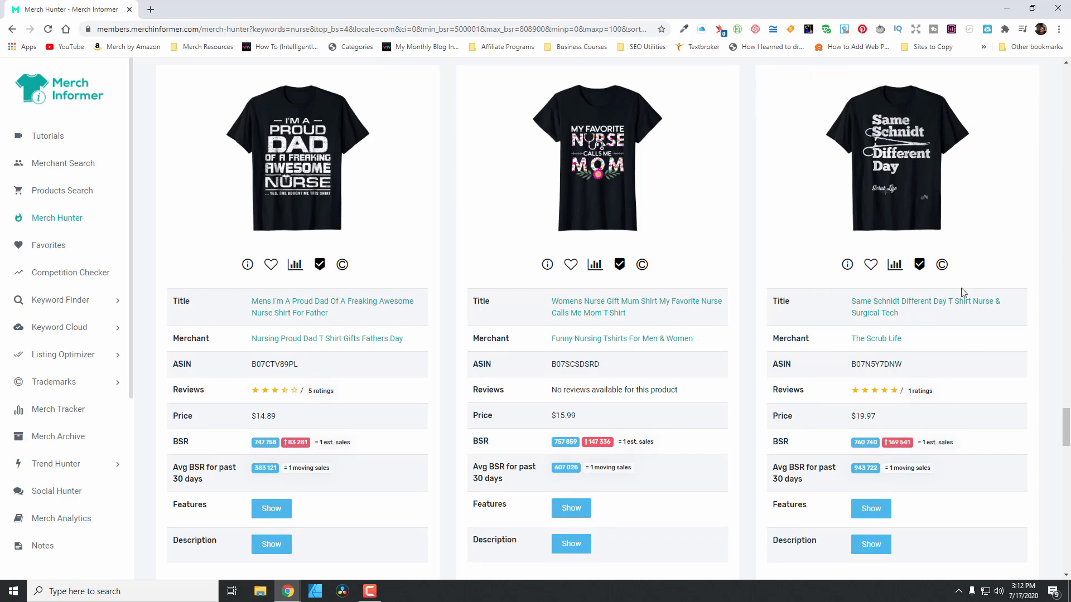
click(872, 265)
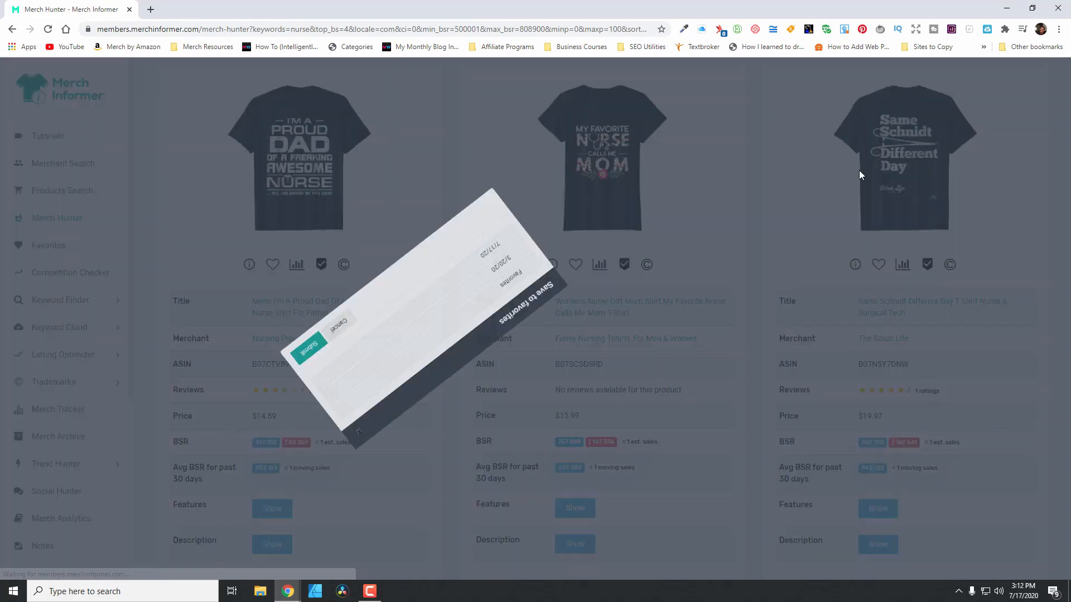
click(417, 347)
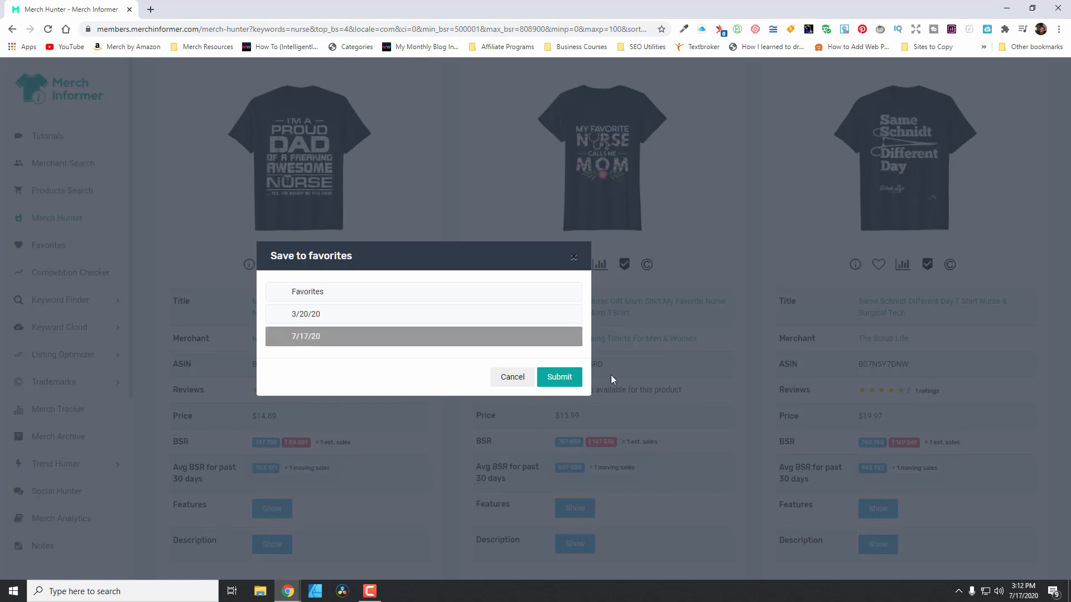
click(558, 376)
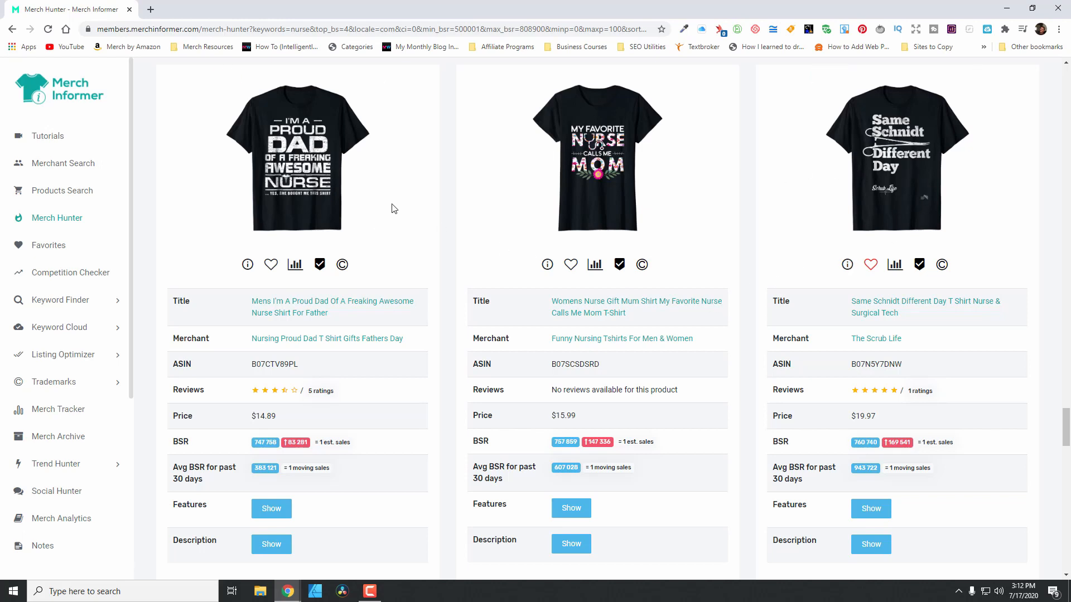
- Save the Trauma Llama nurse pun shirt to the 7/17/20 favorites category
scroll(382, 248, down, 5)
scroll(420, 295, up, 5)
scroll(496, 401, down, 7)
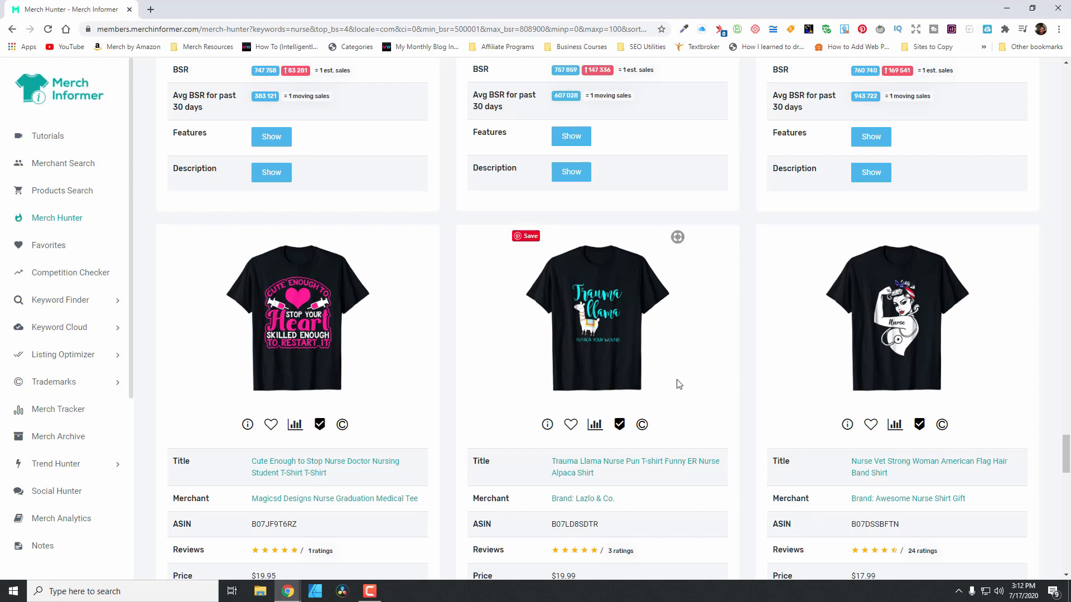
scroll(677, 382, down, 2)
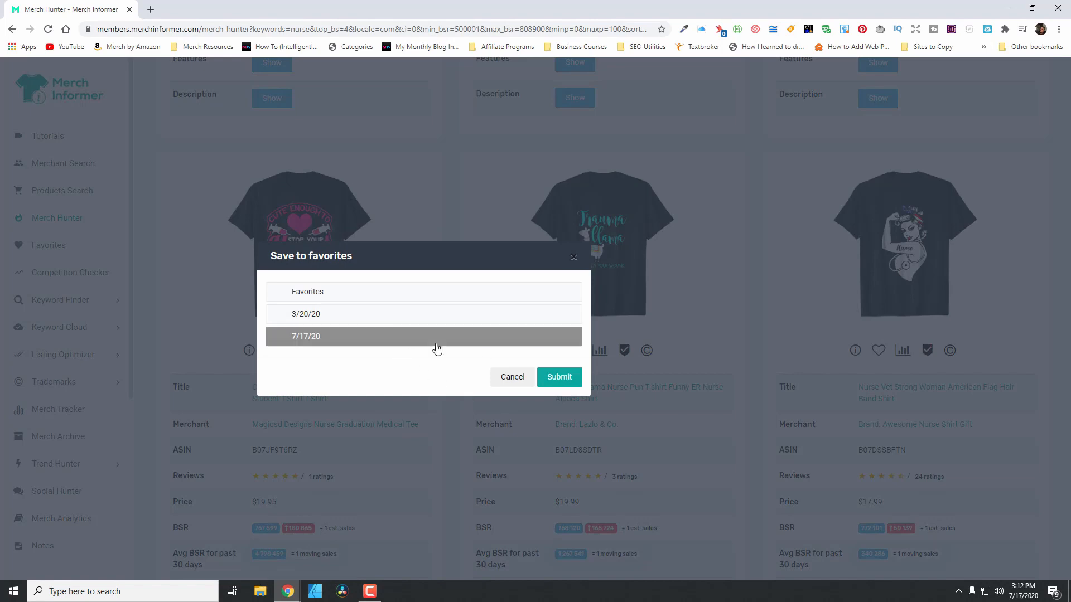
click(559, 377)
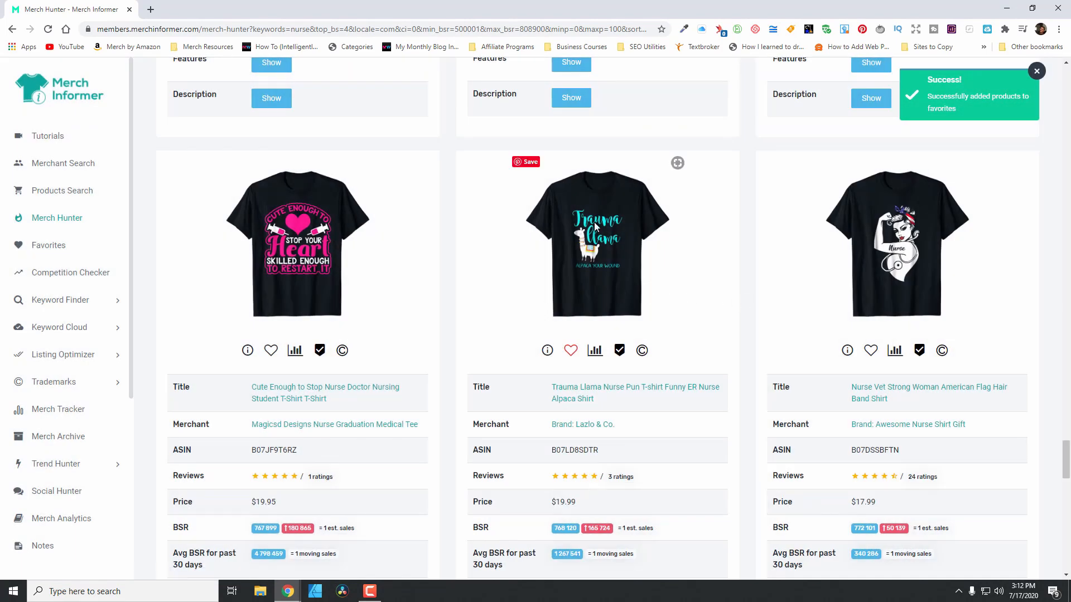
- Review the BSR figures in the Trauma Llama row and save the Get Your Flu Shot shirt to the 7/17/20 favorites category
scroll(630, 391, down, 3)
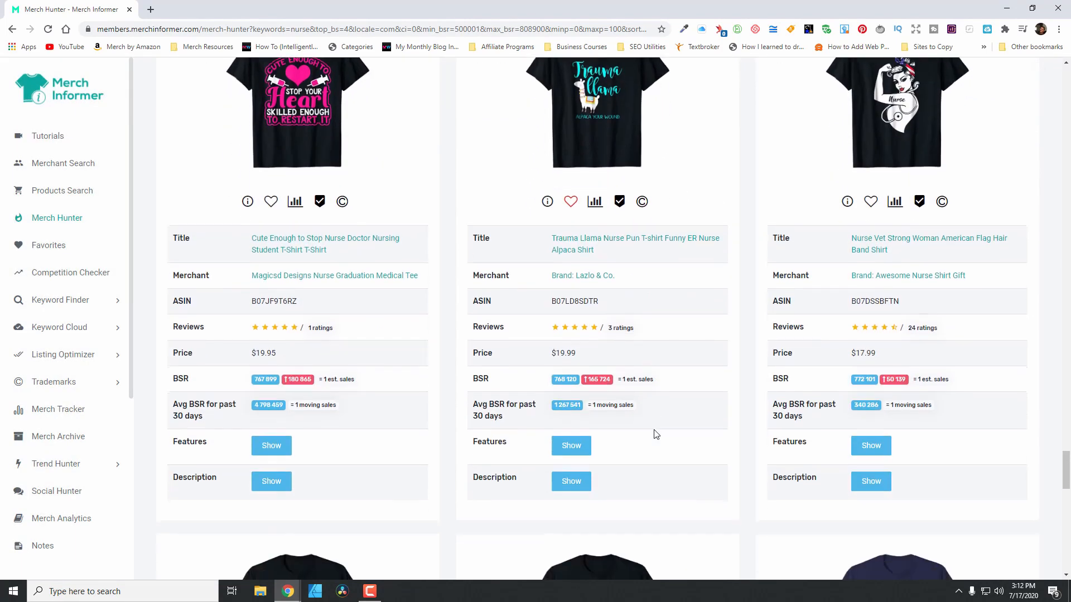
scroll(642, 446, up, 3)
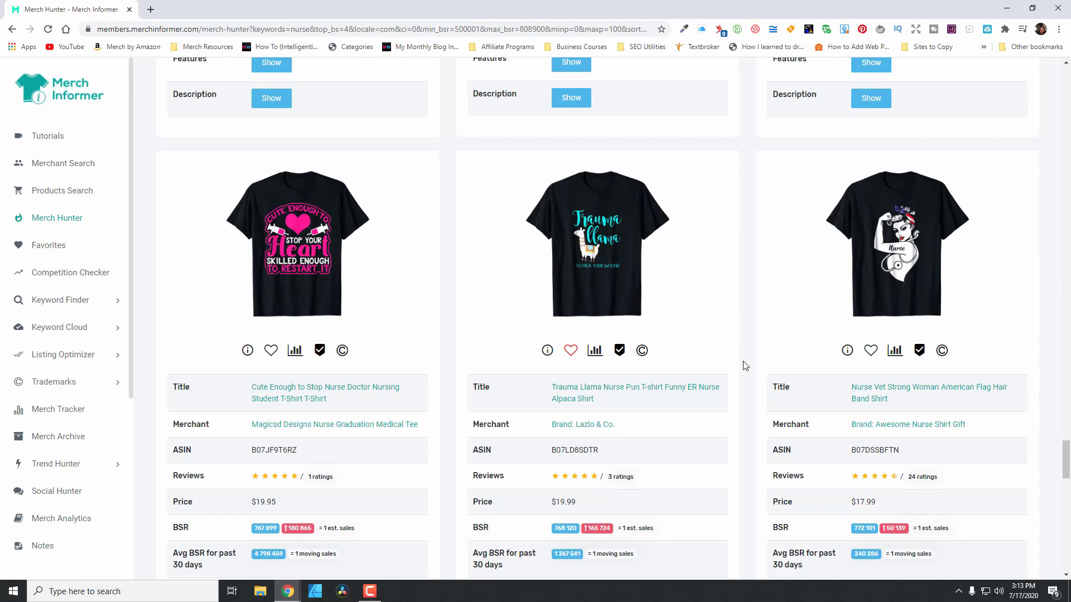
scroll(751, 357, down, 3)
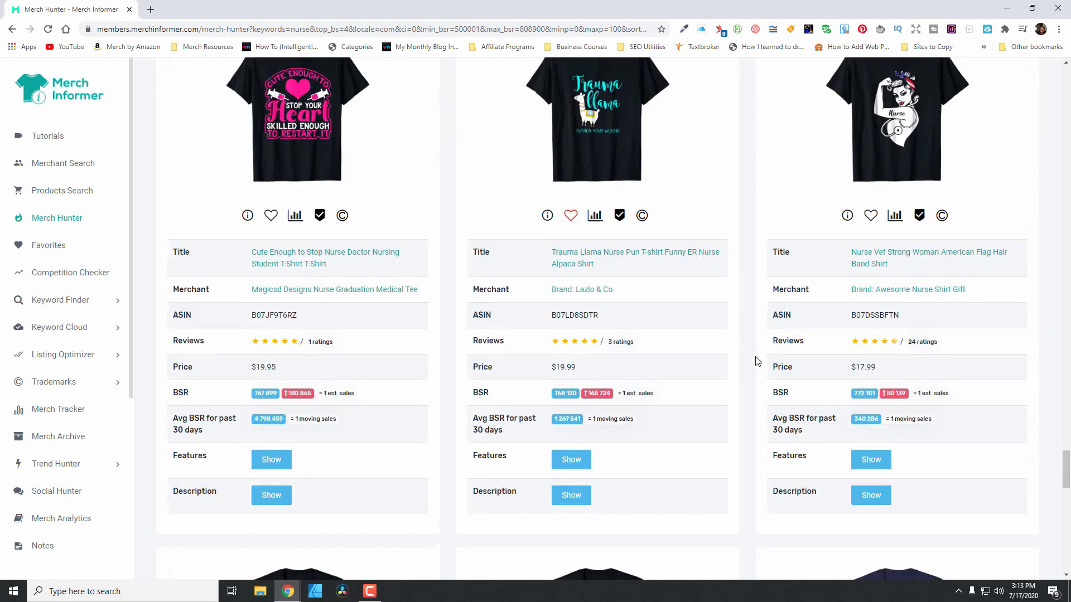
scroll(755, 359, up, 3)
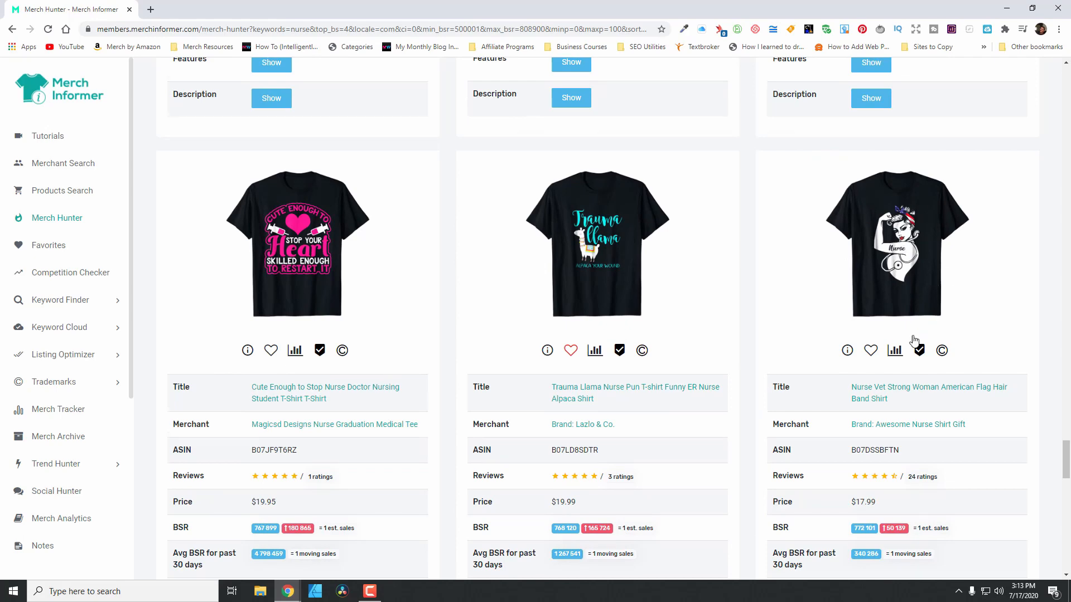
scroll(917, 352, down, 3)
scroll(915, 362, down, 6)
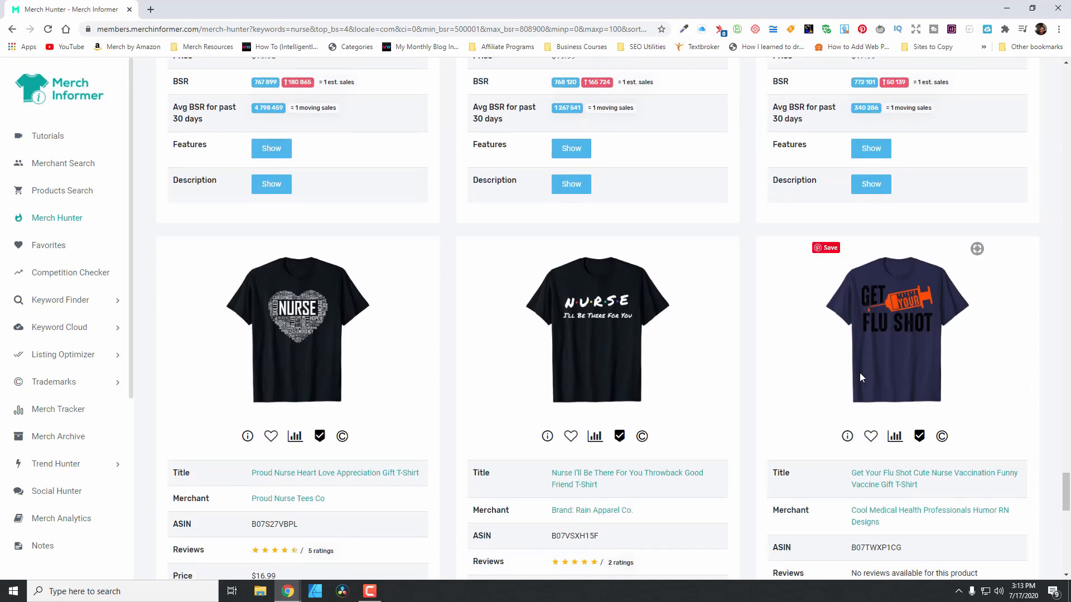
click(870, 436)
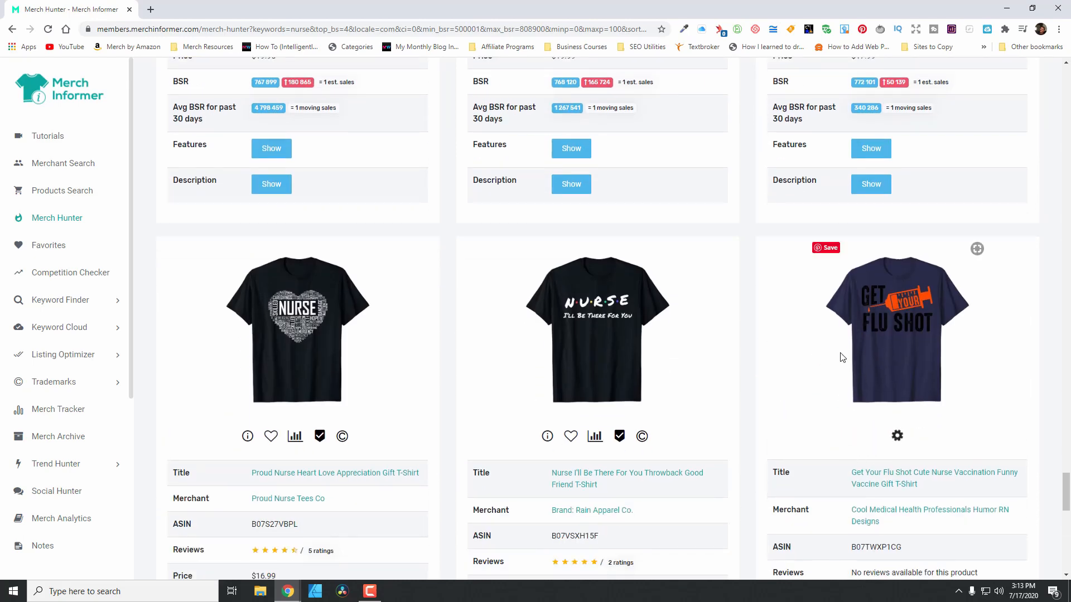
click(486, 341)
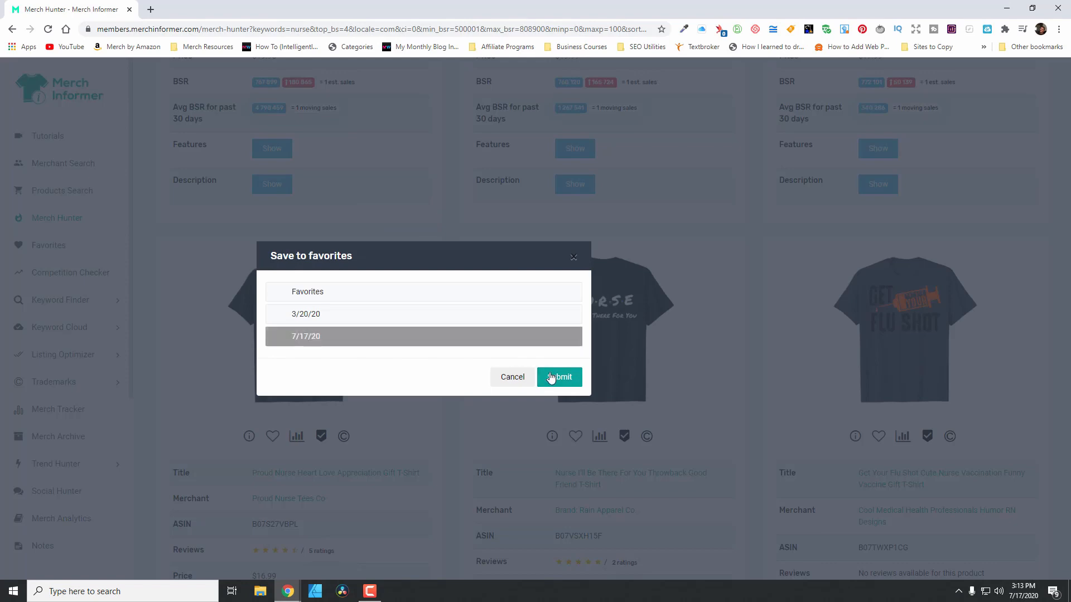
click(552, 374)
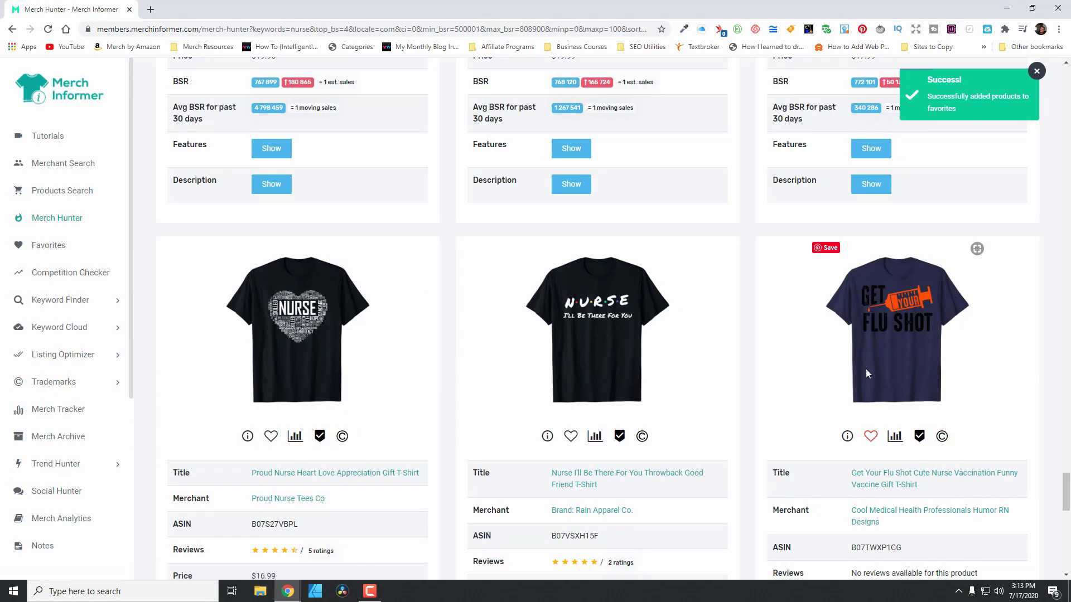
- Review the remaining nurse shirts on this results page and save the School Nurse Crew unicorn shirt to the 7/17/20 favorites category
scroll(1026, 440, down, 3)
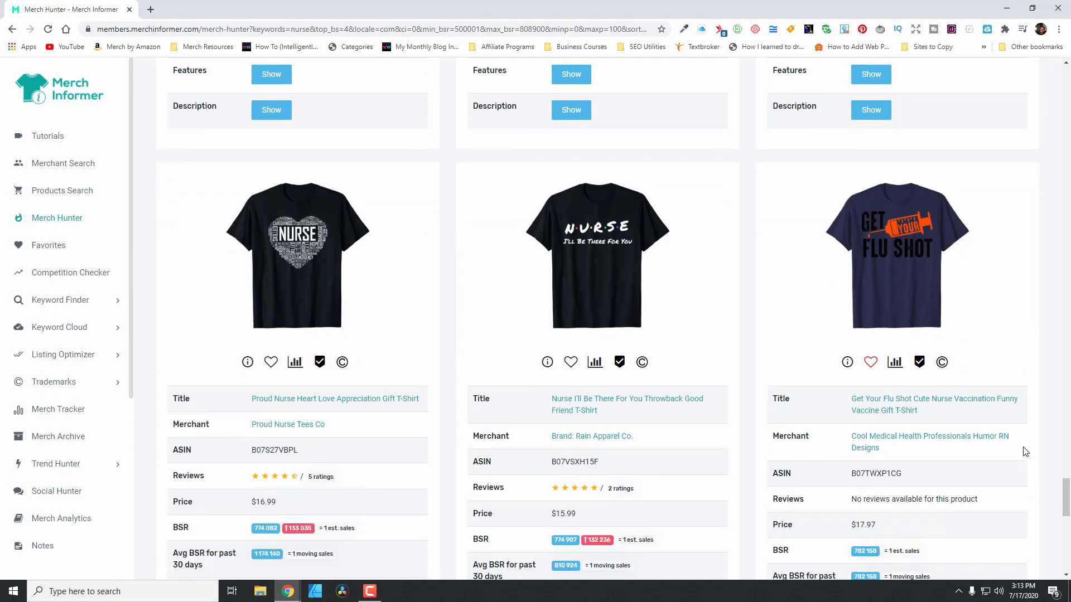
scroll(903, 276, up, 1)
scroll(944, 273, down, 1)
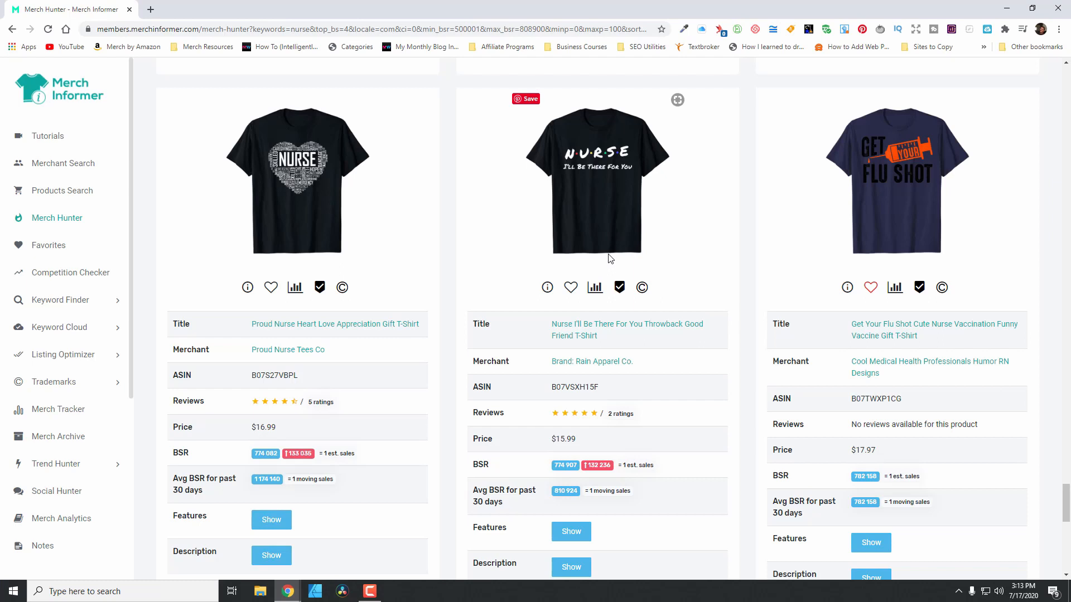
scroll(564, 235, down, 1)
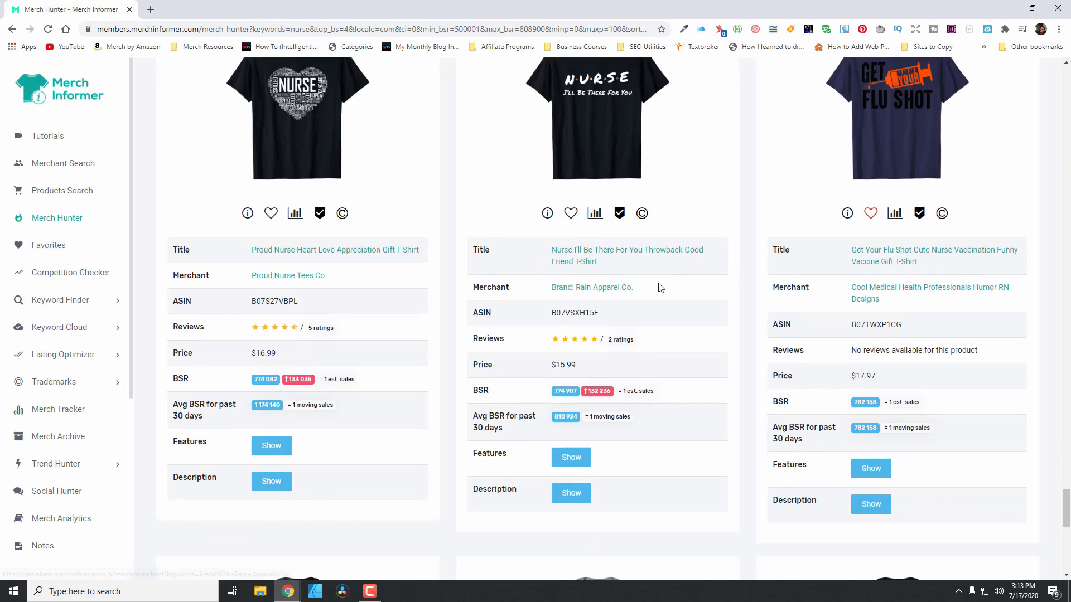
scroll(524, 218, up, 1)
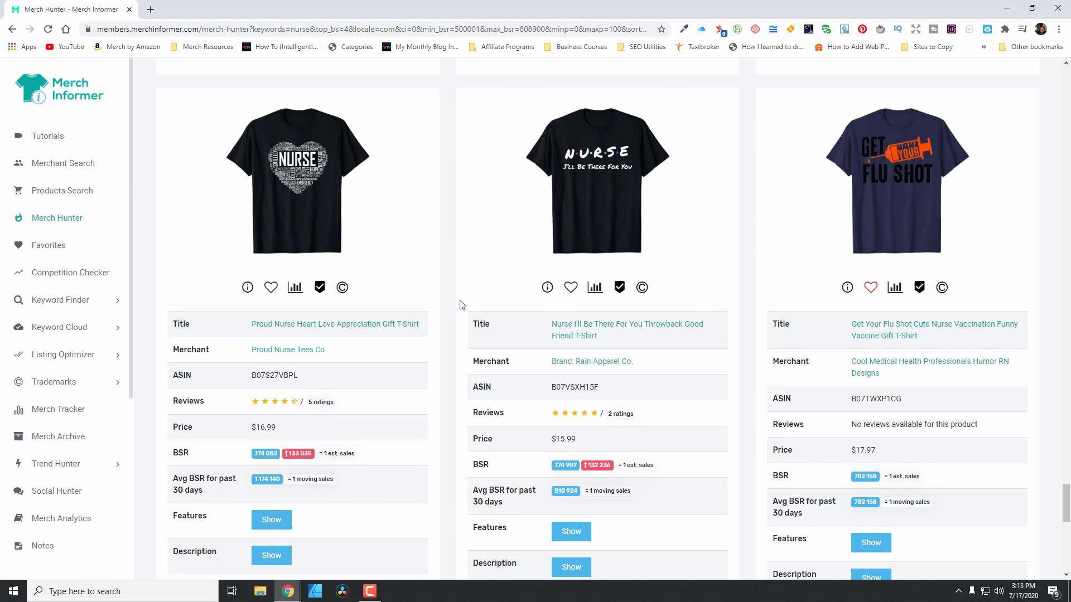
scroll(493, 363, down, 5)
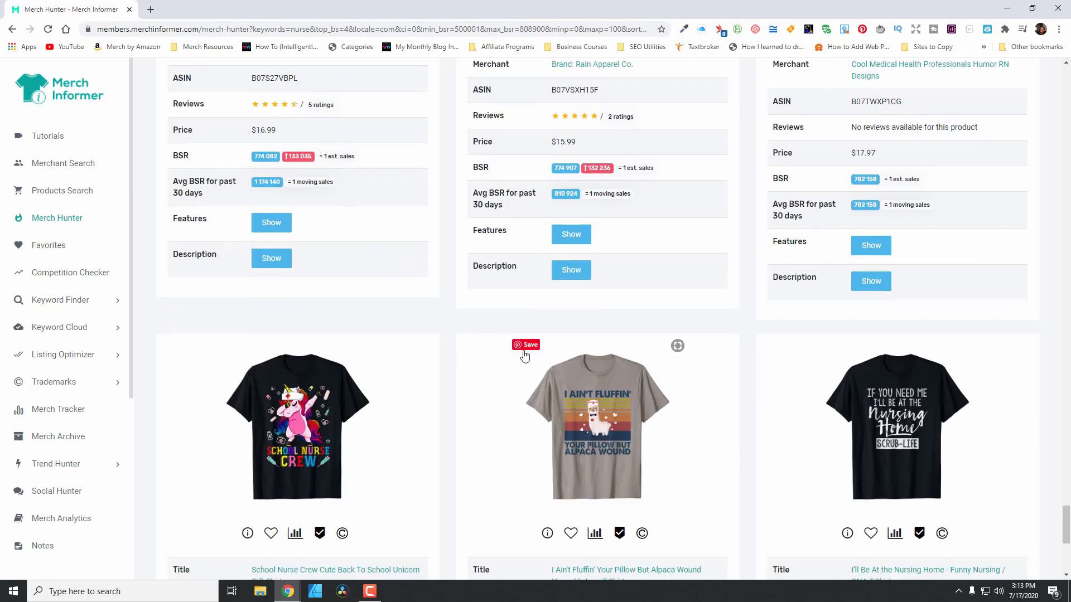
scroll(525, 357, down, 1)
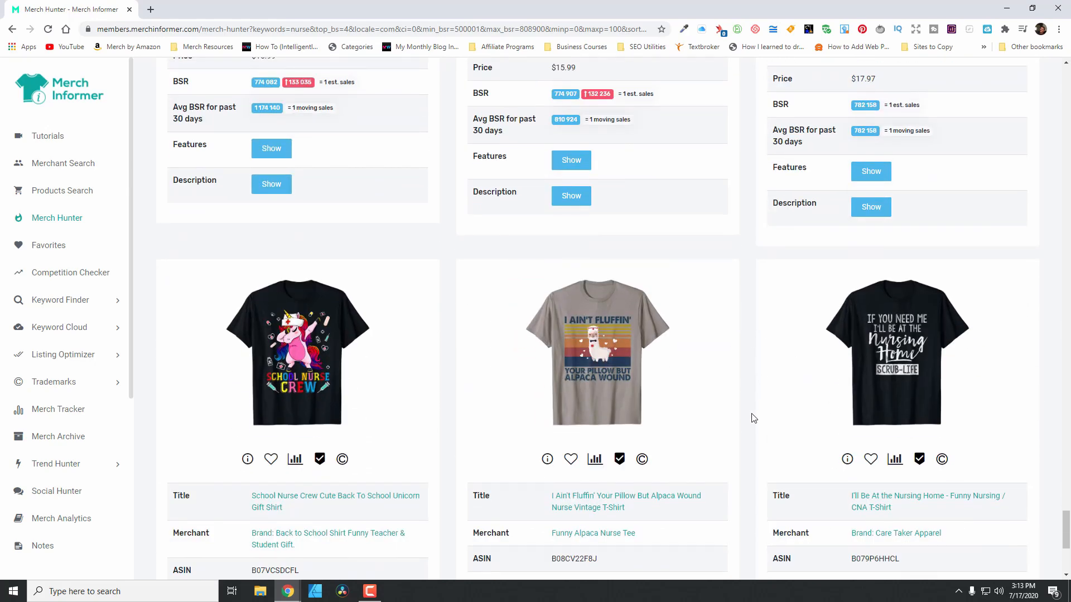
scroll(754, 420, down, 2)
scroll(333, 252, down, 1)
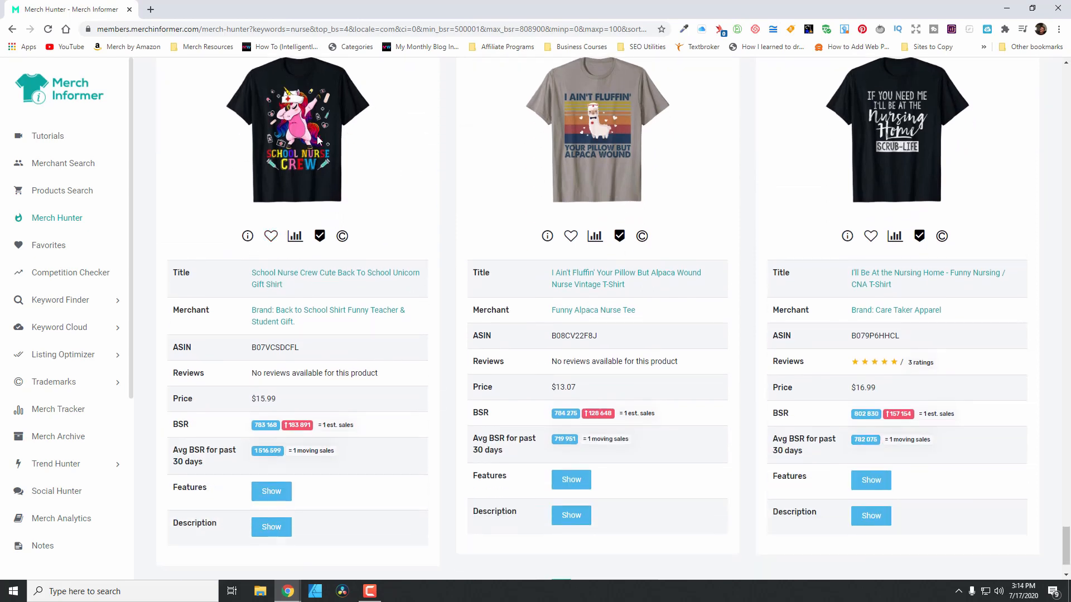
click(271, 237)
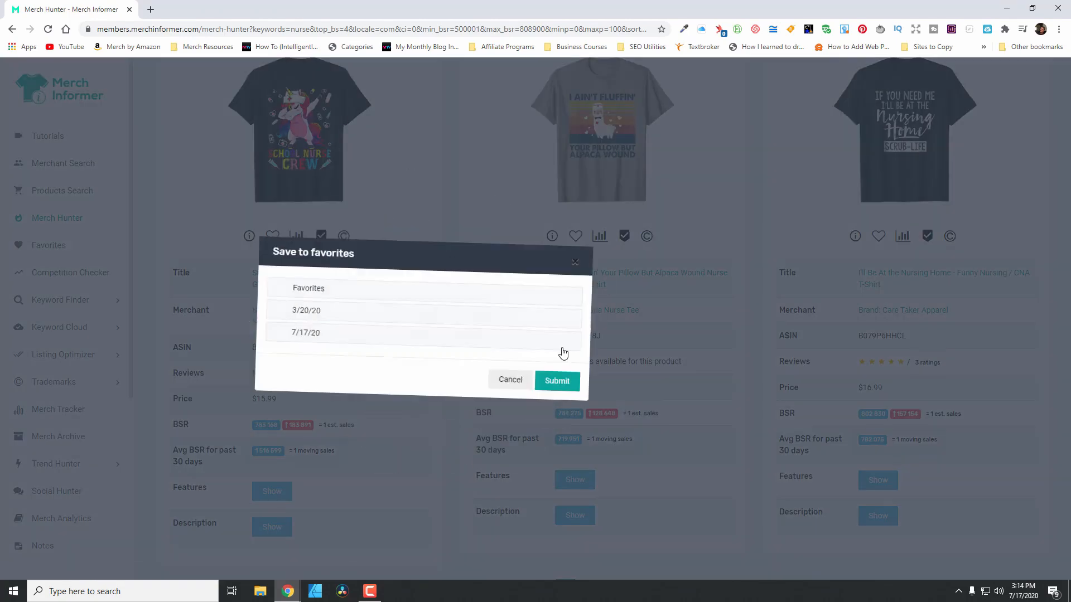
click(476, 341)
click(557, 381)
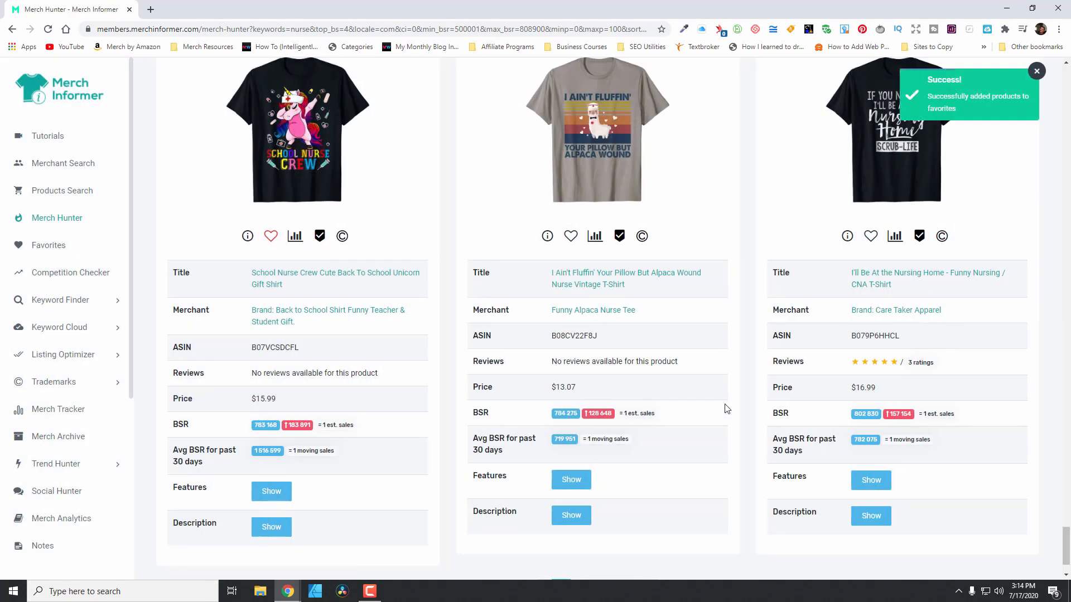
- Open the Favorites page and display the products saved in the 7/17/20 category
scroll(737, 413, down, 1)
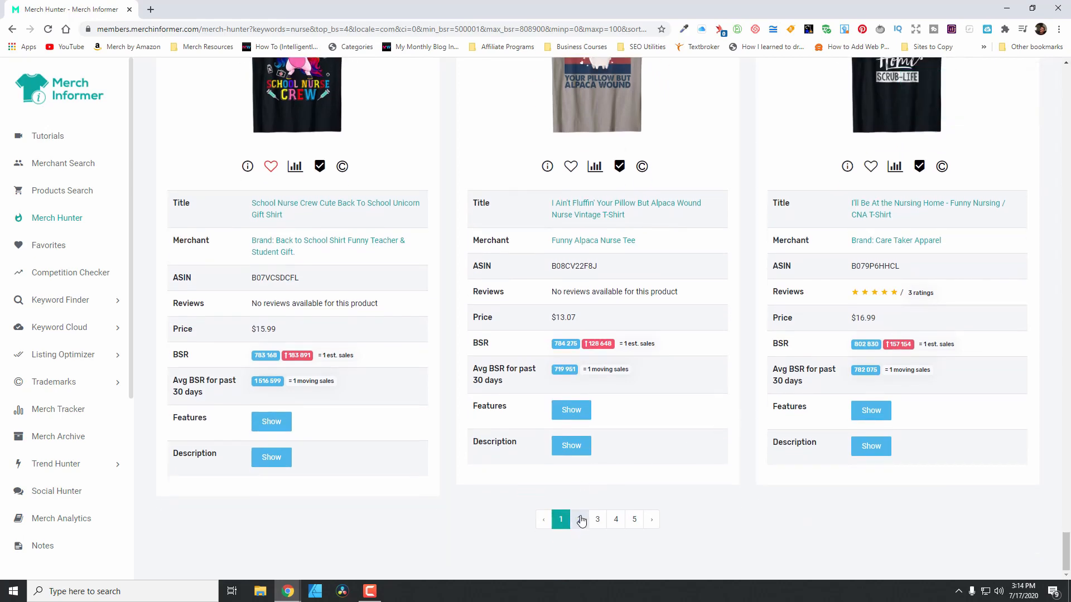
click(581, 520)
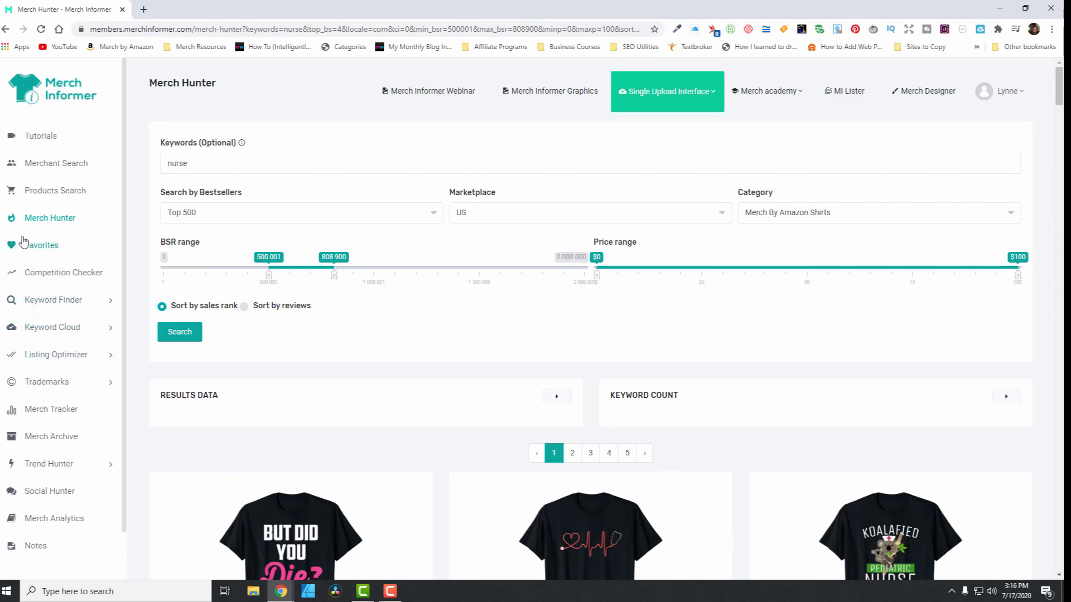
click(38, 251)
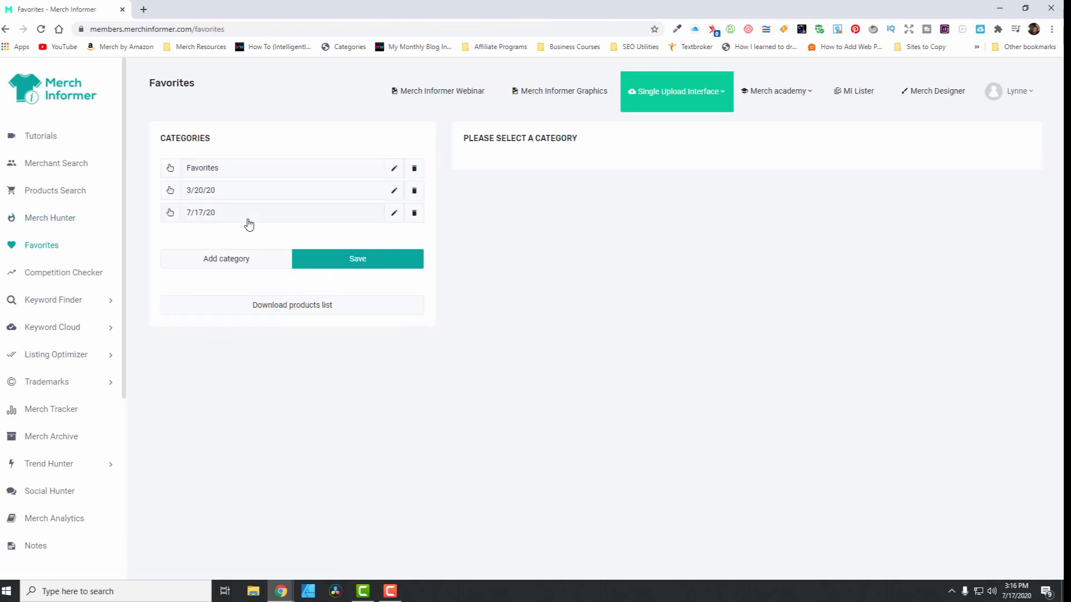
click(237, 222)
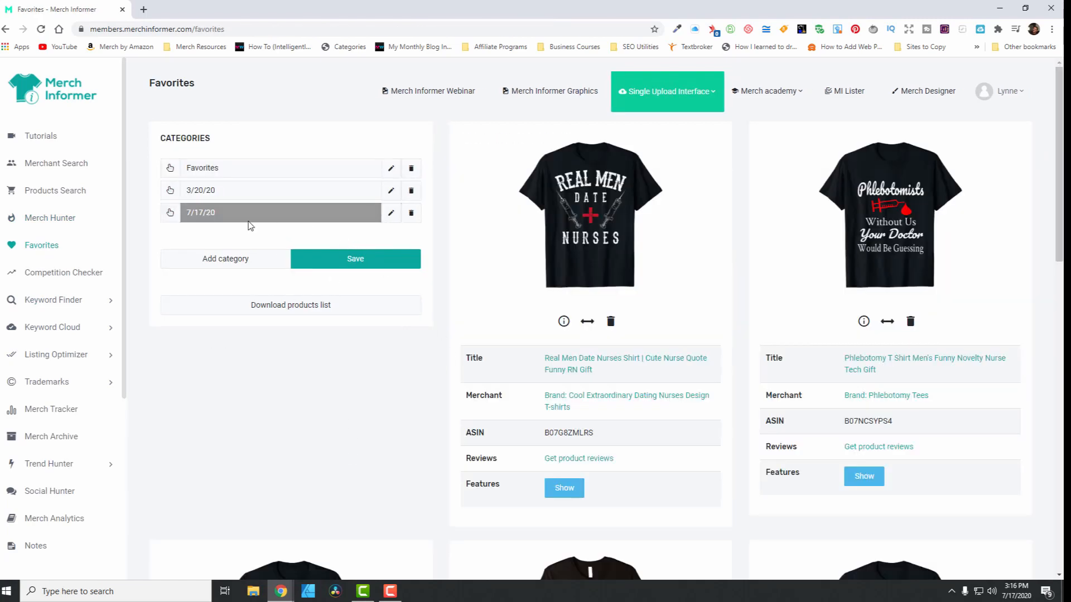
- Look over the shirts saved in the 7/17/20 category, from Real Men Date Nurses down to the row with the LPN design
scroll(386, 452, down, 12)
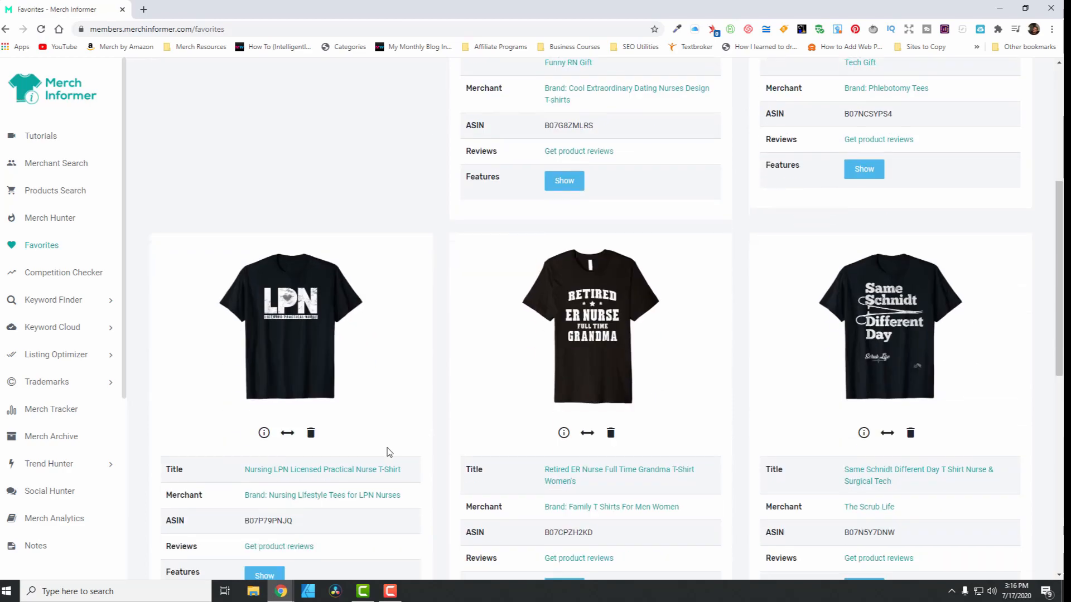
scroll(399, 456, up, 6)
scroll(402, 460, up, 8)
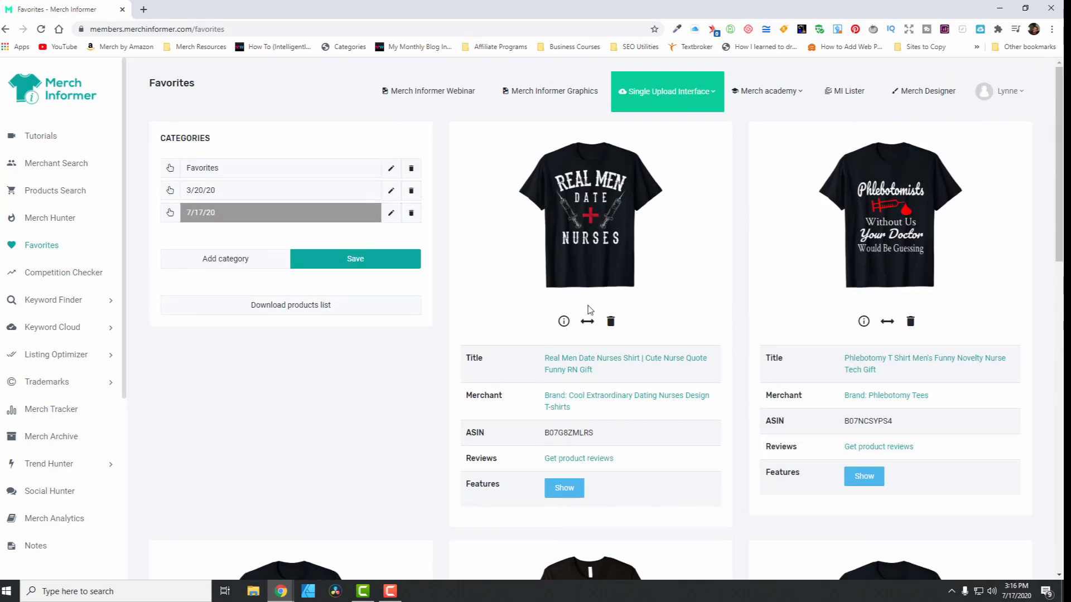
scroll(416, 385, down, 12)
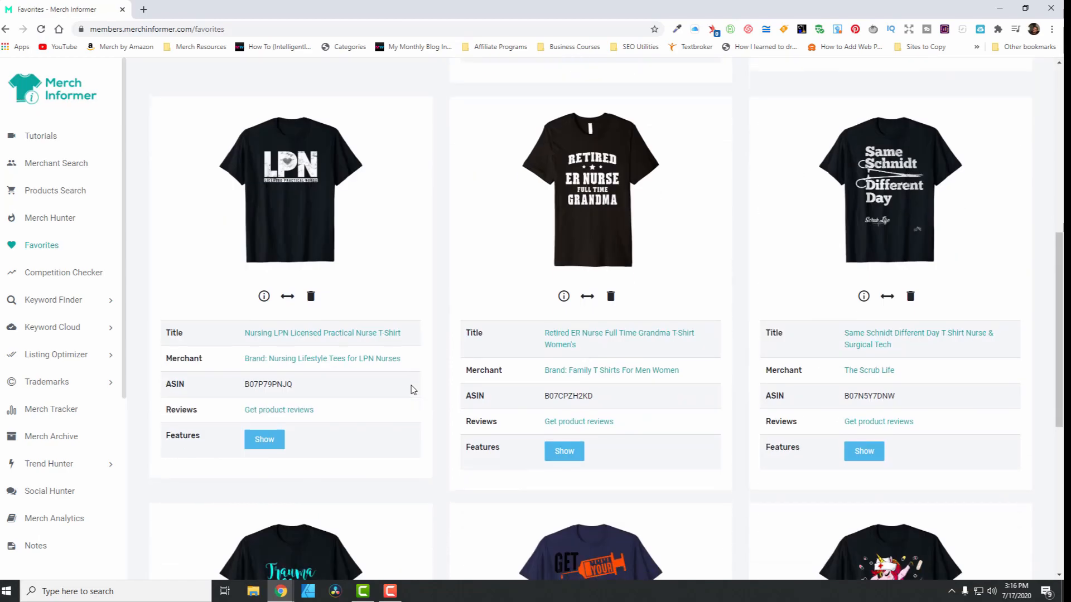
scroll(426, 390, up, 11)
scroll(430, 381, up, 2)
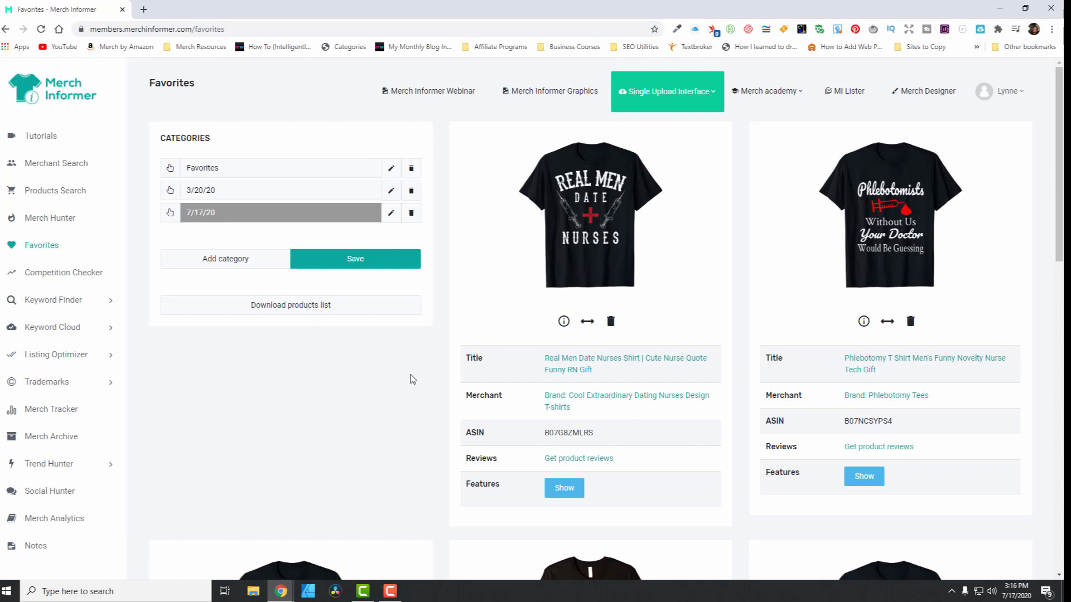
scroll(413, 382, down, 1)
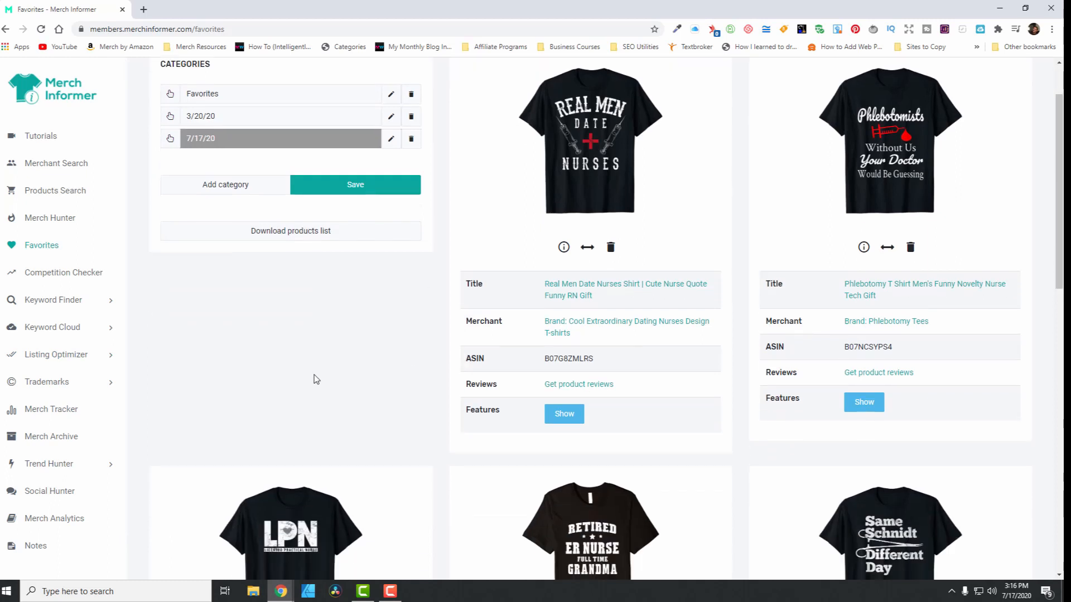
scroll(413, 390, up, 1)
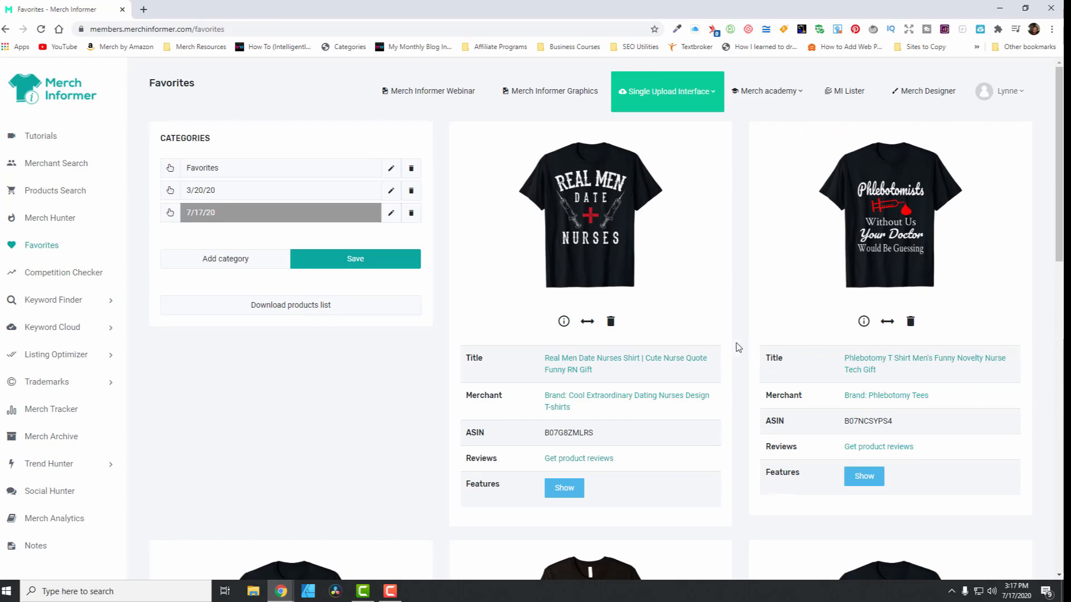
- Compare the Real Men Date Nurses design with the LPN and Retired ER Nurse Full Time Grandma shirts in the saved favorites
scroll(725, 357, down, 6)
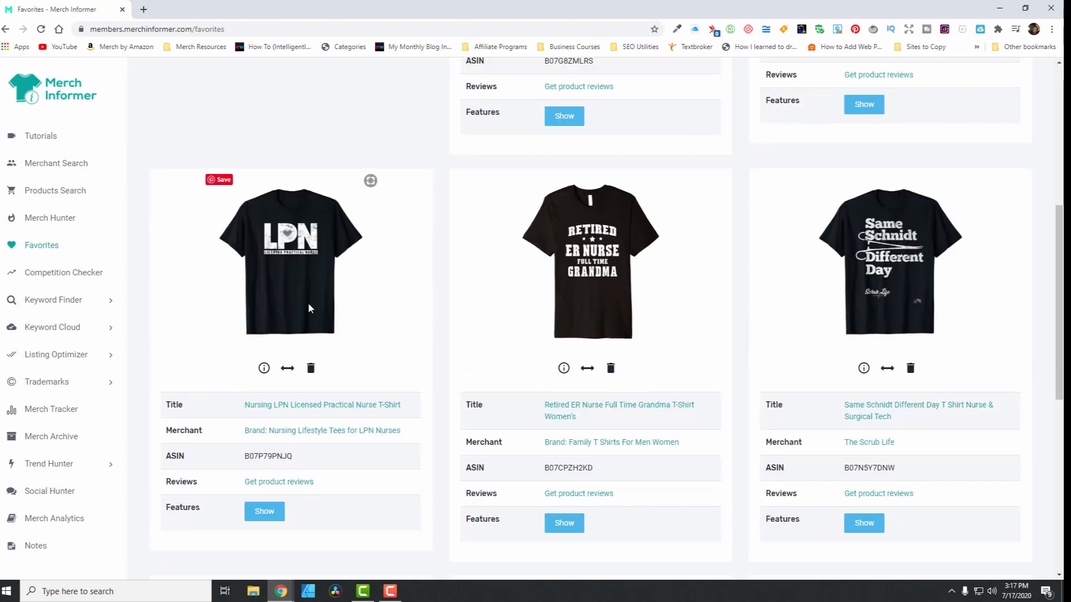
scroll(345, 379, up, 5)
scroll(472, 282, up, 1)
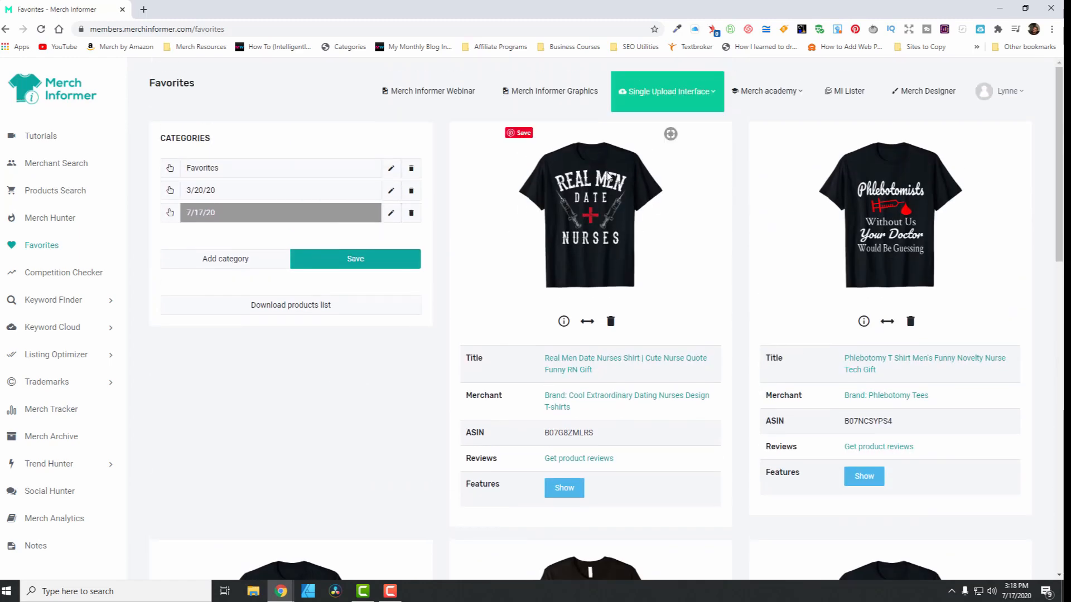
scroll(446, 265, down, 5)
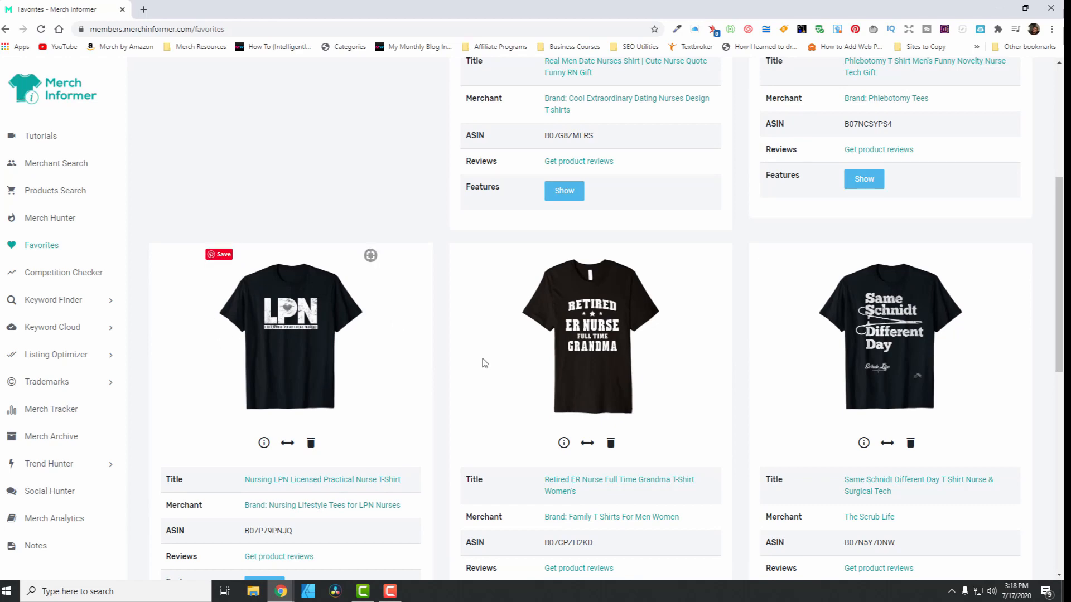
scroll(480, 361, up, 5)
scroll(532, 401, down, 5)
scroll(335, 385, down, 1)
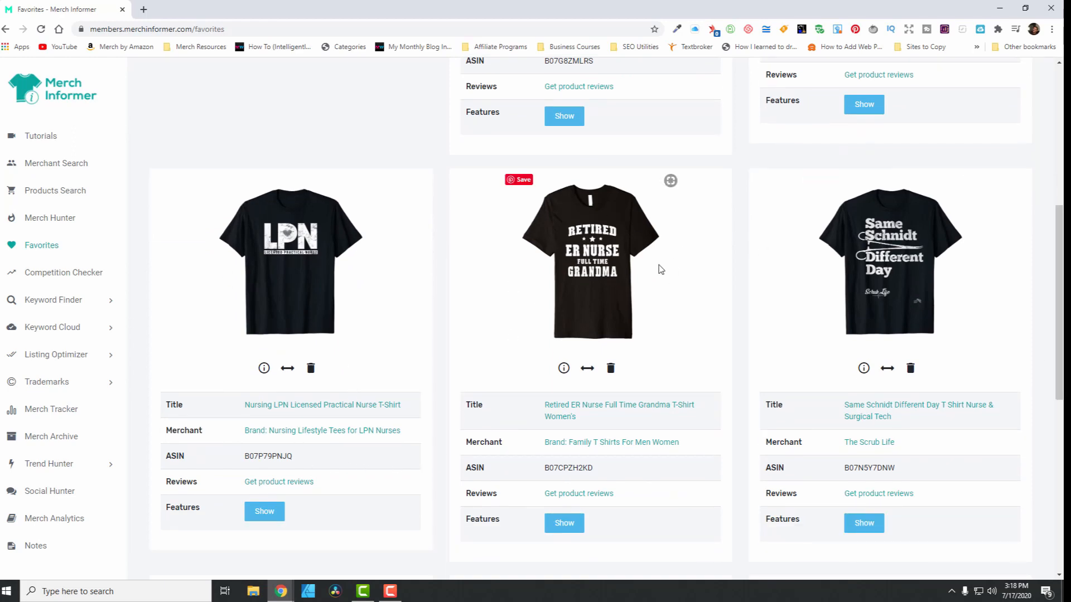
scroll(658, 267, up, 4)
scroll(651, 505, down, 1)
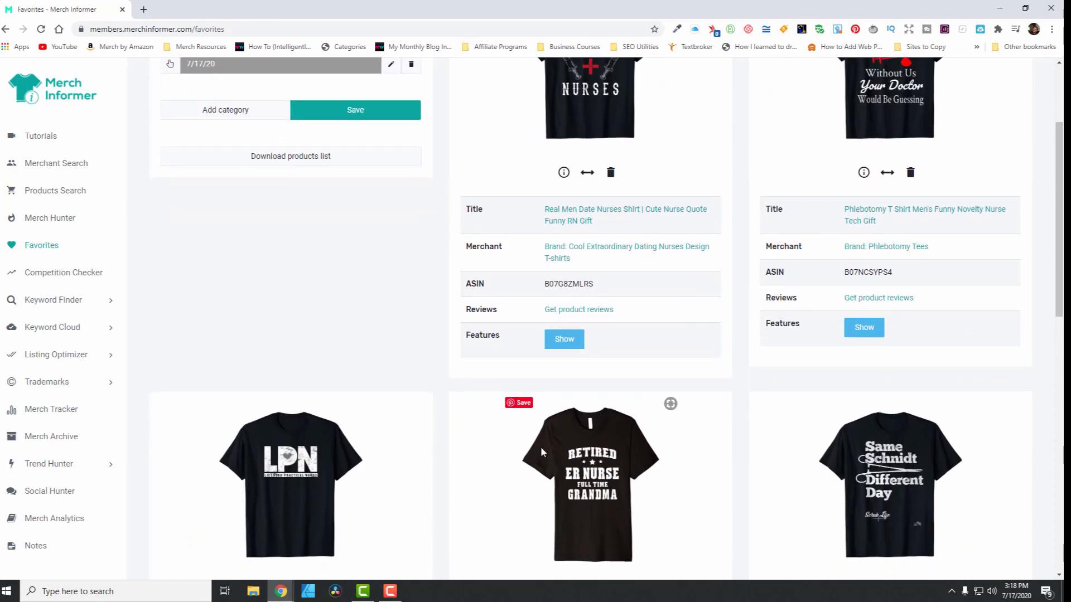
scroll(725, 279, up, 1)
scroll(638, 430, down, 2)
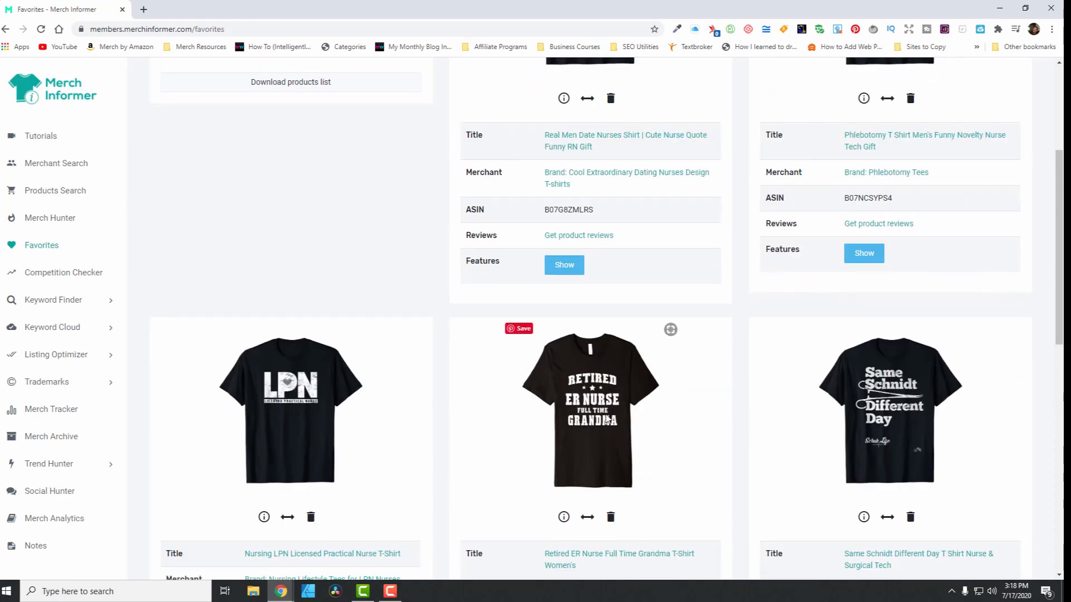
scroll(615, 374, down, 1)
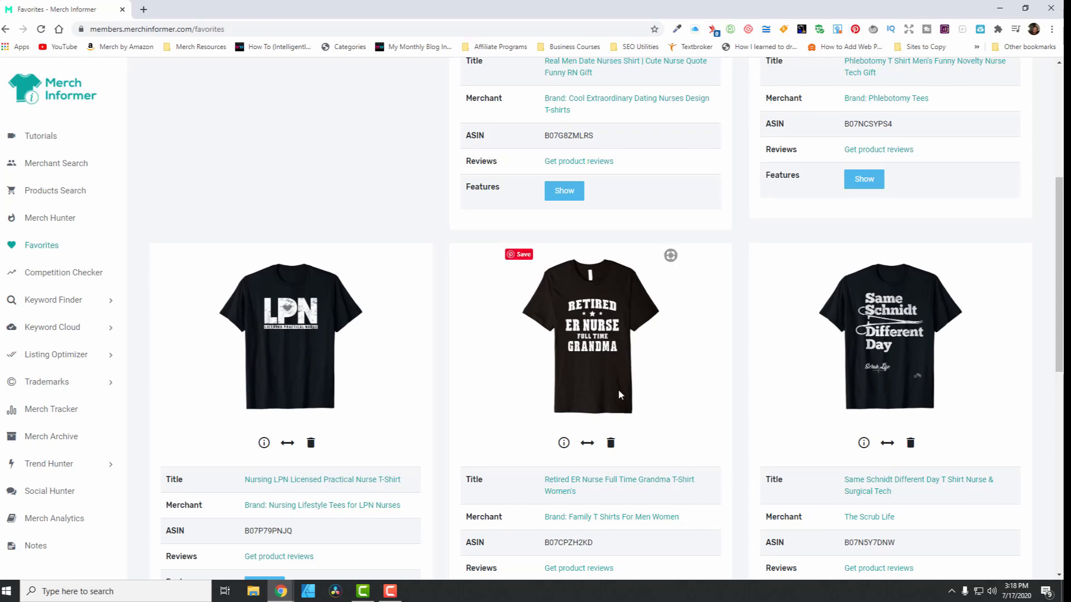
- Examine the Retired ER Nurse and Same Schnidt Different Day designs against the Real Men Date Nurses and Phlebotomists shirts above them
scroll(636, 340, up, 4)
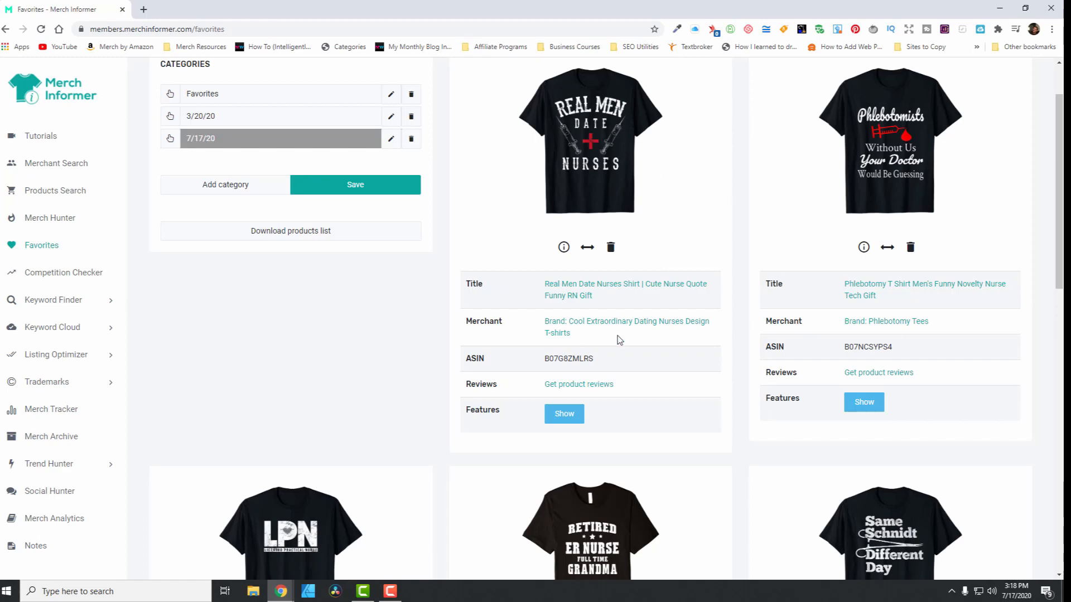
scroll(617, 337, down, 3)
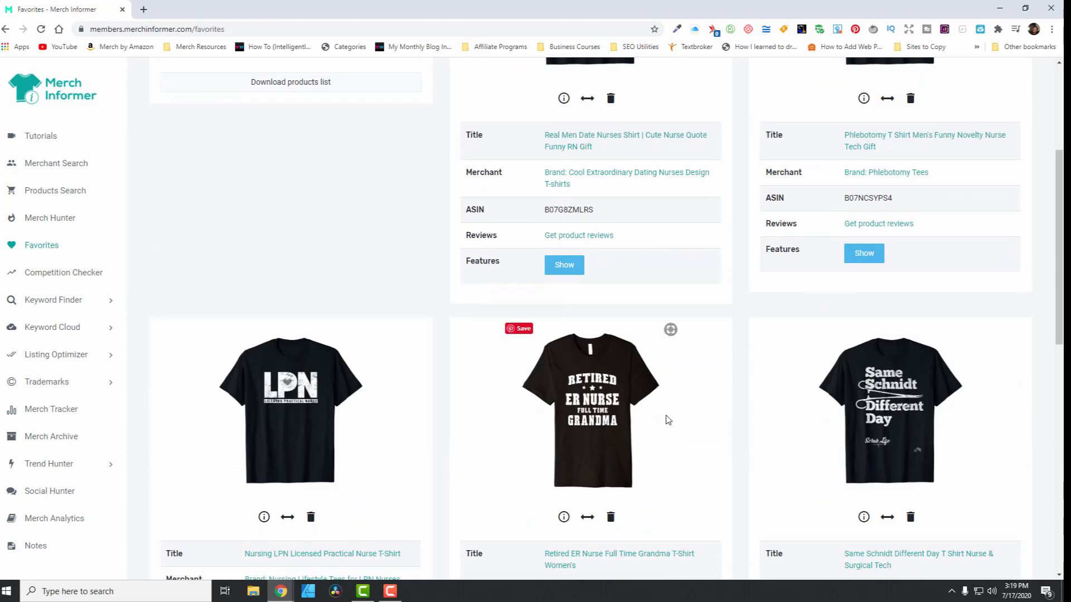
scroll(913, 318, up, 5)
scroll(952, 447, down, 3)
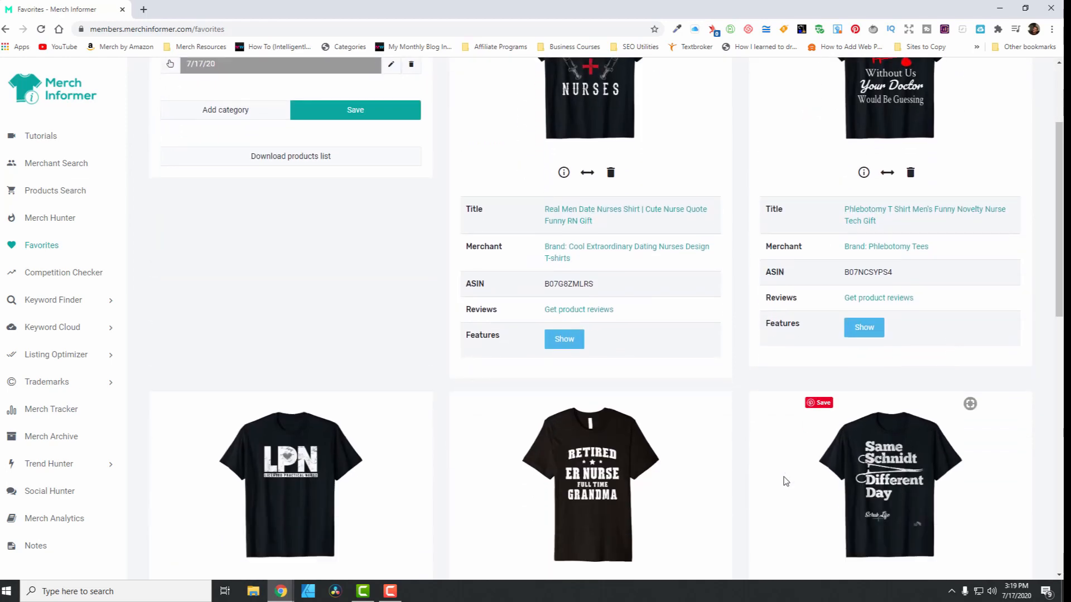
scroll(904, 480, down, 2)
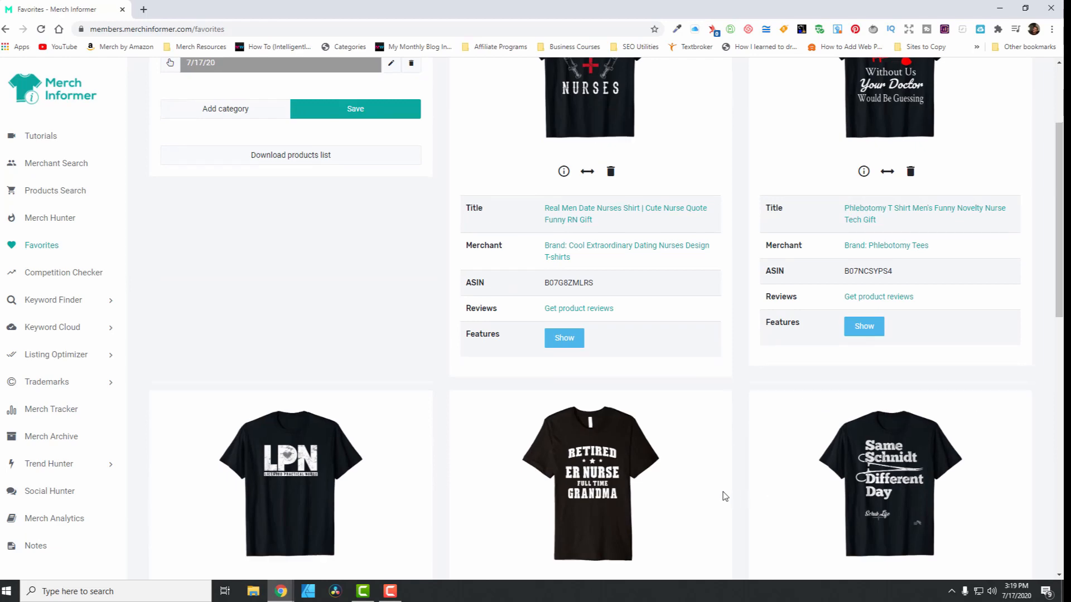
scroll(719, 502, down, 3)
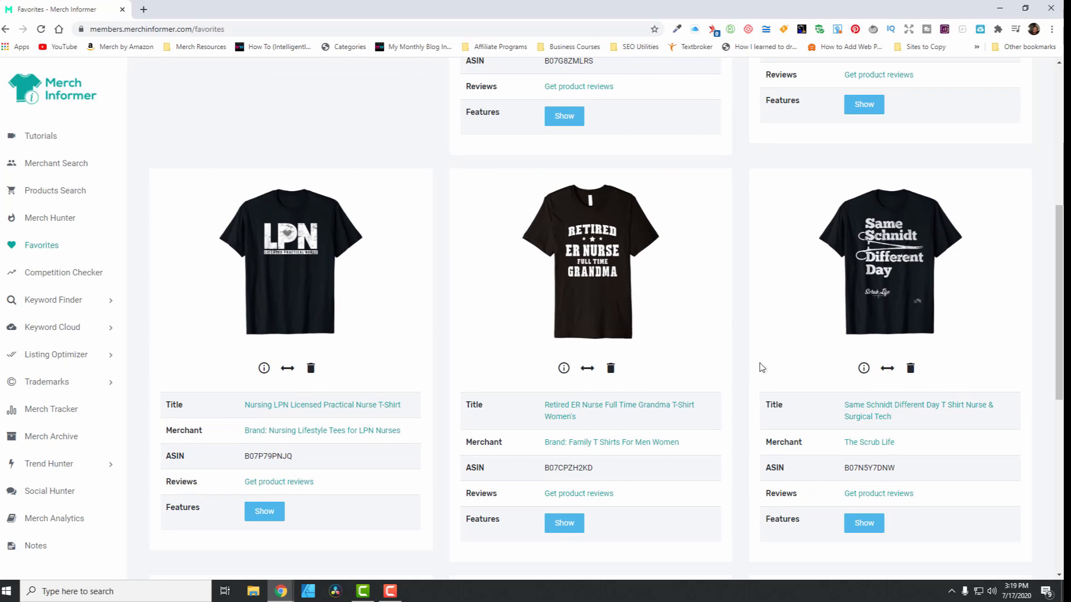
scroll(774, 387, down, 1)
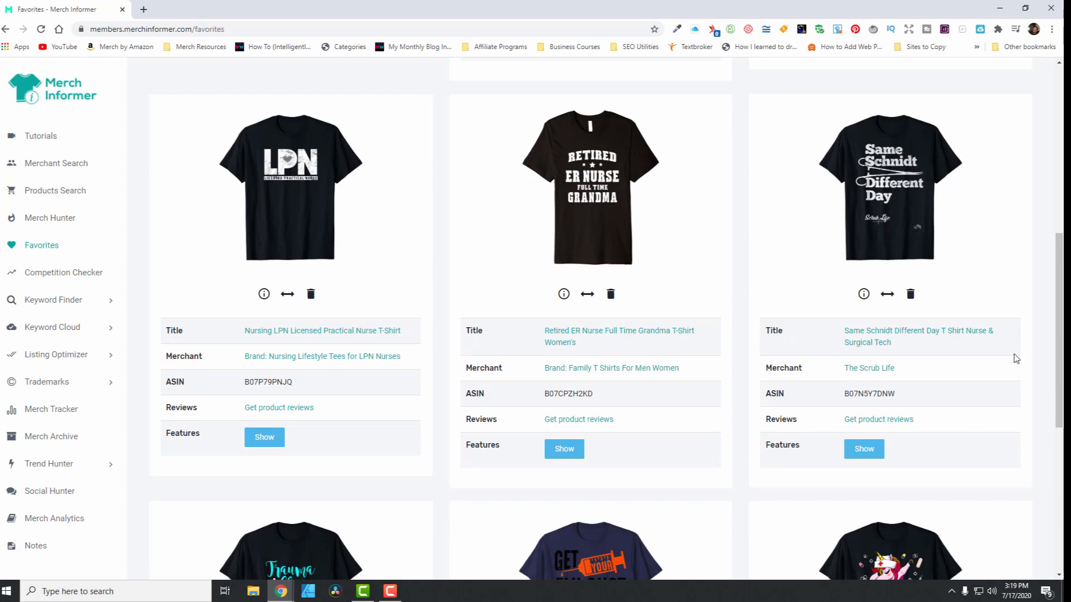
scroll(781, 340, up, 1)
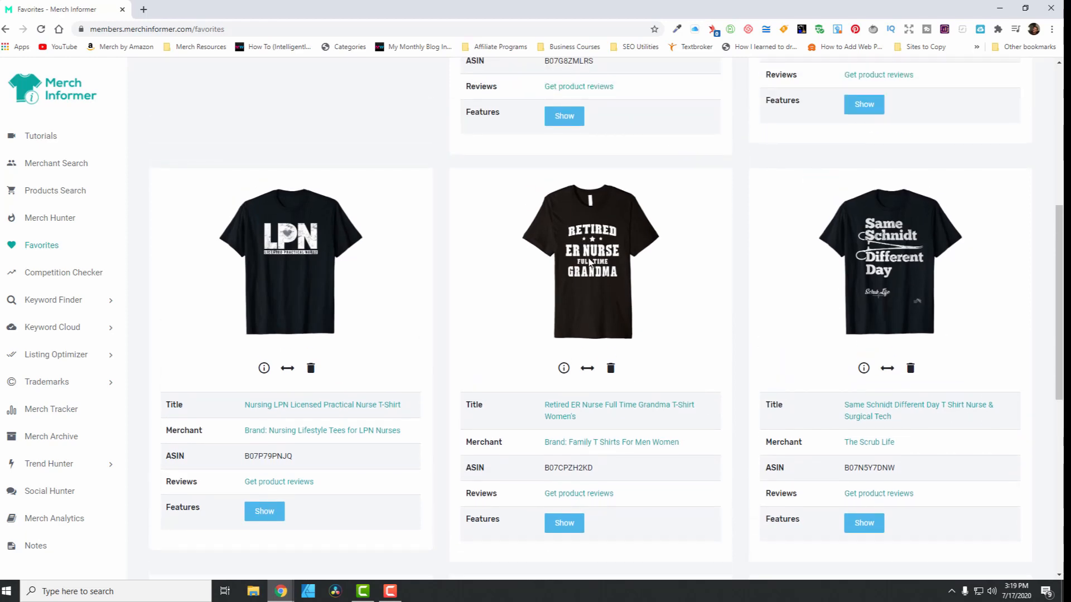
scroll(812, 353, up, 3)
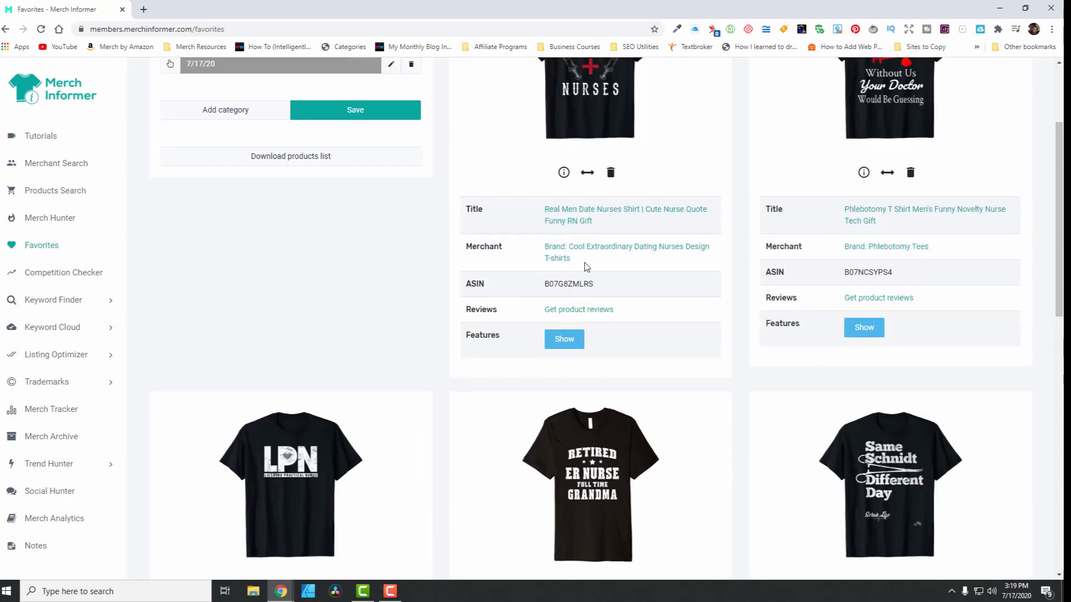
scroll(799, 343, up, 2)
scroll(799, 343, down, 5)
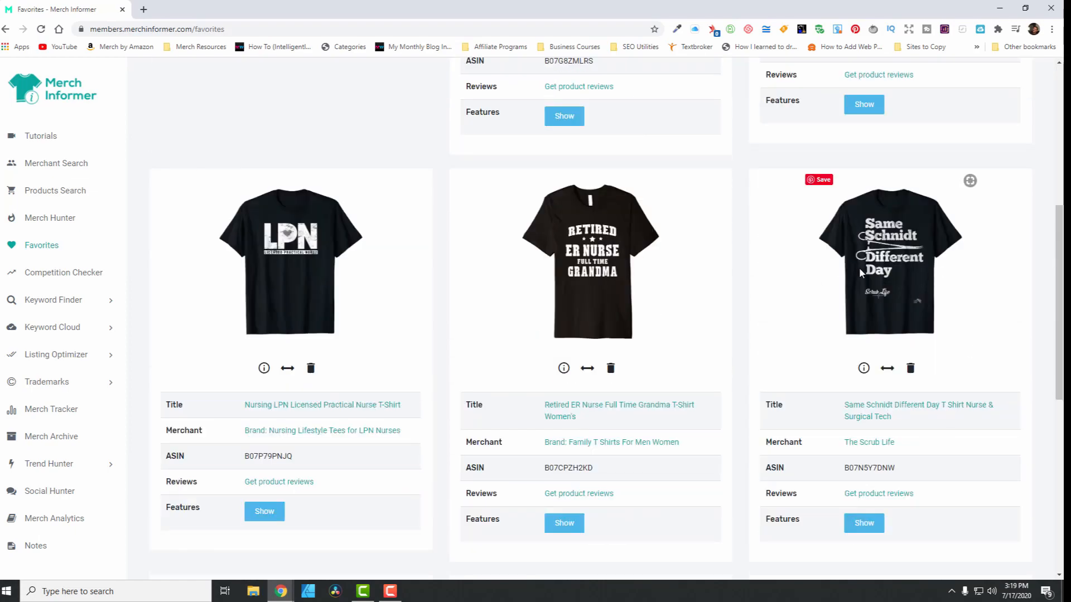
- Examine the Trauma Llama, Get Your Flu Shot and School Nurse Crew designs in the last row of the saved favorites
scroll(911, 270, up, 3)
scroll(775, 370, down, 10)
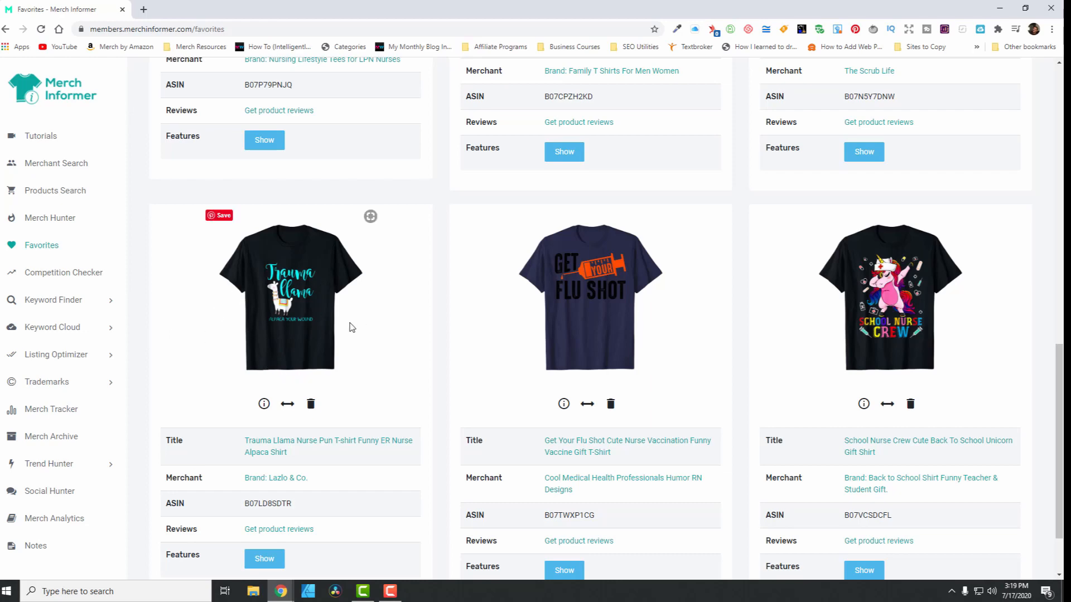
scroll(349, 328, down, 2)
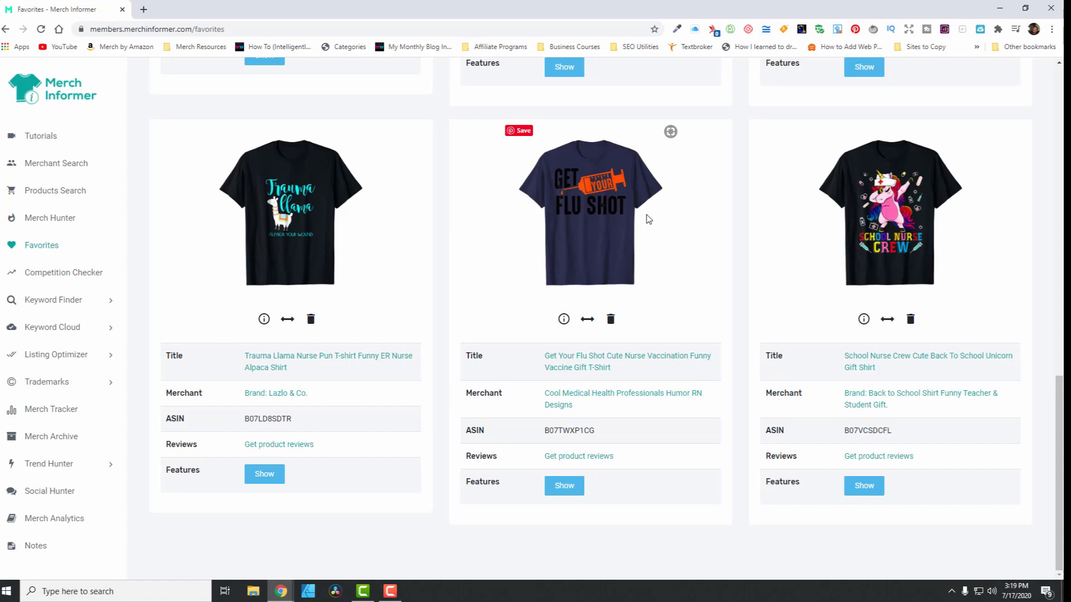
scroll(641, 313, up, 15)
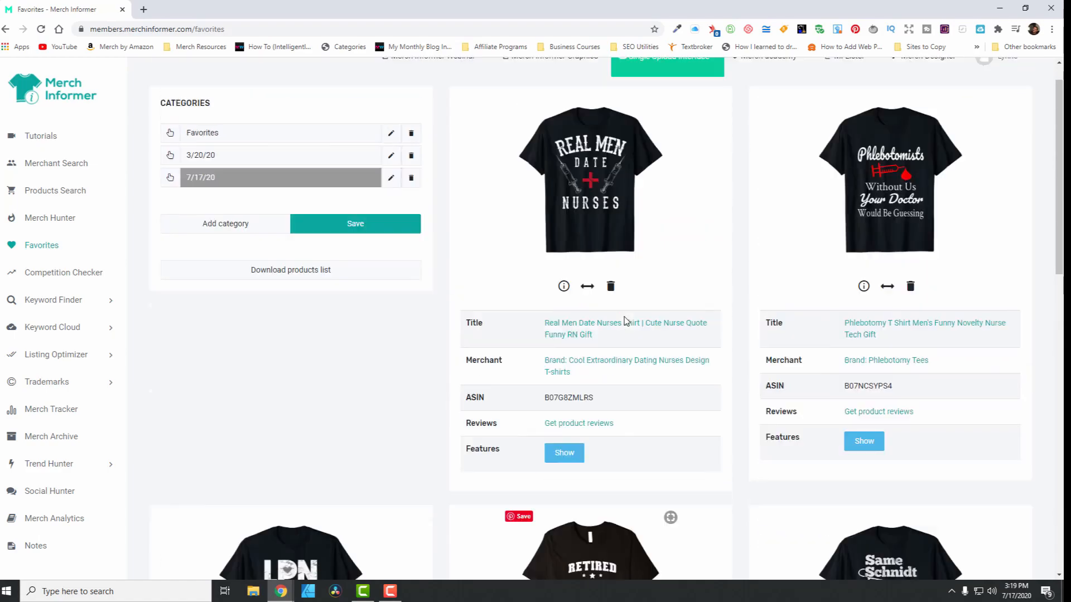
scroll(614, 251, down, 15)
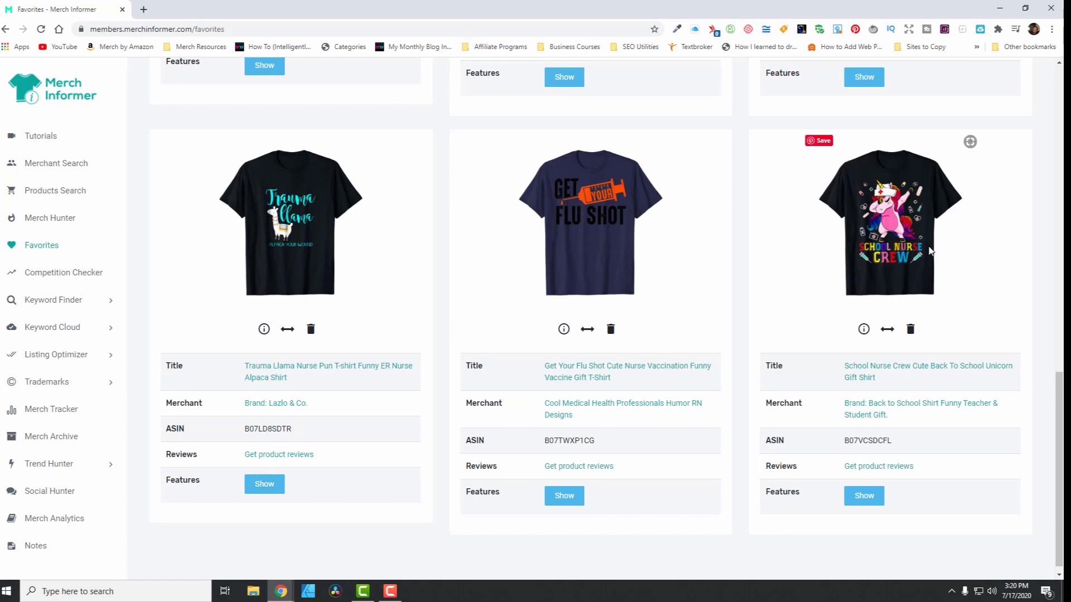
- Recheck the middle row of saved favorites, focusing on the Retired ER Nurse and Nursing LPN shirt designs and their listing details
scroll(929, 251, up, 5)
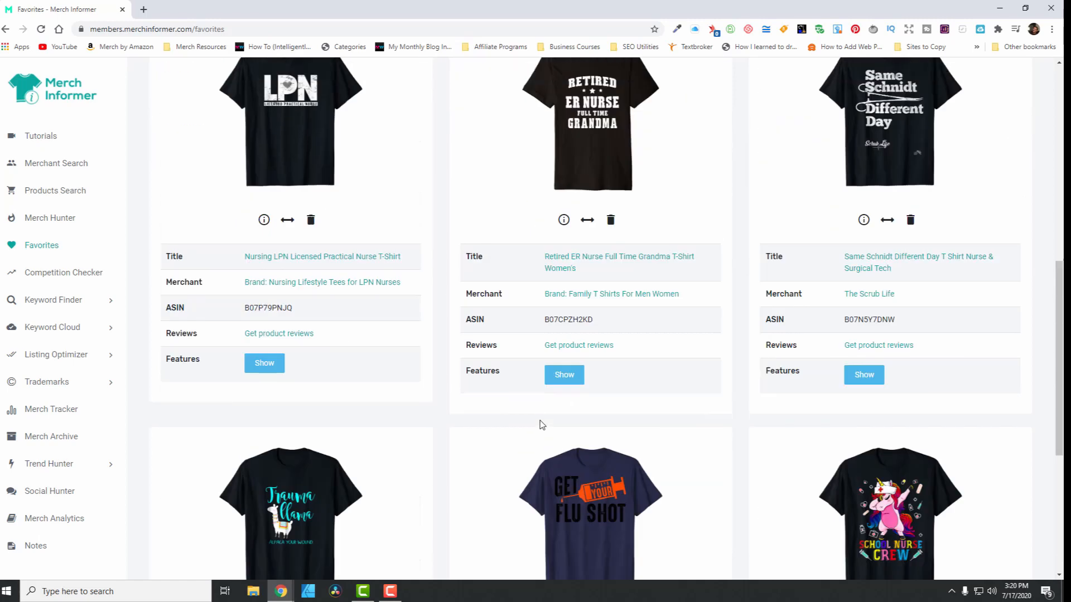
scroll(562, 430, up, 5)
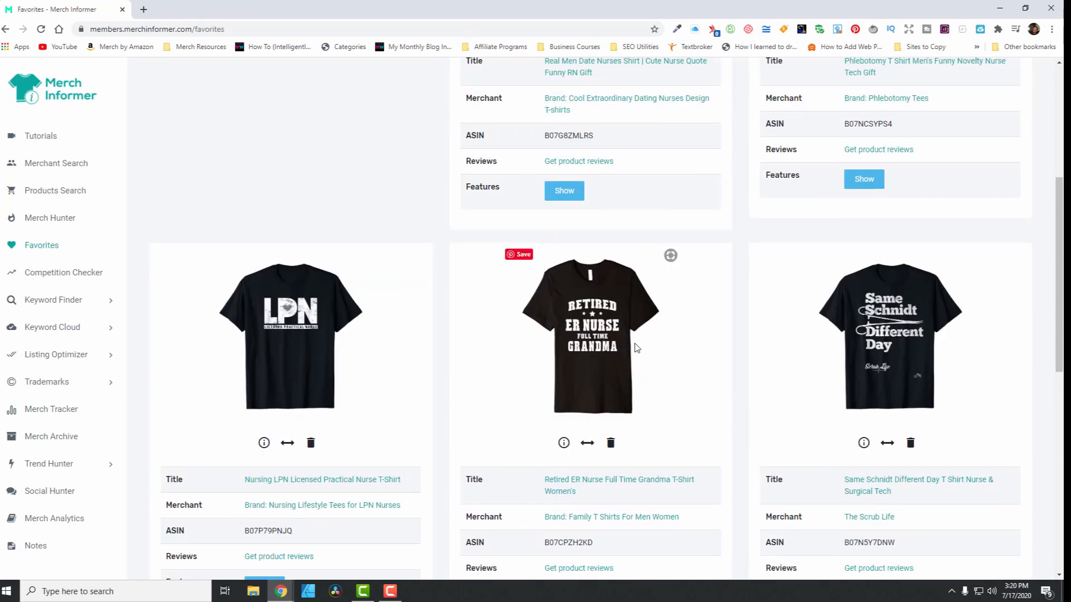
scroll(647, 357, down, 3)
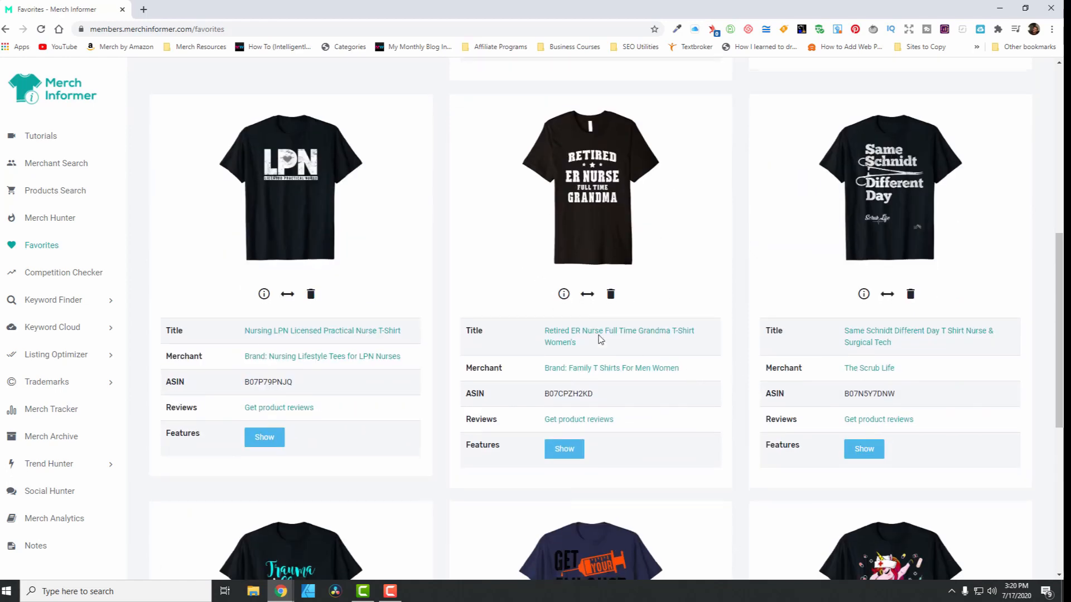
scroll(598, 337, up, 4)
scroll(592, 290, down, 3)
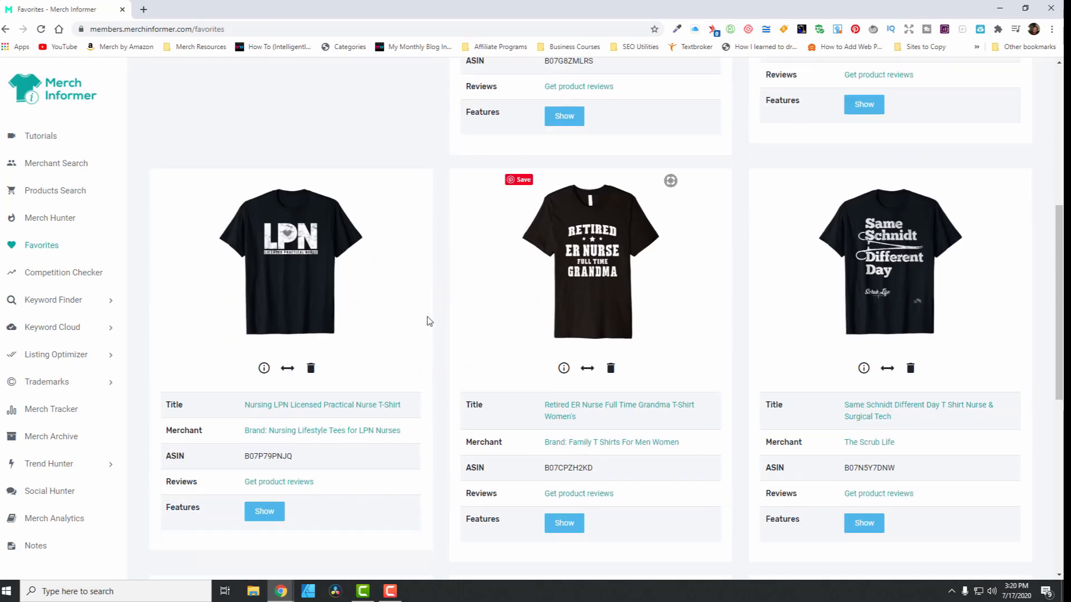
scroll(303, 429, up, 3)
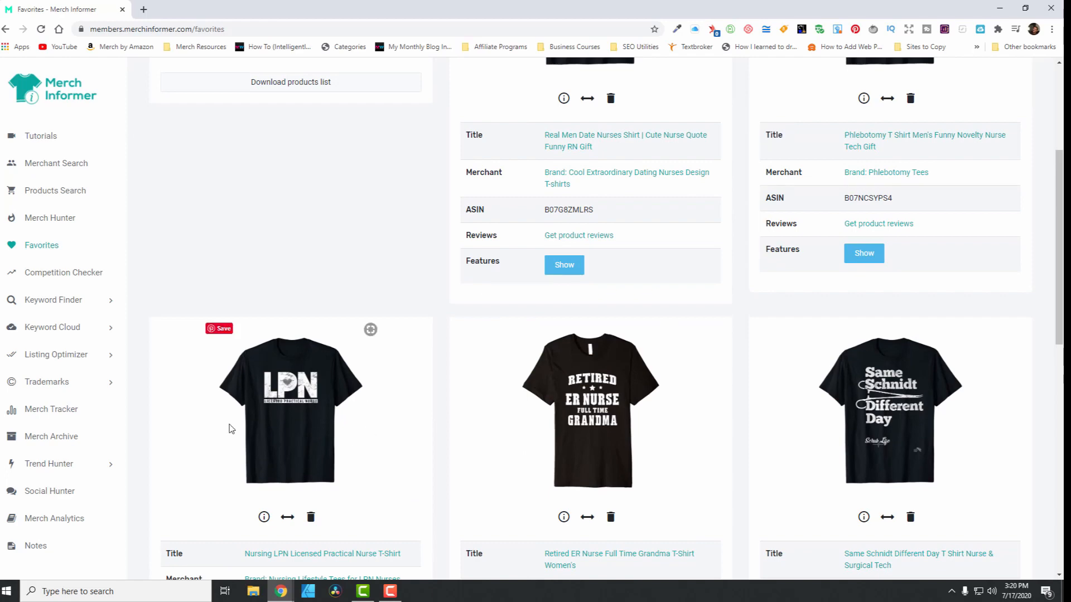
scroll(230, 430, down, 2)
mouse_move(222, 273)
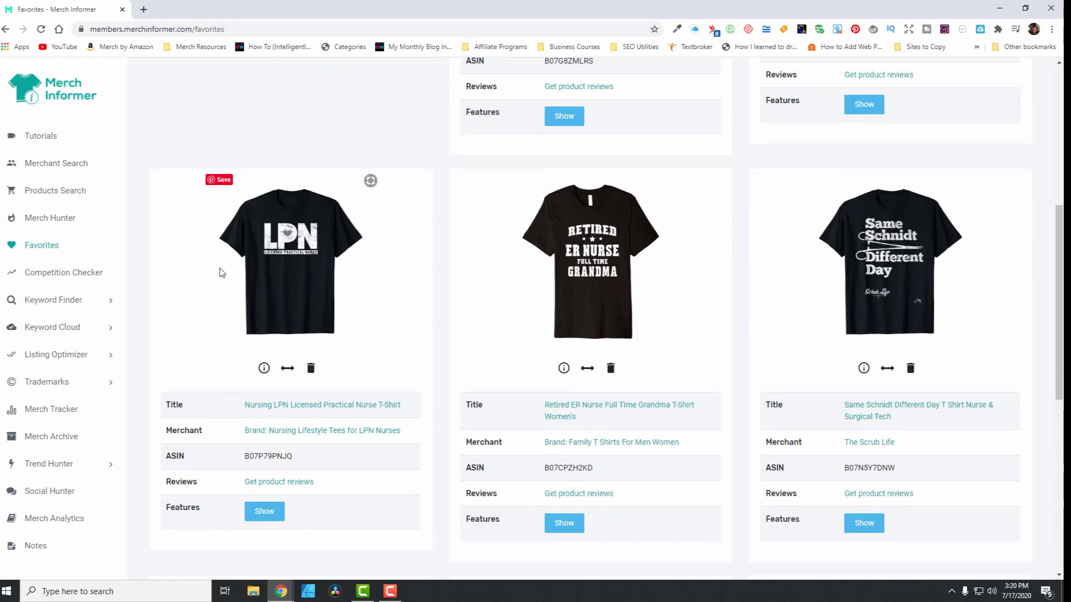
scroll(336, 385, down, 3)
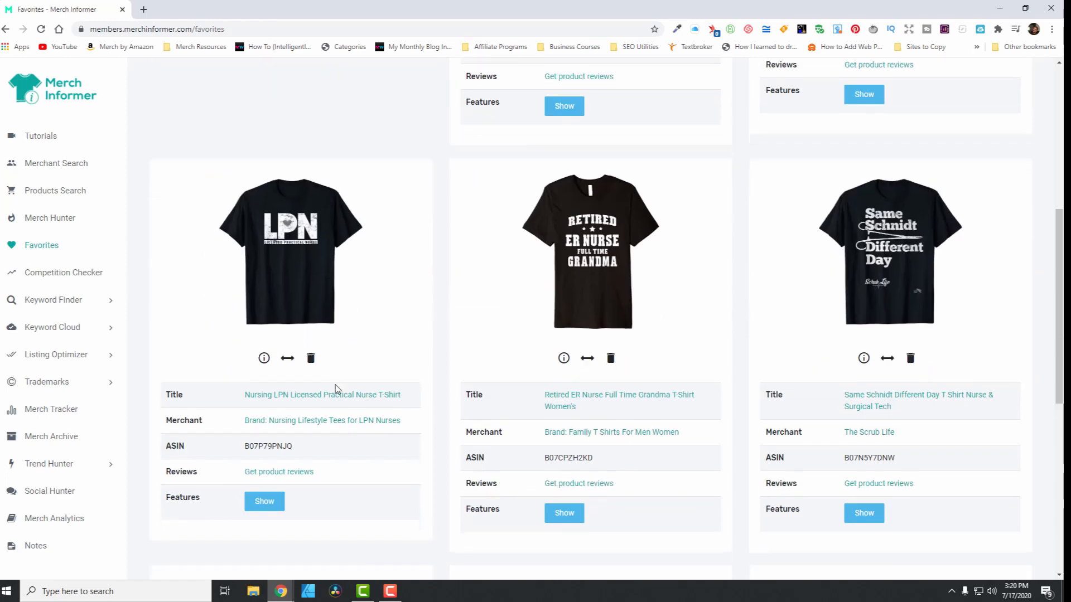
scroll(287, 357, up, 2)
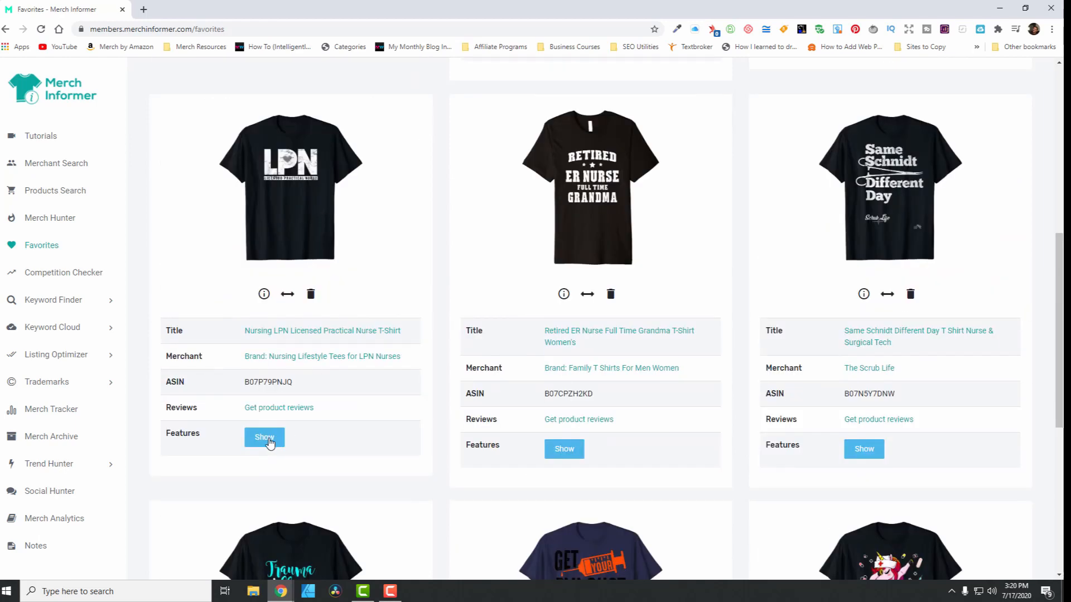
scroll(263, 385, up, 3)
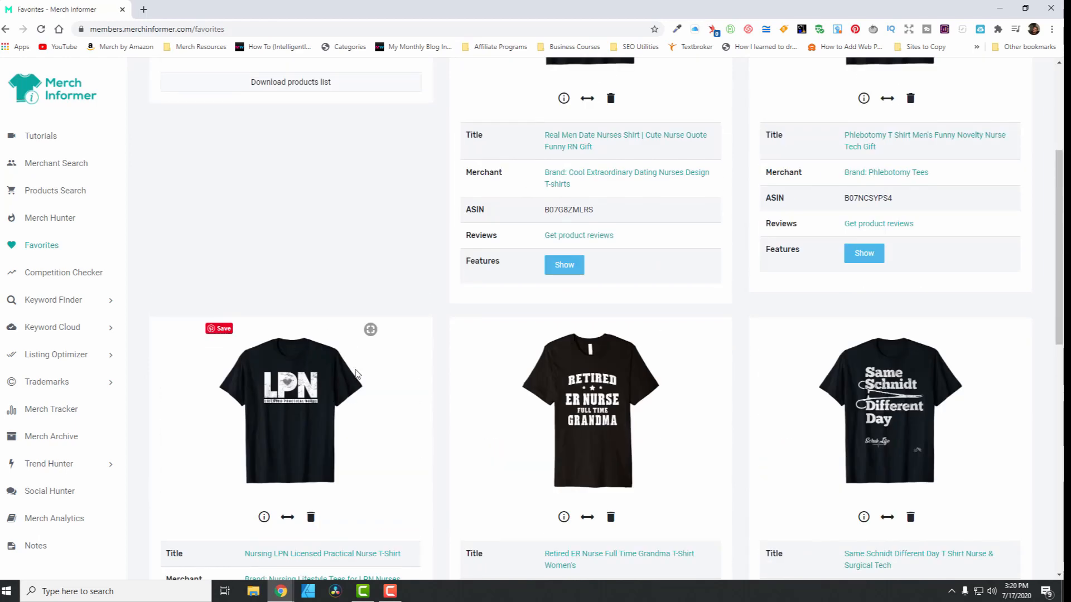
- Examine the Nursing LPN design, followed by the School Nurse Crew unicorn shirt in the last row of the saved favorites
scroll(230, 321, down, 1)
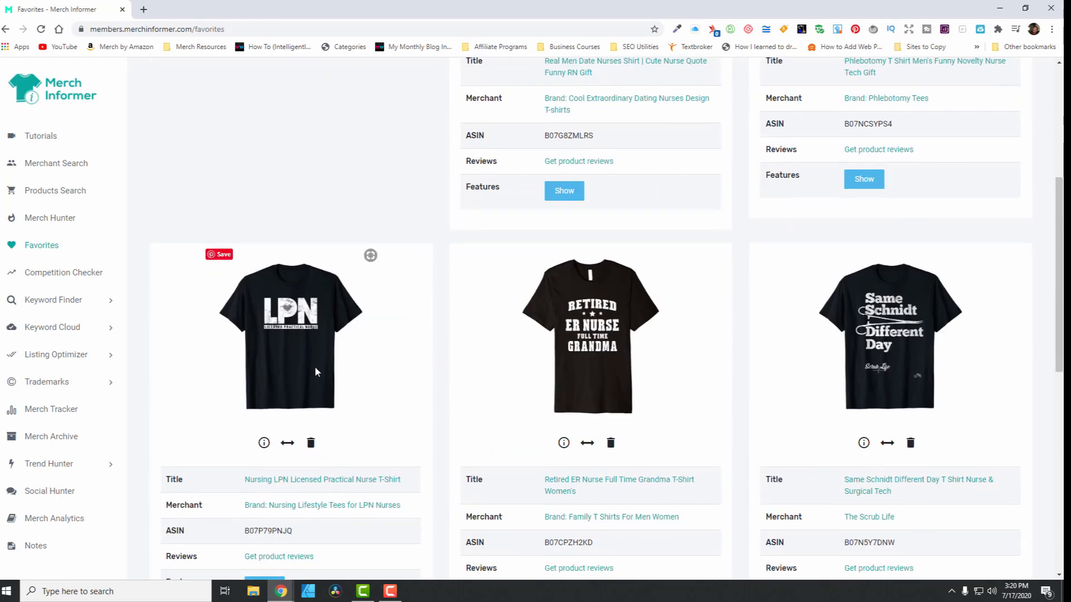
scroll(285, 335, up, 1)
scroll(301, 333, down, 2)
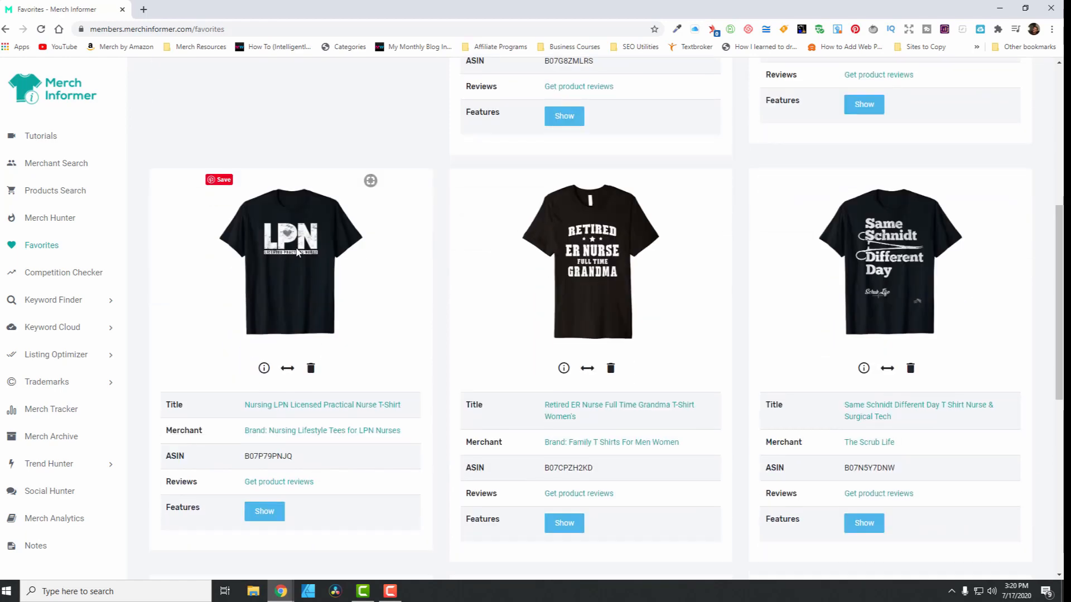
scroll(400, 345, down, 6)
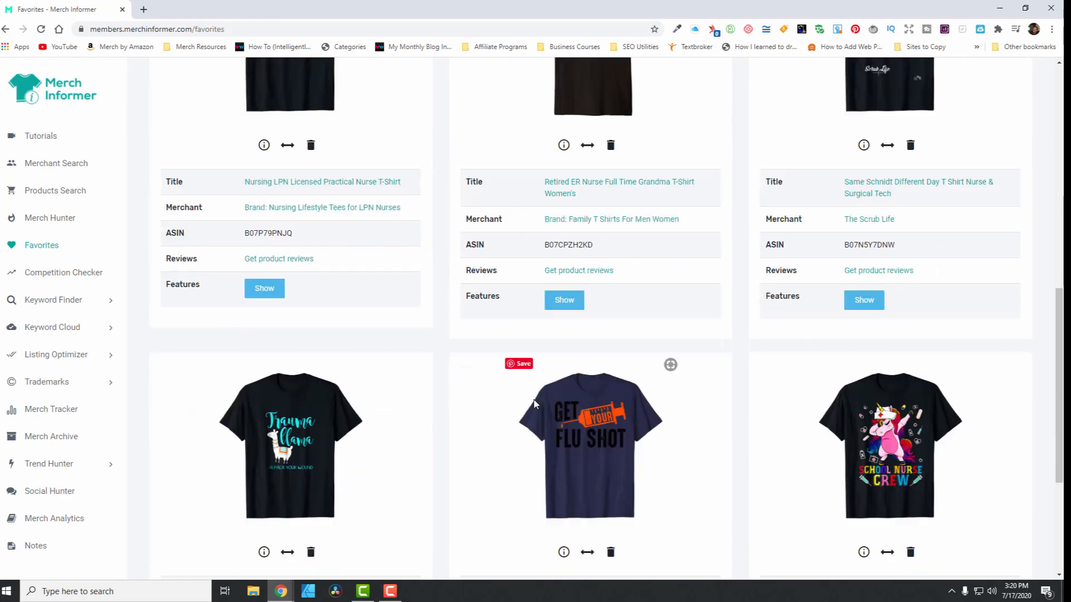
scroll(741, 430, up, 1)
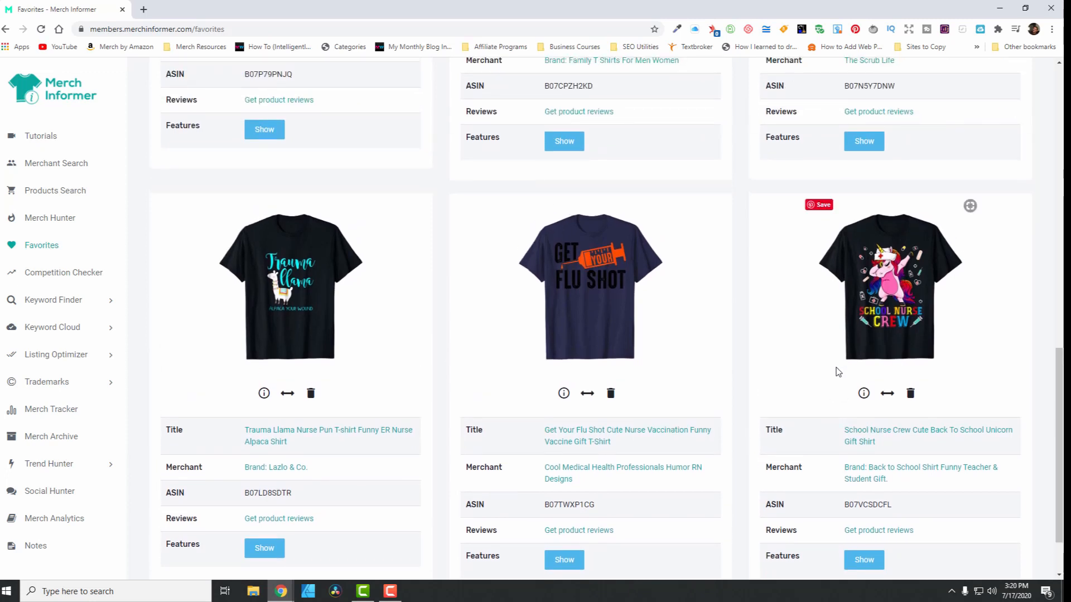
scroll(920, 313, down, 1)
mouse_move(899, 212)
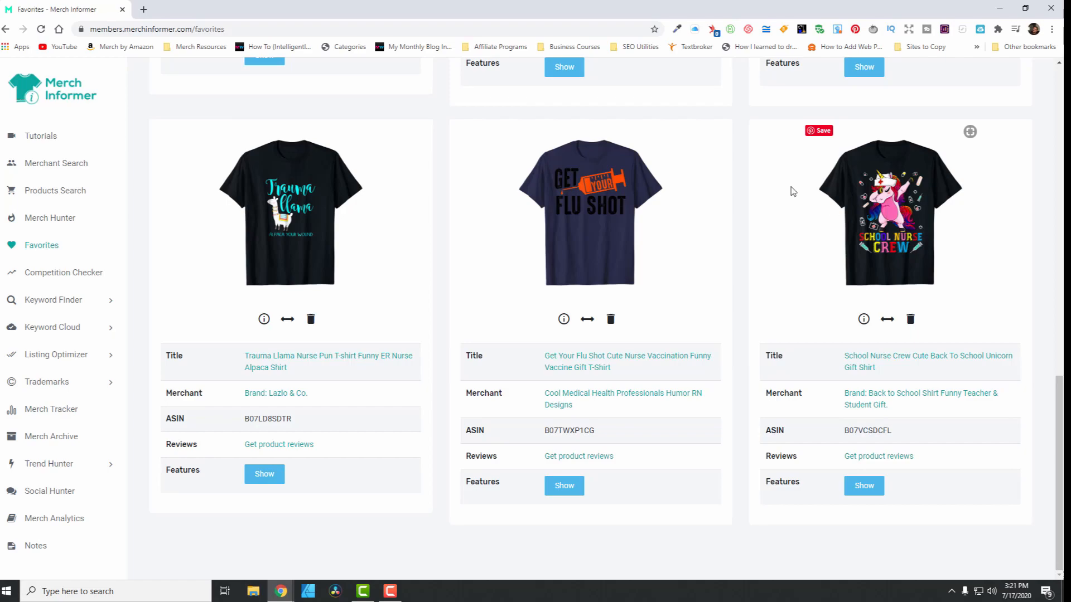
- Survey all saved 7/17/20 designs, from the Trauma Llama row back to the Real Men Date Nurses and Phlebotomists shirts
scroll(647, 378, down, 10)
scroll(647, 375, up, 6)
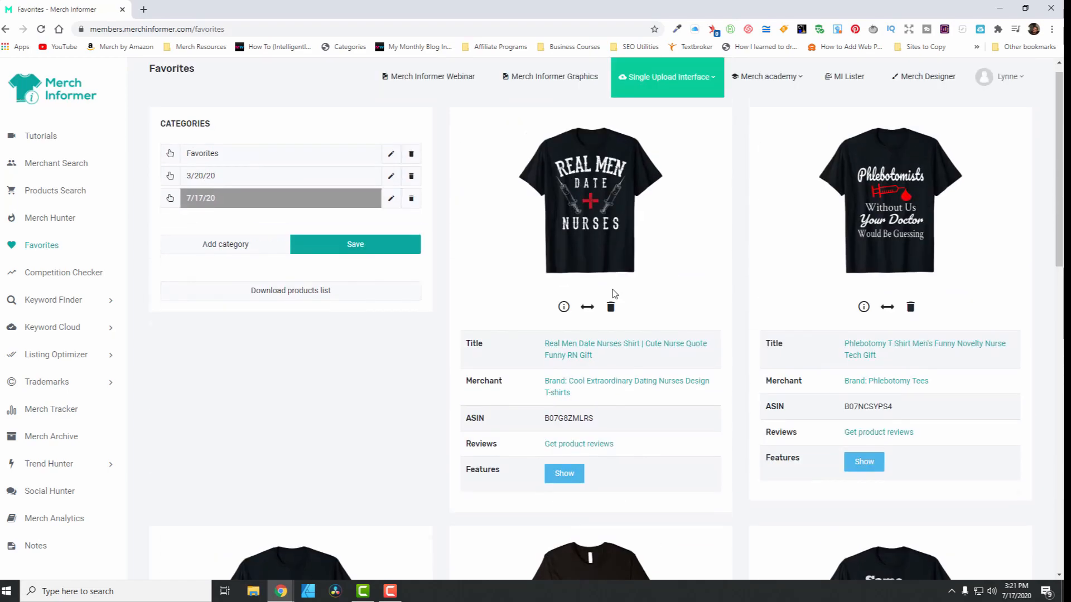
scroll(810, 350, down, 12)
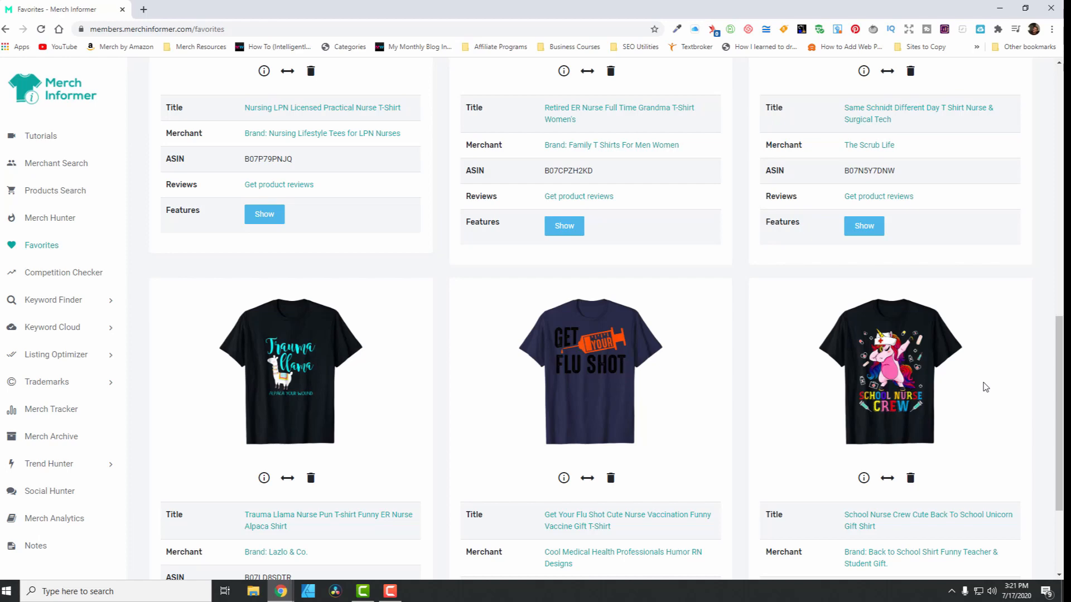
scroll(965, 237, down, 3)
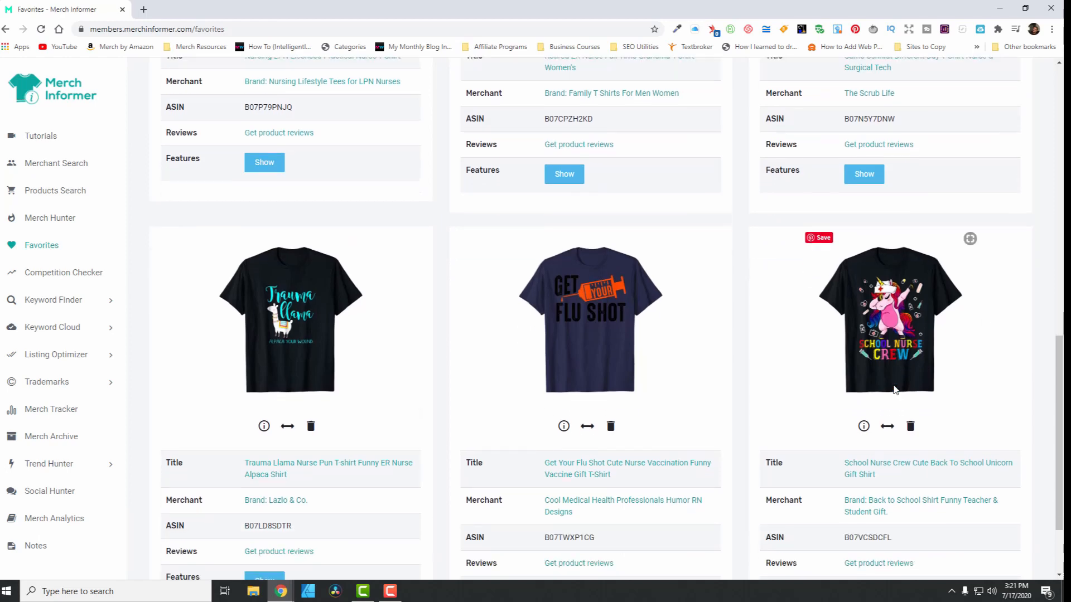
scroll(750, 433, up, 10)
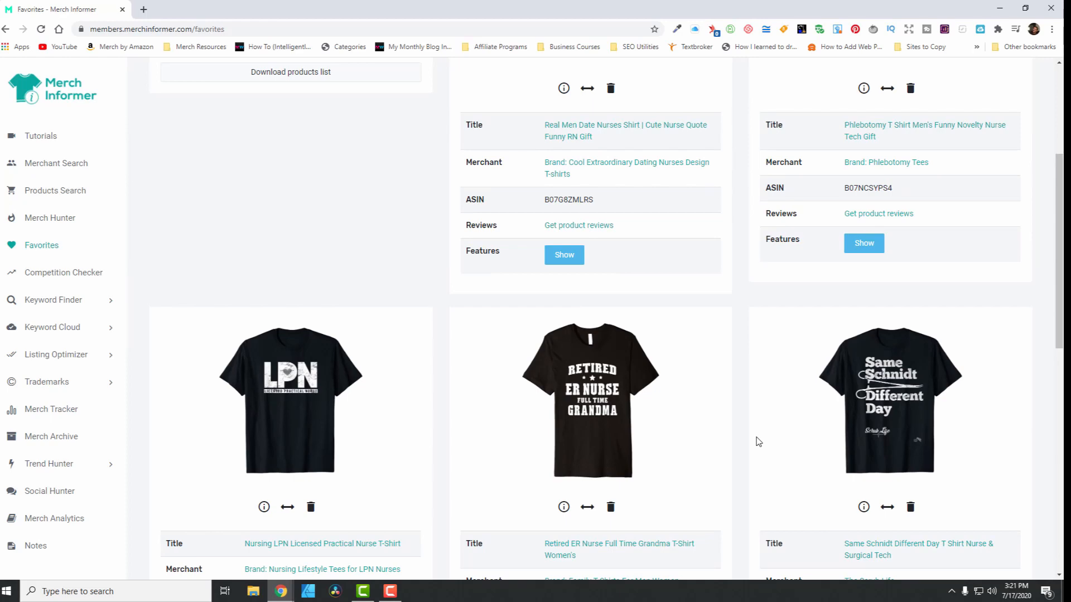
scroll(760, 420, up, 4)
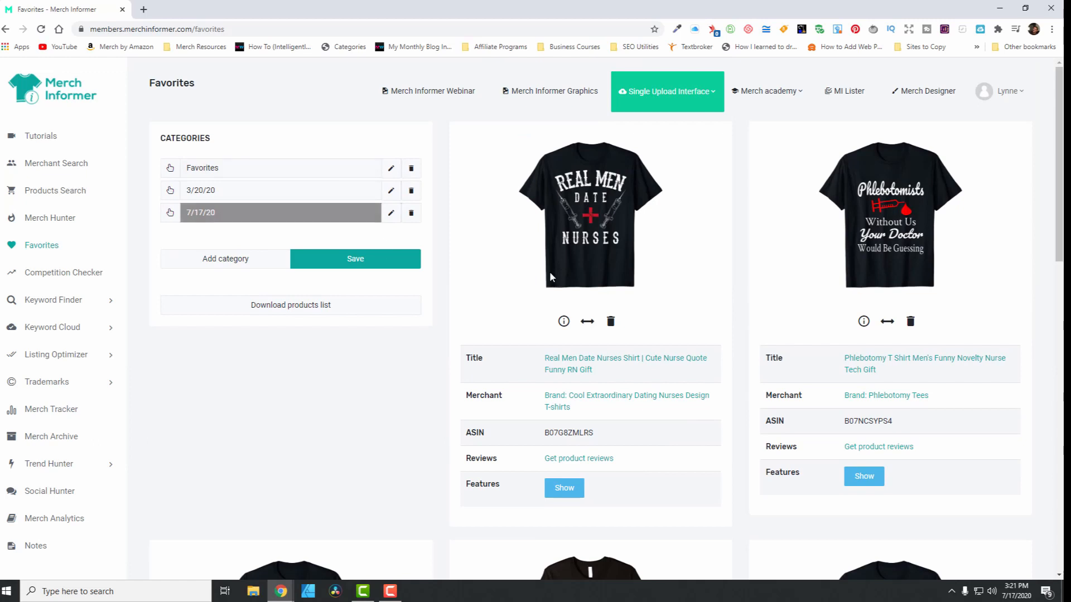
scroll(876, 195, down, 1)
scroll(877, 196, up, 1)
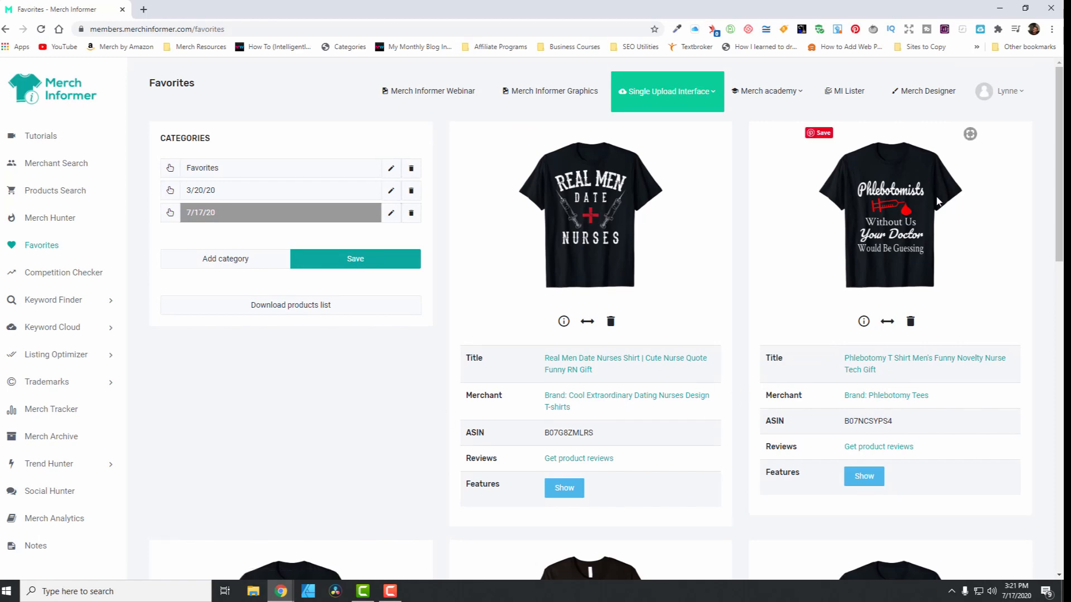
- Compare the titles and merchants of the LPN, Retired ER Nurse and Same Schnidt shirts with those in the last row
scroll(635, 387, down, 5)
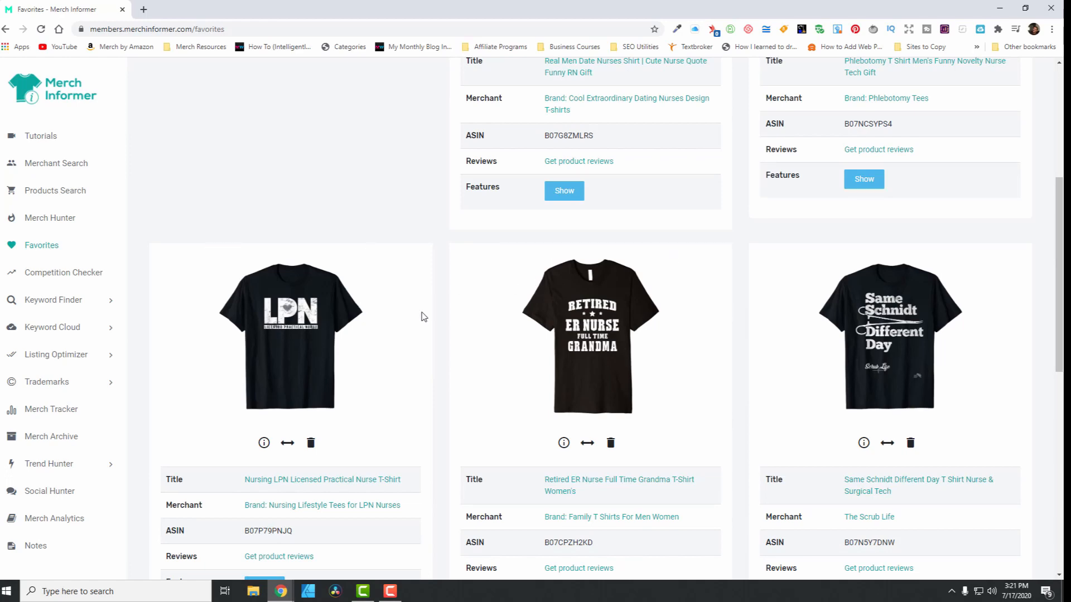
scroll(837, 438, down, 1)
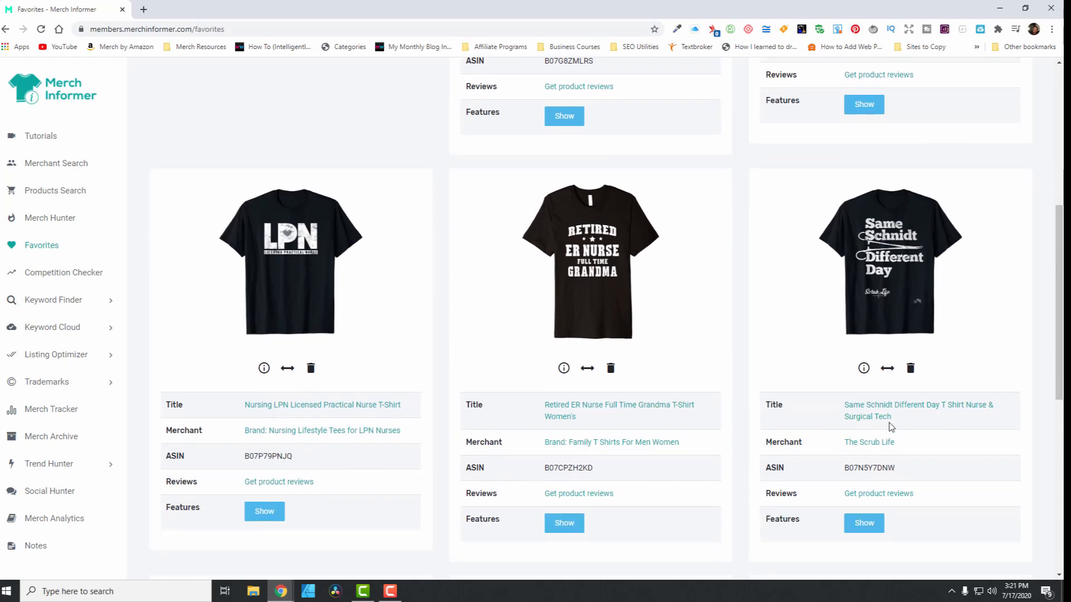
scroll(642, 334, down, 2)
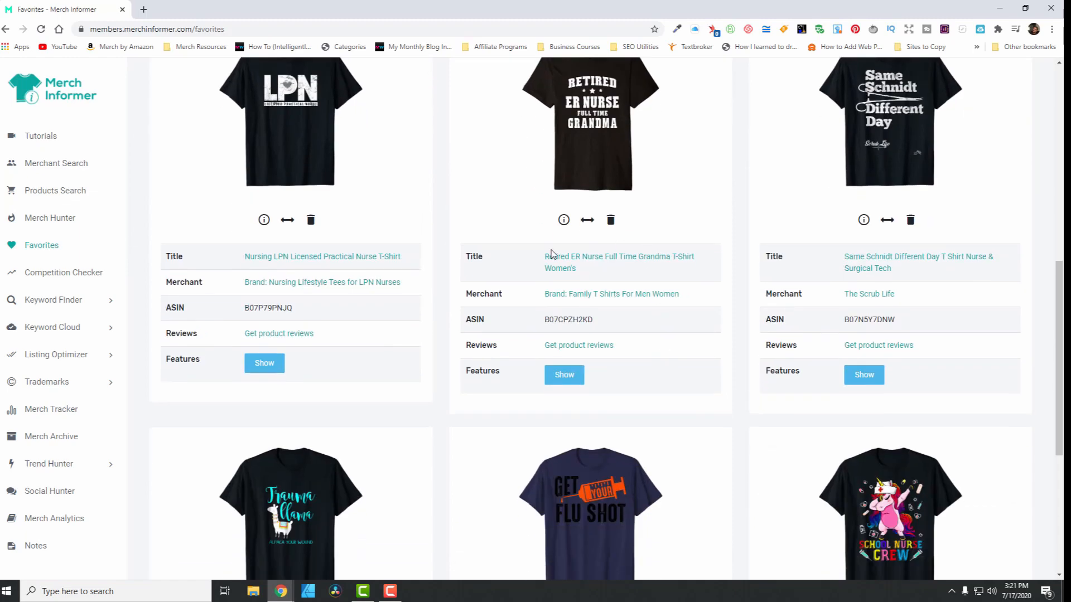
scroll(564, 239, up, 2)
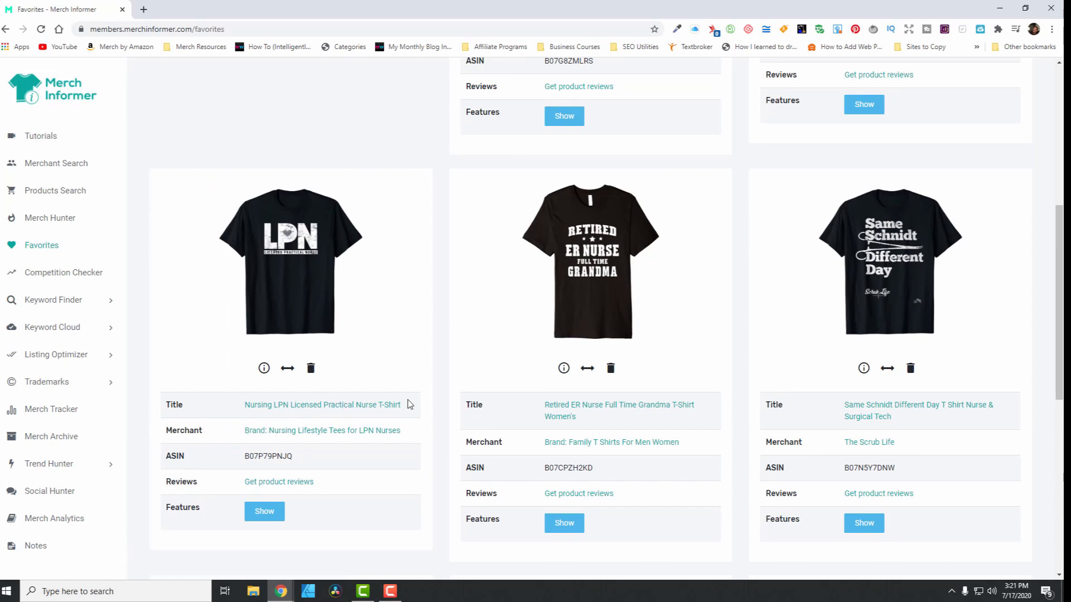
scroll(576, 475, down, 5)
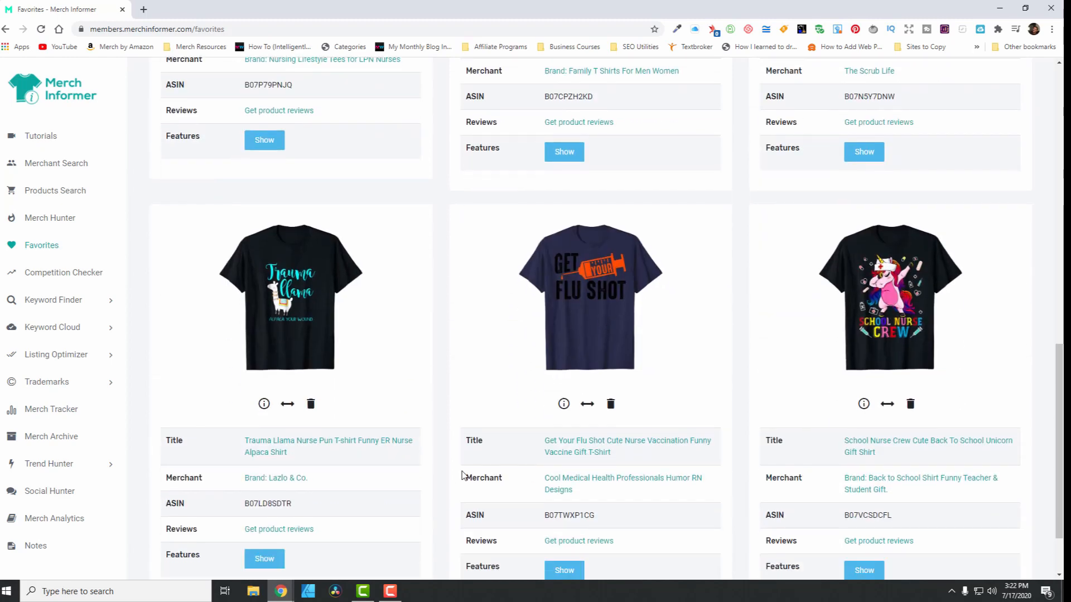
scroll(449, 469, down, 1)
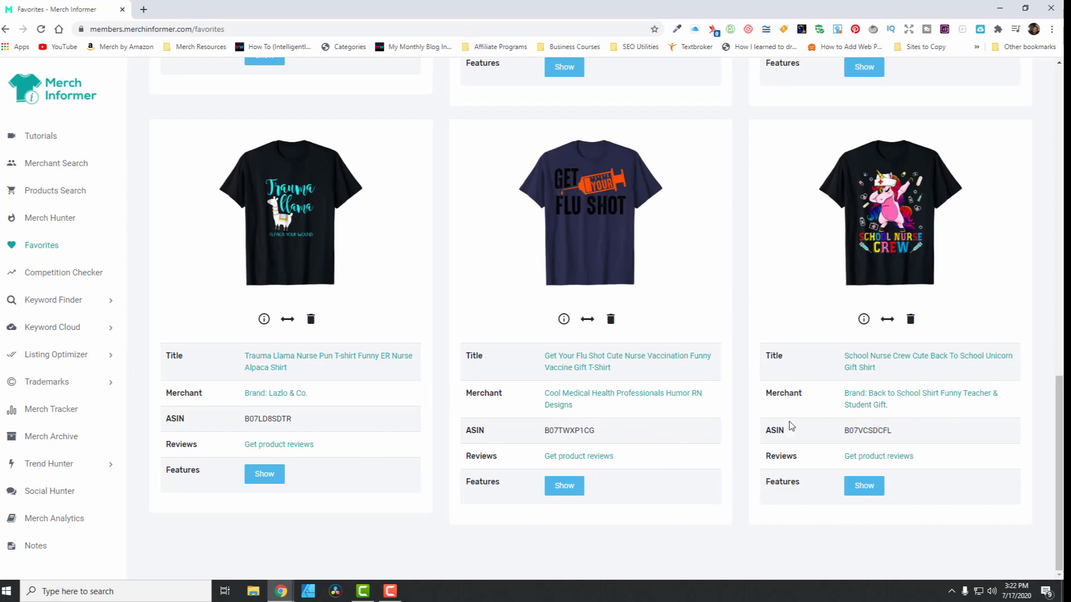
- Show the product features of the Nursing LPN Licensed Practical Nurse T-Shirt and read its listing bullet points
scroll(861, 474, up, 8)
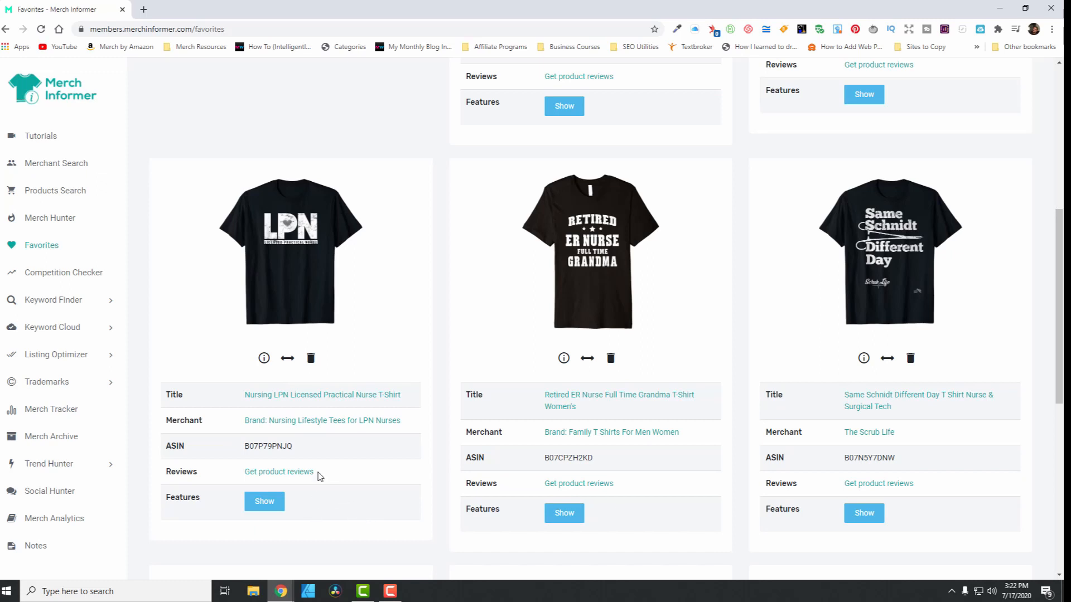
click(269, 504)
scroll(371, 496, down, 1)
scroll(371, 496, down, 2)
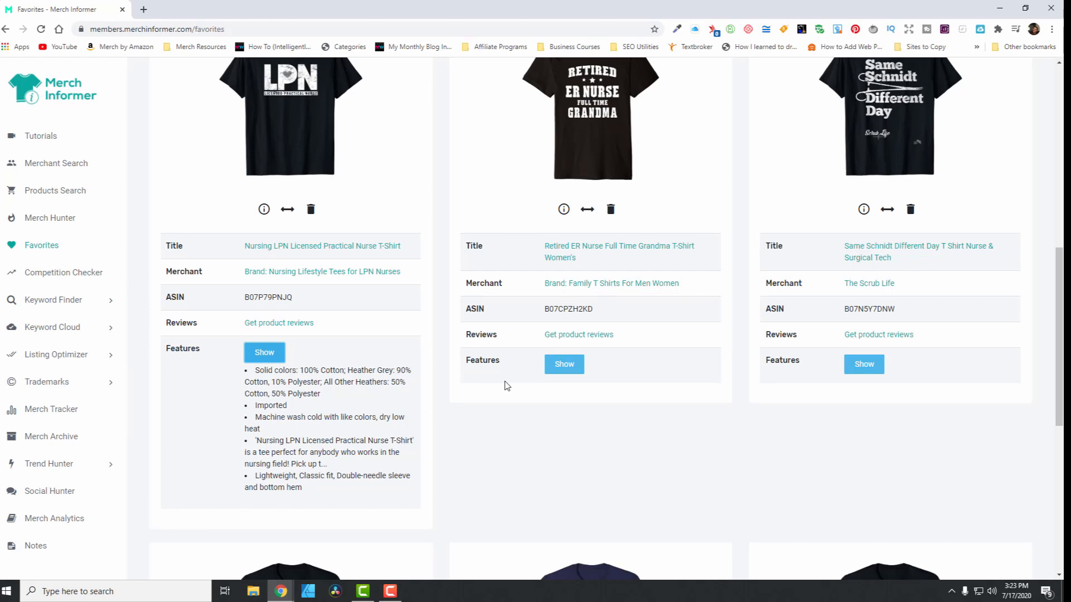
scroll(402, 348, up, 10)
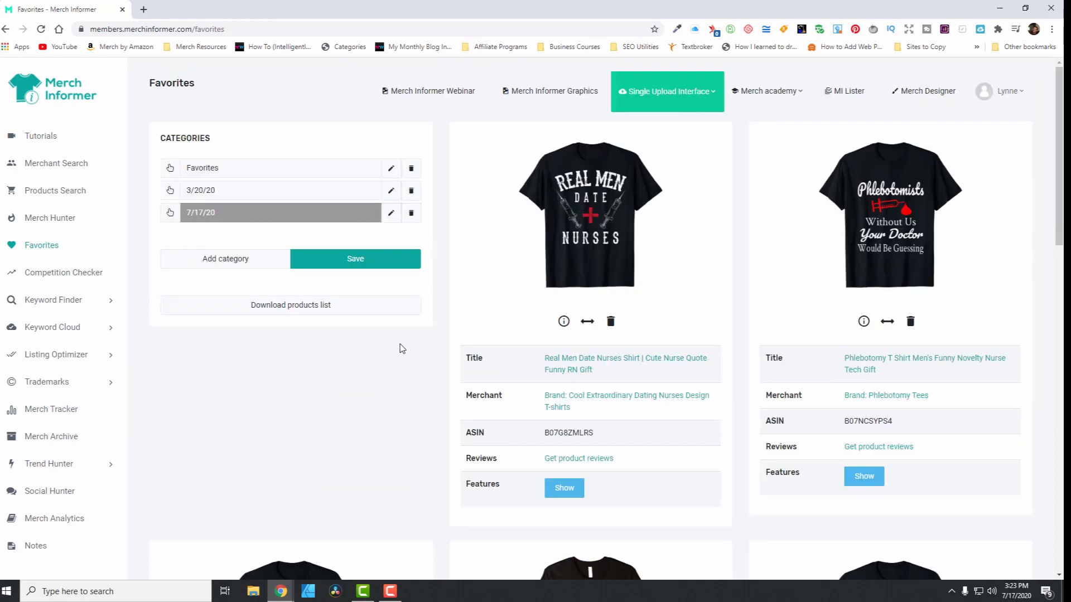